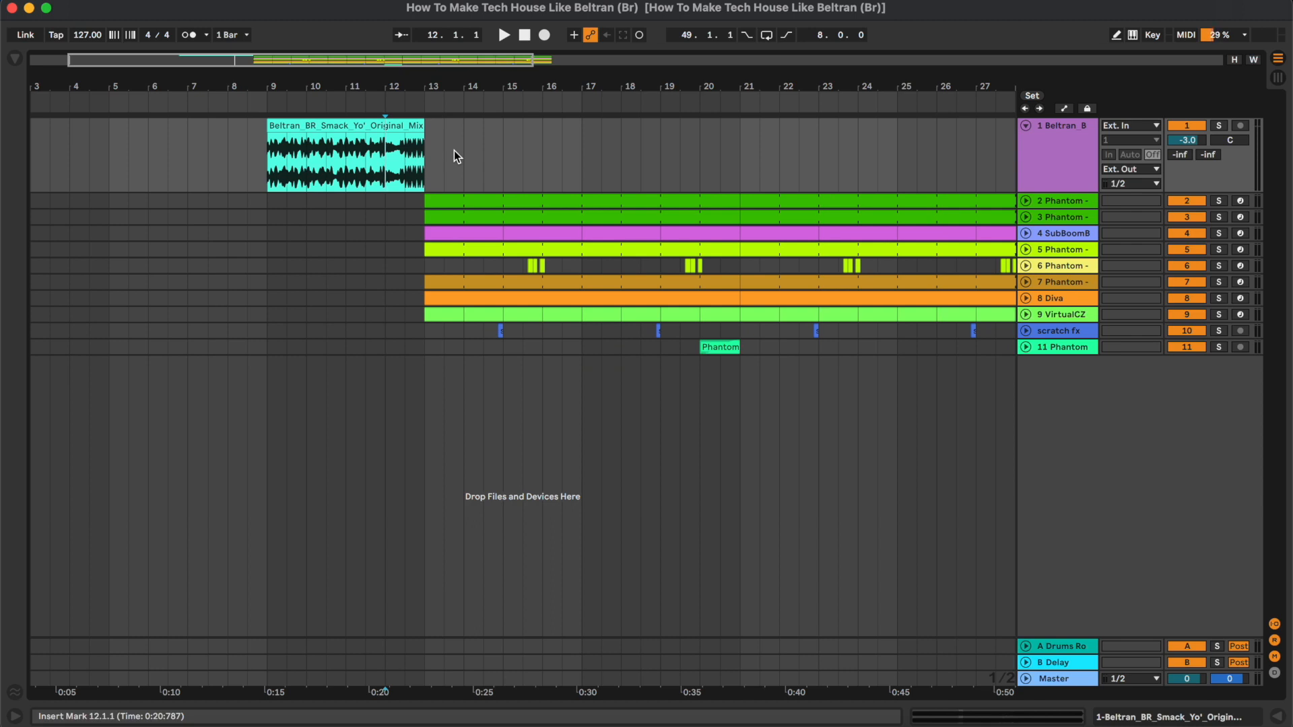
# - Play the arrangement and set the Beltran reference track's volume to -4.0 dB
pyautogui.press('space')
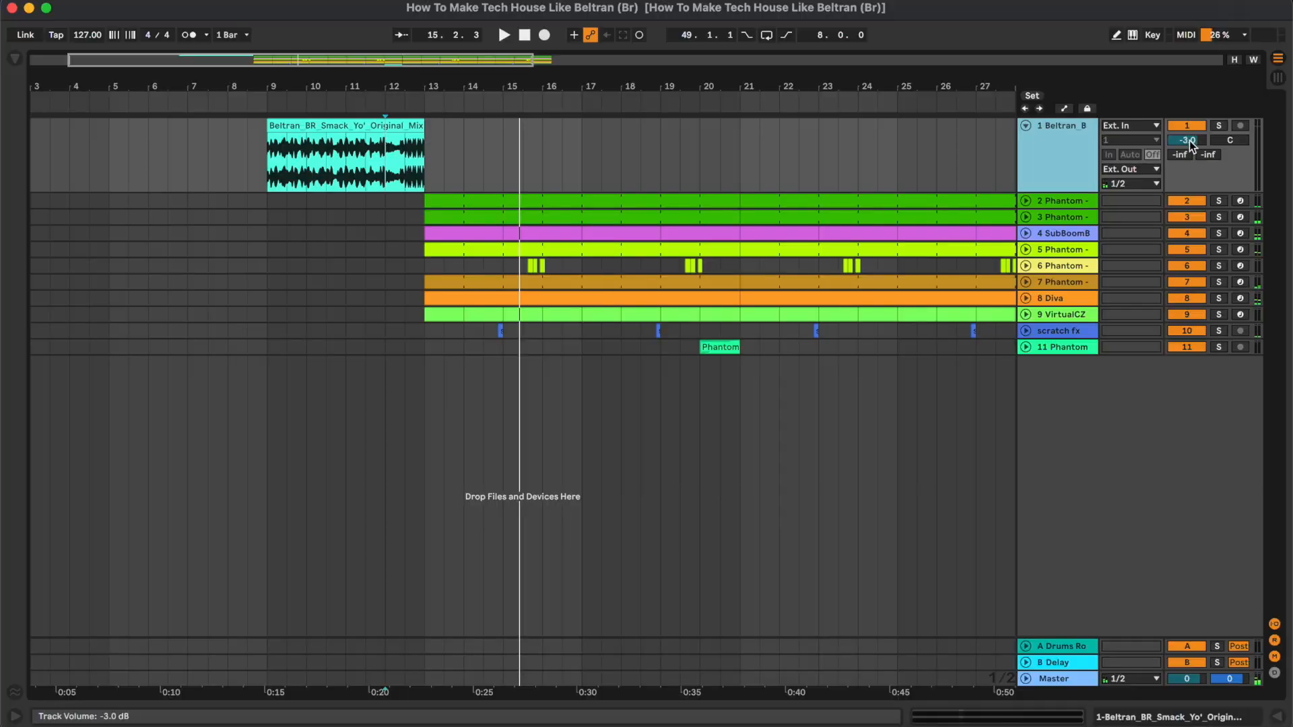
pyautogui.click(1189, 142)
pyautogui.click(716, 174)
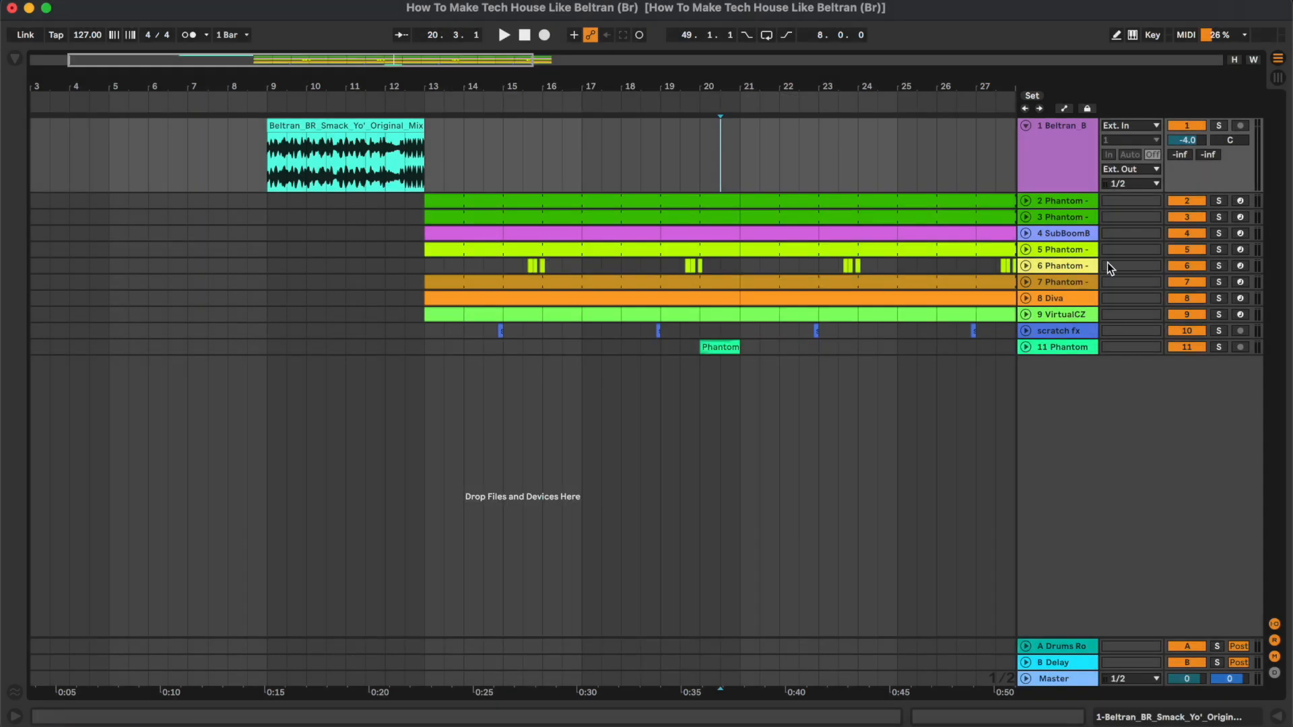
# - Solo the Beltran reference track and play its audio clip for listening
pyautogui.doubleClick(1079, 168)
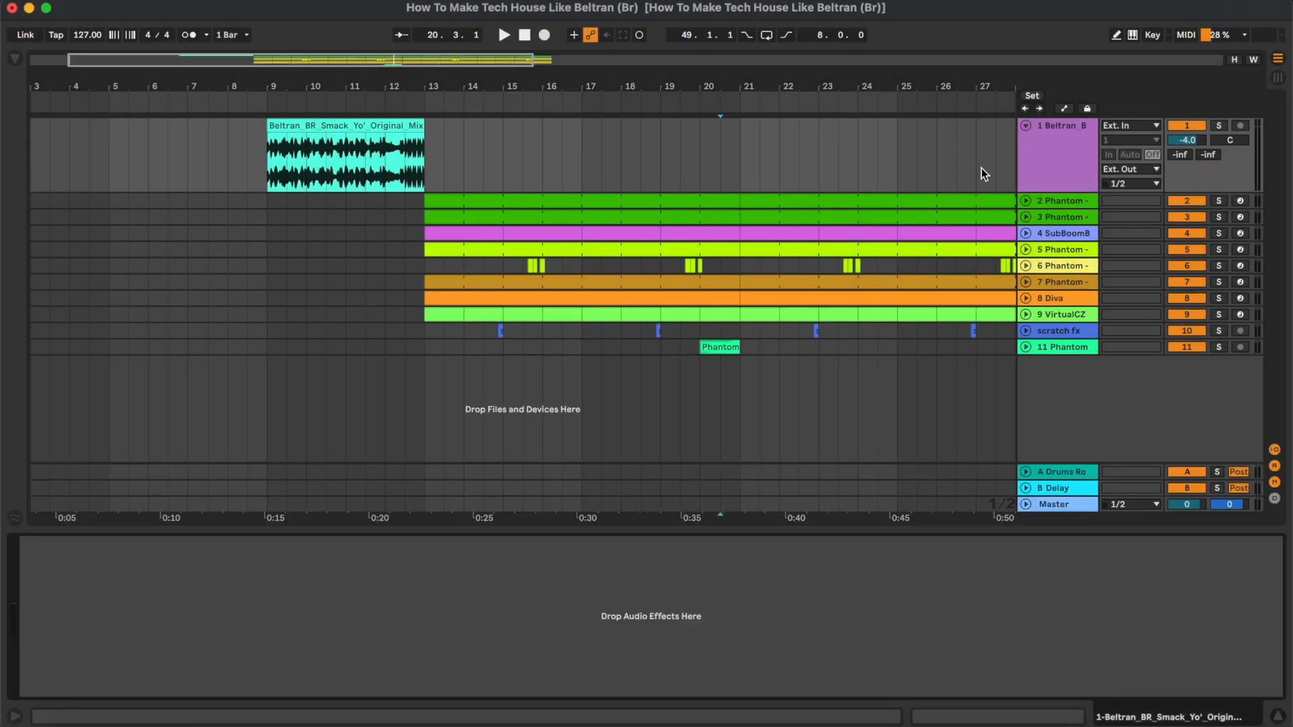
pyautogui.click(355, 153)
pyautogui.hscroll(-2, 355, 153)
pyautogui.scroll(3, 355, 153)
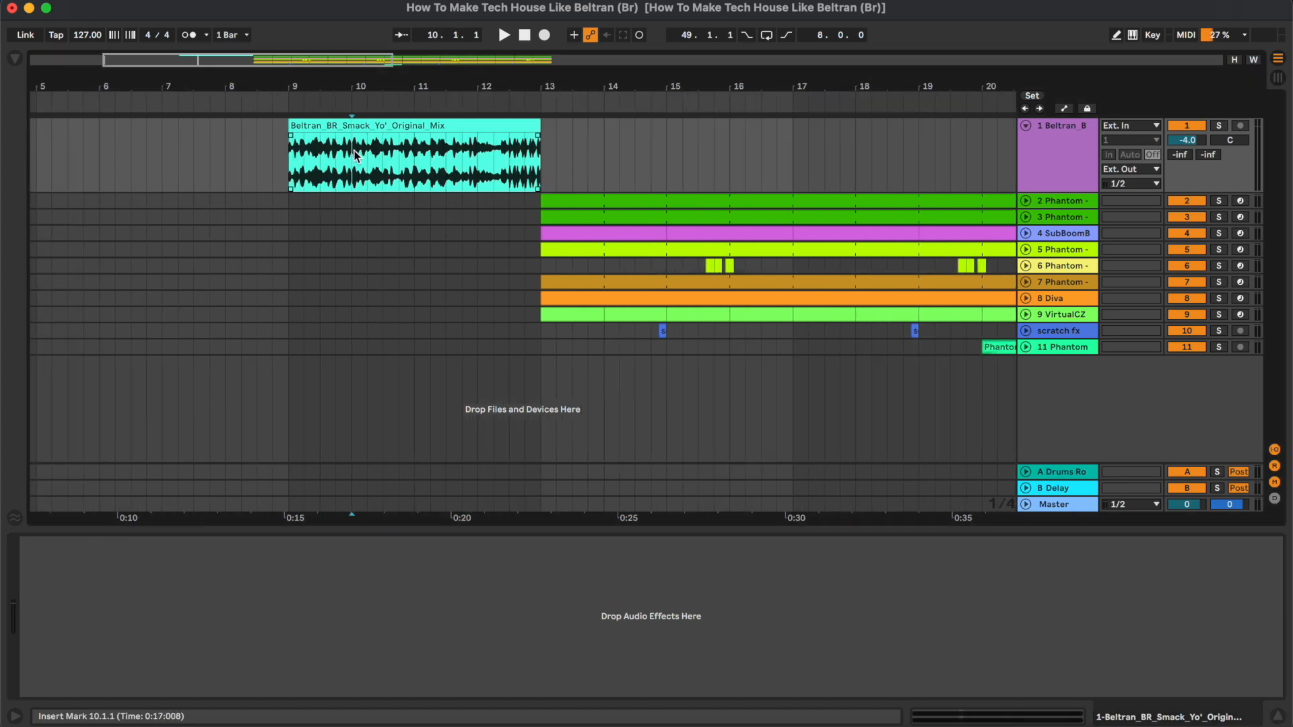
pyautogui.hscroll(-2, 373, 153)
pyautogui.click(479, 126)
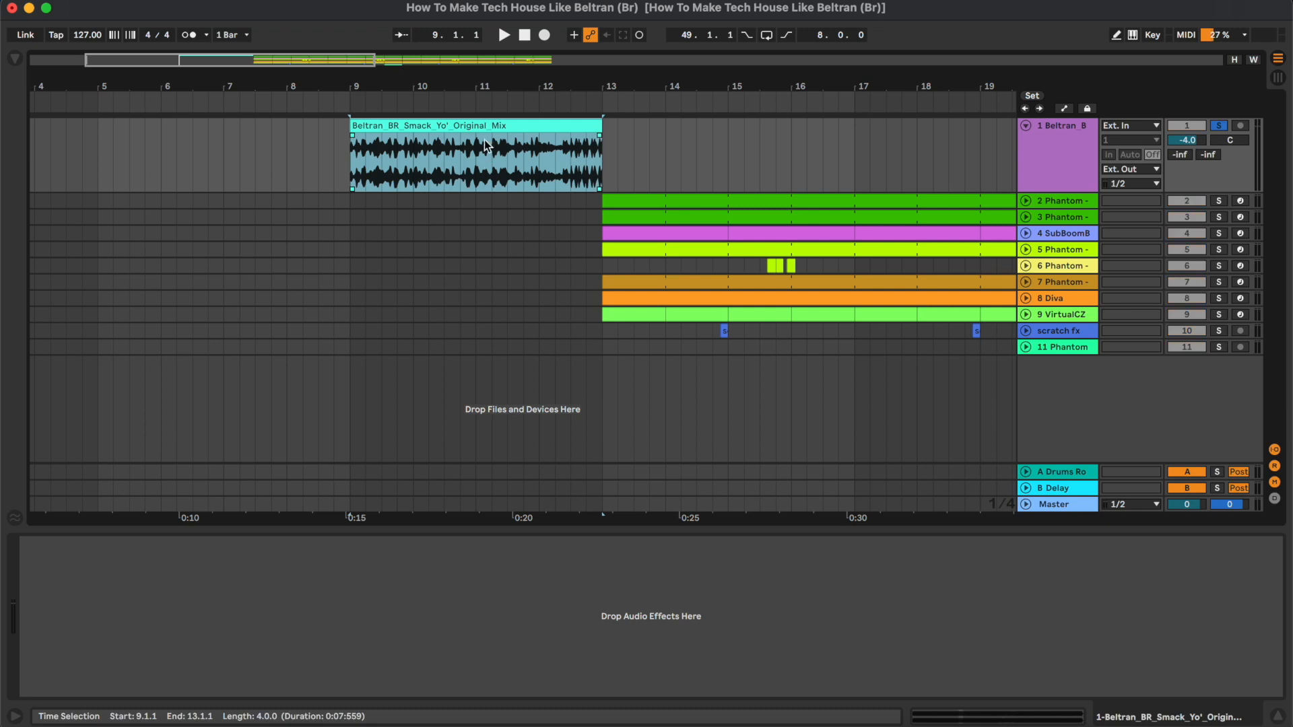
pyautogui.click(472, 160)
pyautogui.press('space')
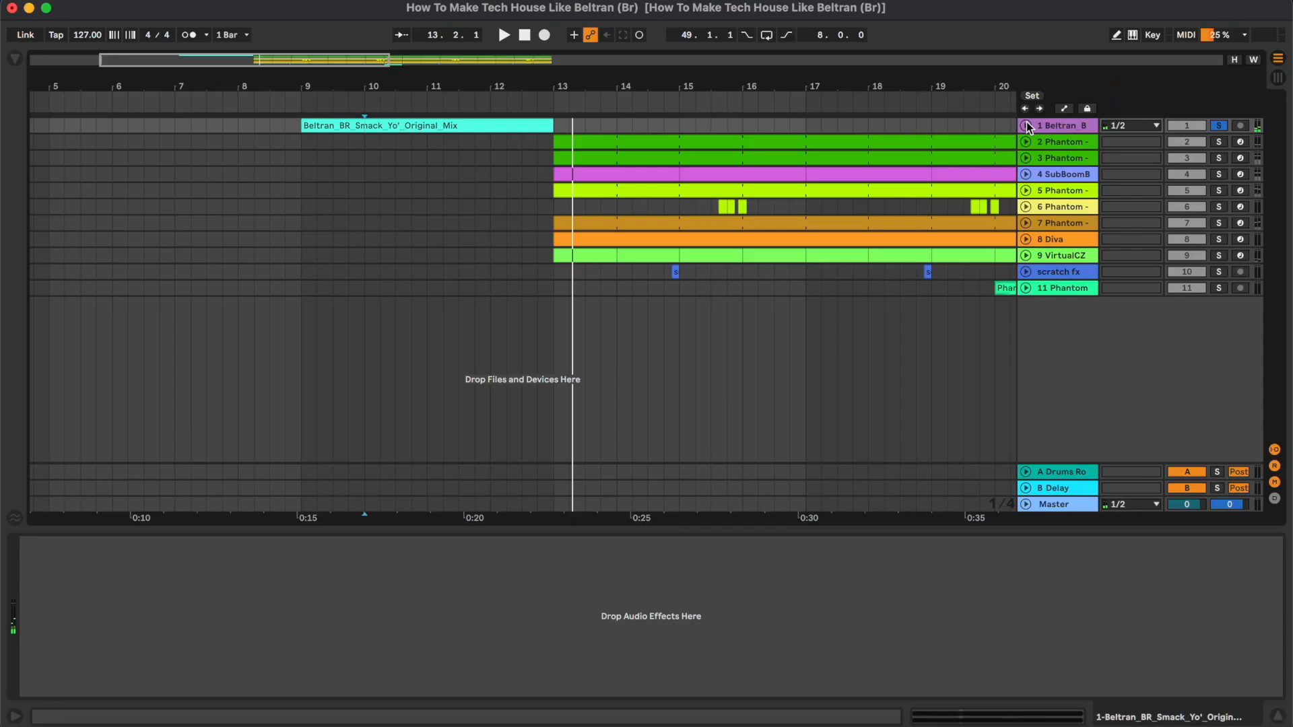
# - Solo the Isolate Percussion 8 track, unfold it and the kick track, and play the percussion from bar 13
pyautogui.click(1246, 229)
pyautogui.press('s')
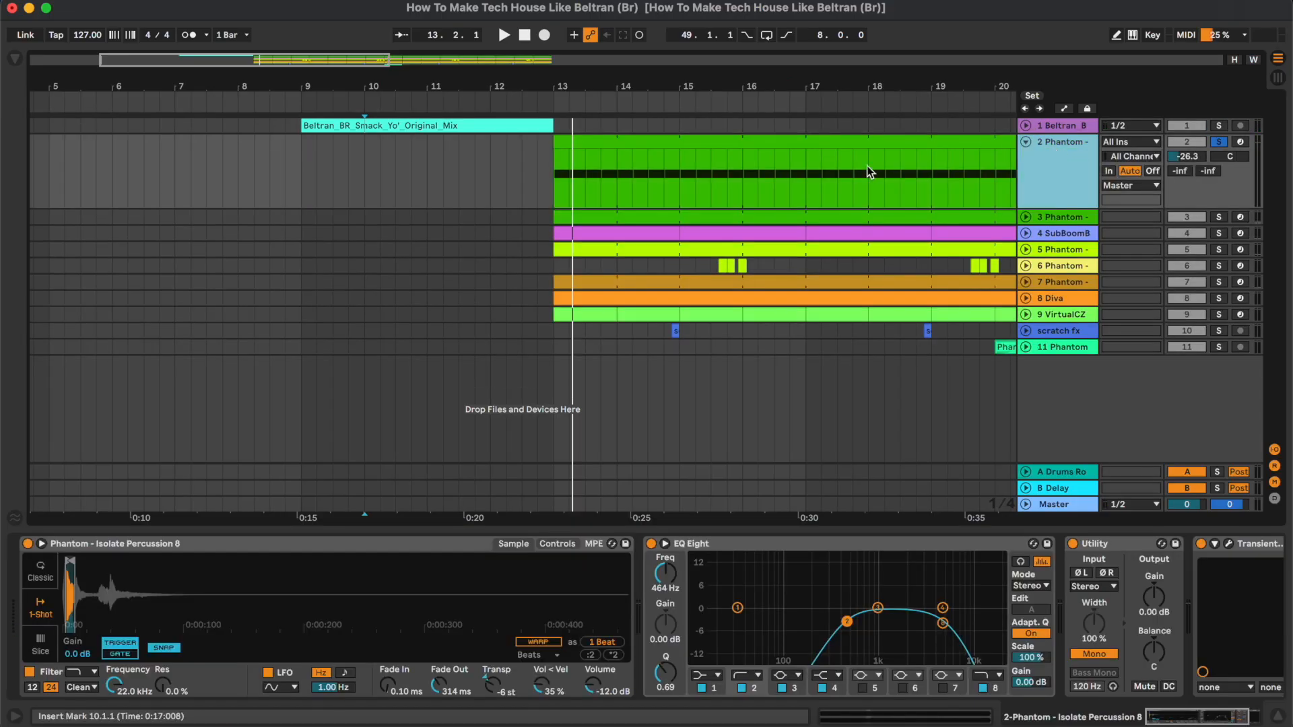
pyautogui.click(1059, 217)
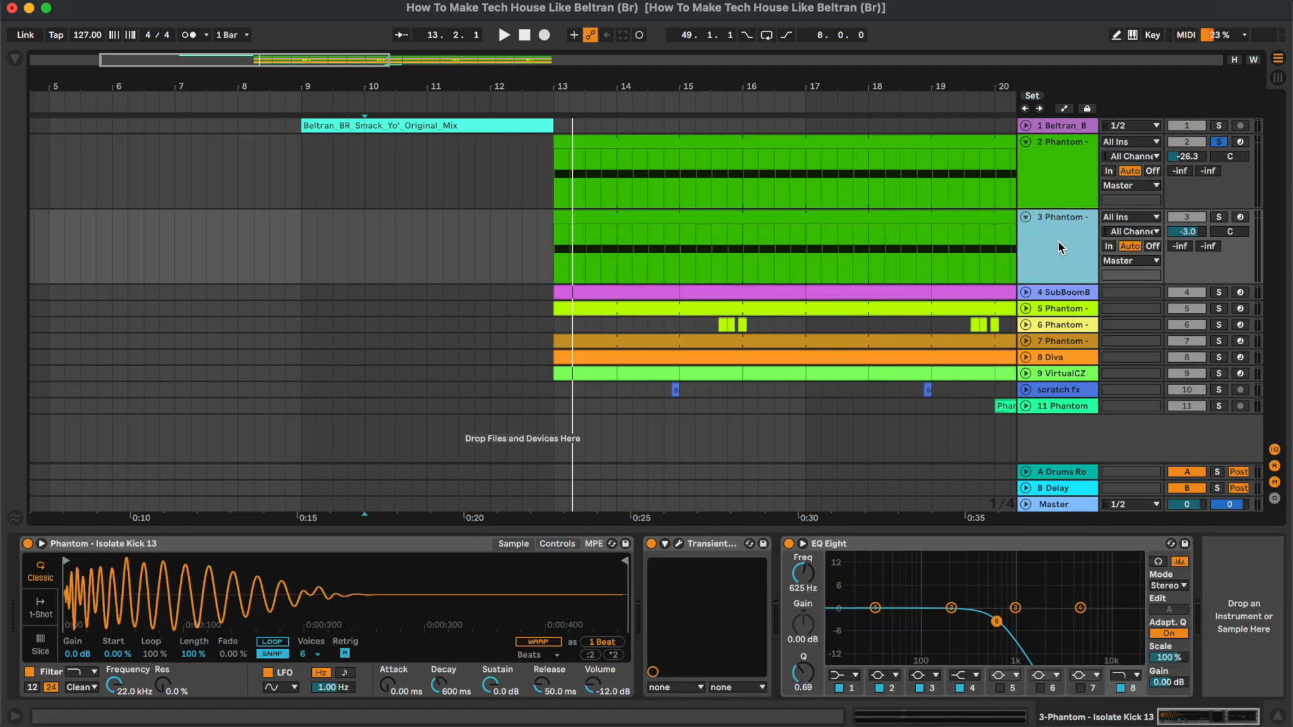
pyautogui.hscroll(2, 919, 235)
pyautogui.click(581, 142)
pyautogui.click(485, 180)
pyautogui.press('space')
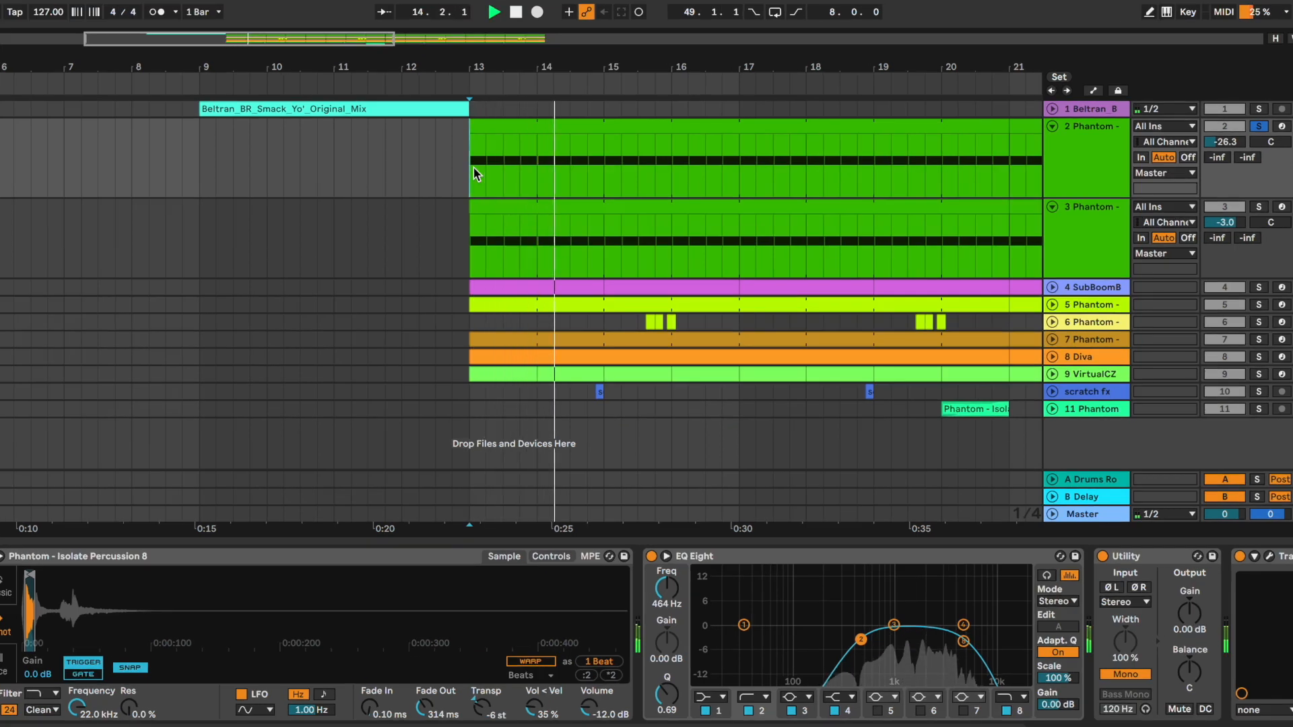
pyautogui.press('space')
# - Inspect the percussion's sample start up close and review its EQ Eight, Utility and Transient Master devices
pyautogui.moveTo(52, 591); pyautogui.dragTo(175, 588)
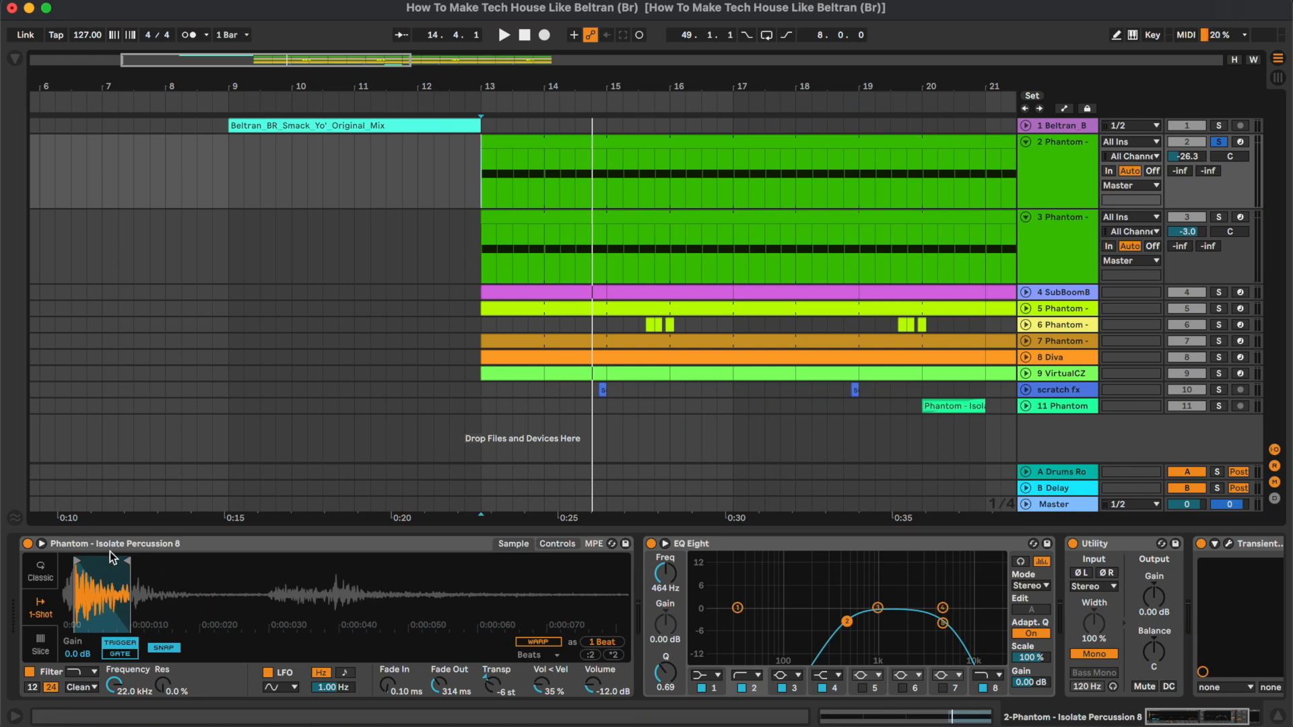
pyautogui.hscroll(3, 401, 605)
pyautogui.hscroll(4, 886, 602)
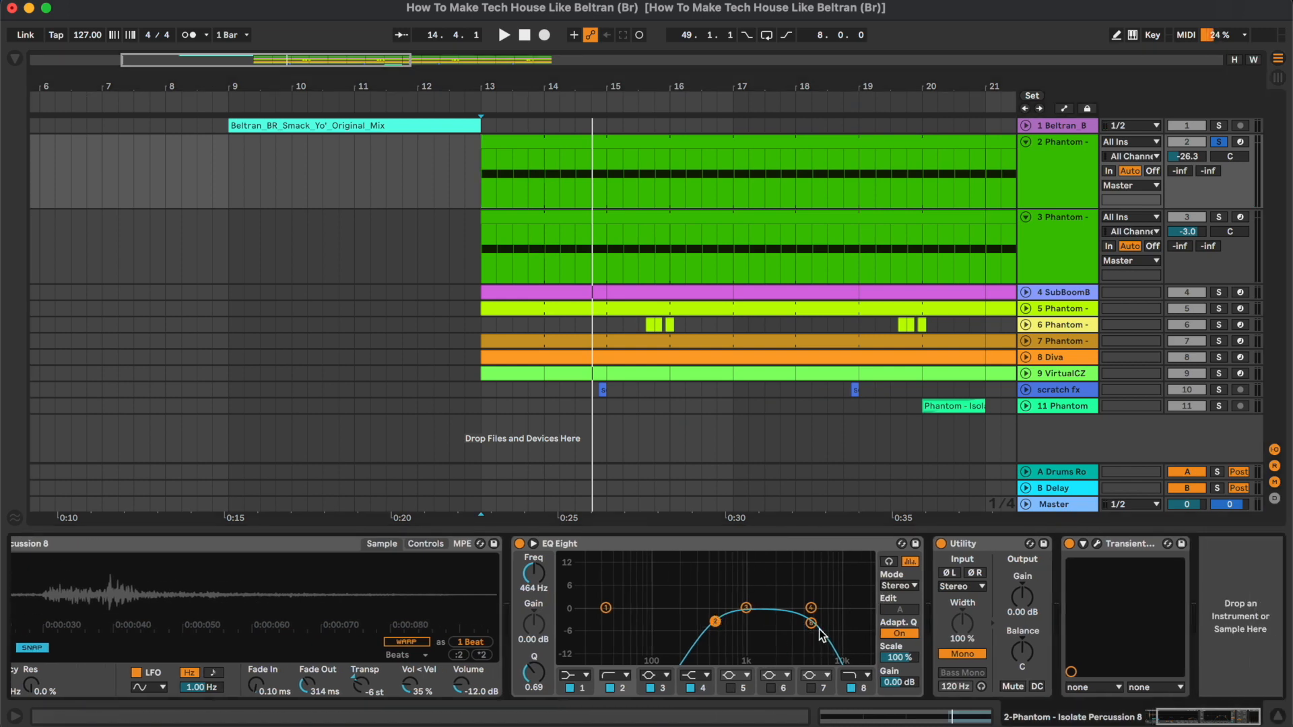
pyautogui.click(998, 544)
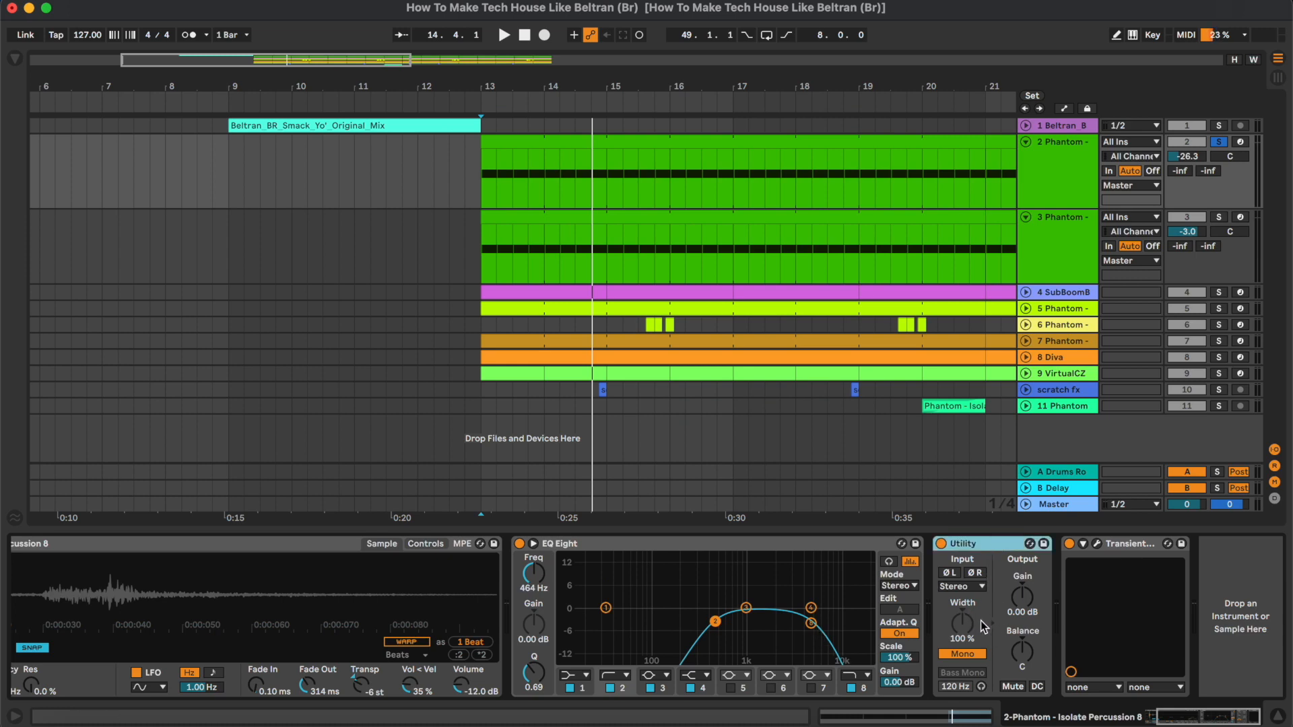
pyautogui.click(1097, 544)
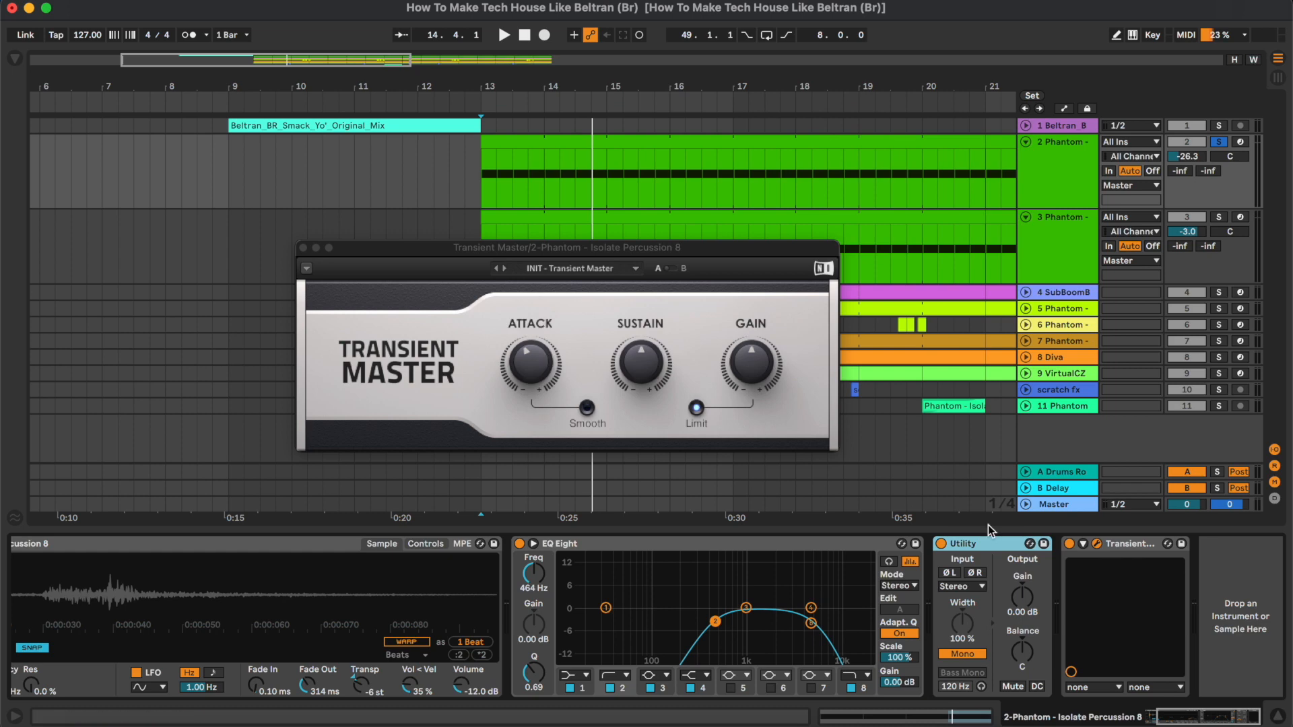
pyautogui.click(1099, 545)
# - Play the soloed percussion and compare its sound with EQ Eight bypassed and enabled
pyautogui.press('space')
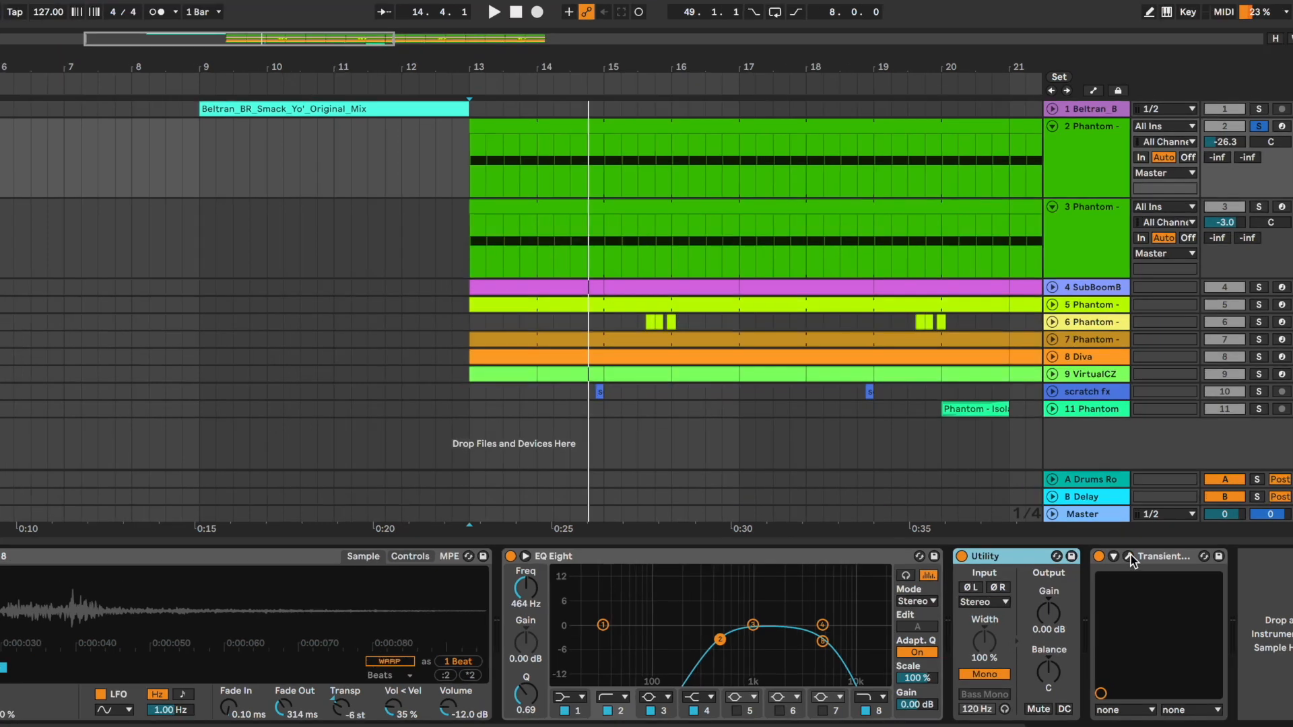
pyautogui.click(672, 571)
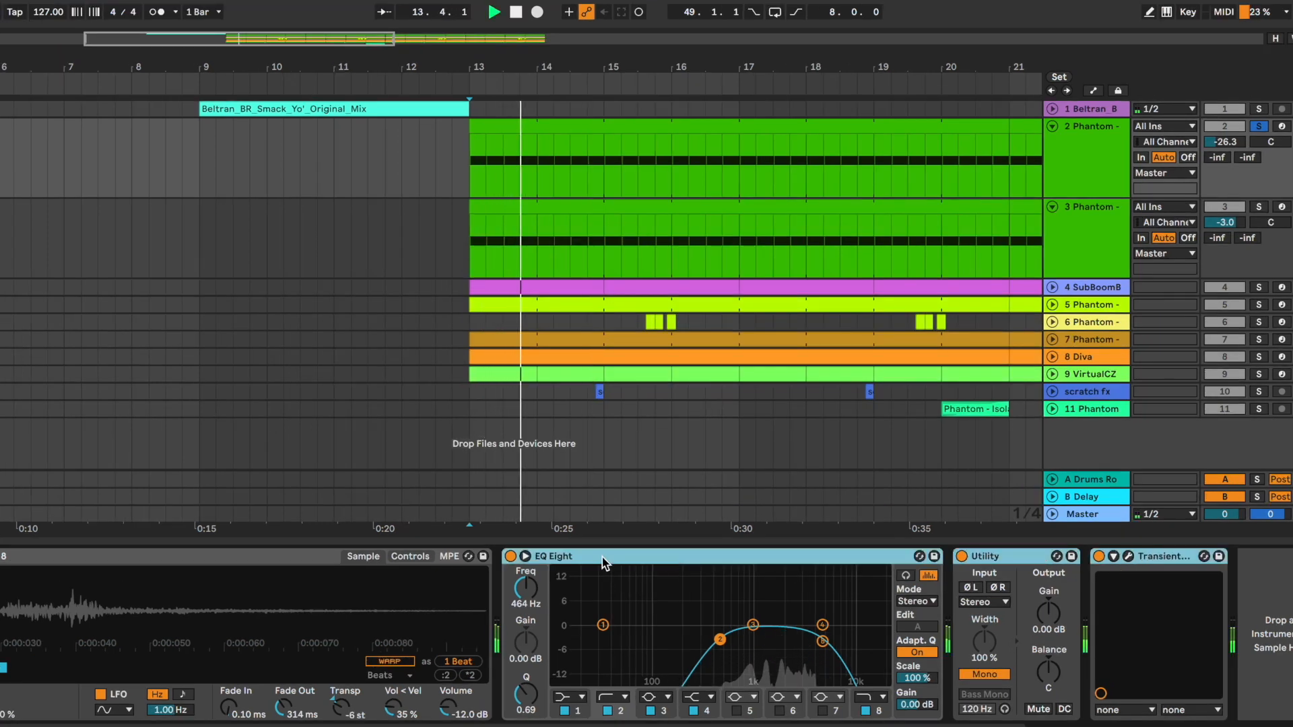
pyautogui.click(510, 557)
pyautogui.click(510, 556)
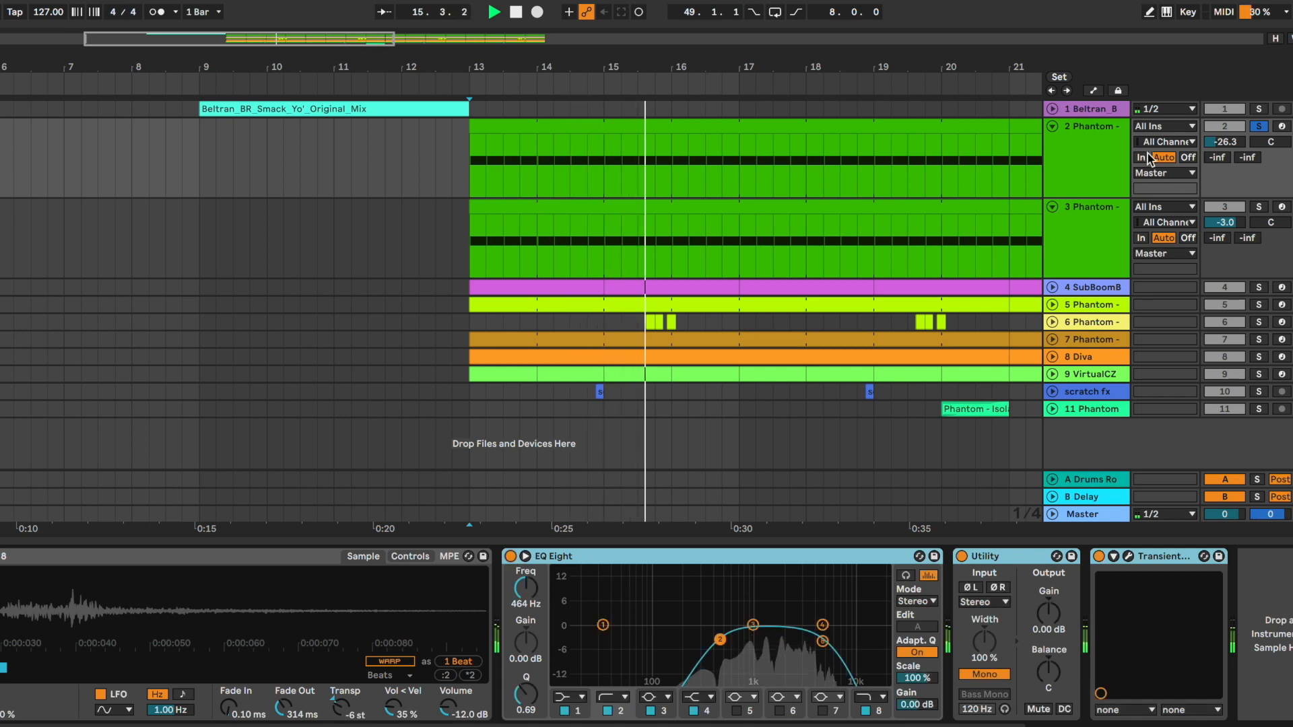
# - Fold the percussion track, solo the Isolate Kick 13 track and play its clip from bar 13
pyautogui.click(1052, 127)
pyautogui.press('space')
pyautogui.click(1070, 154)
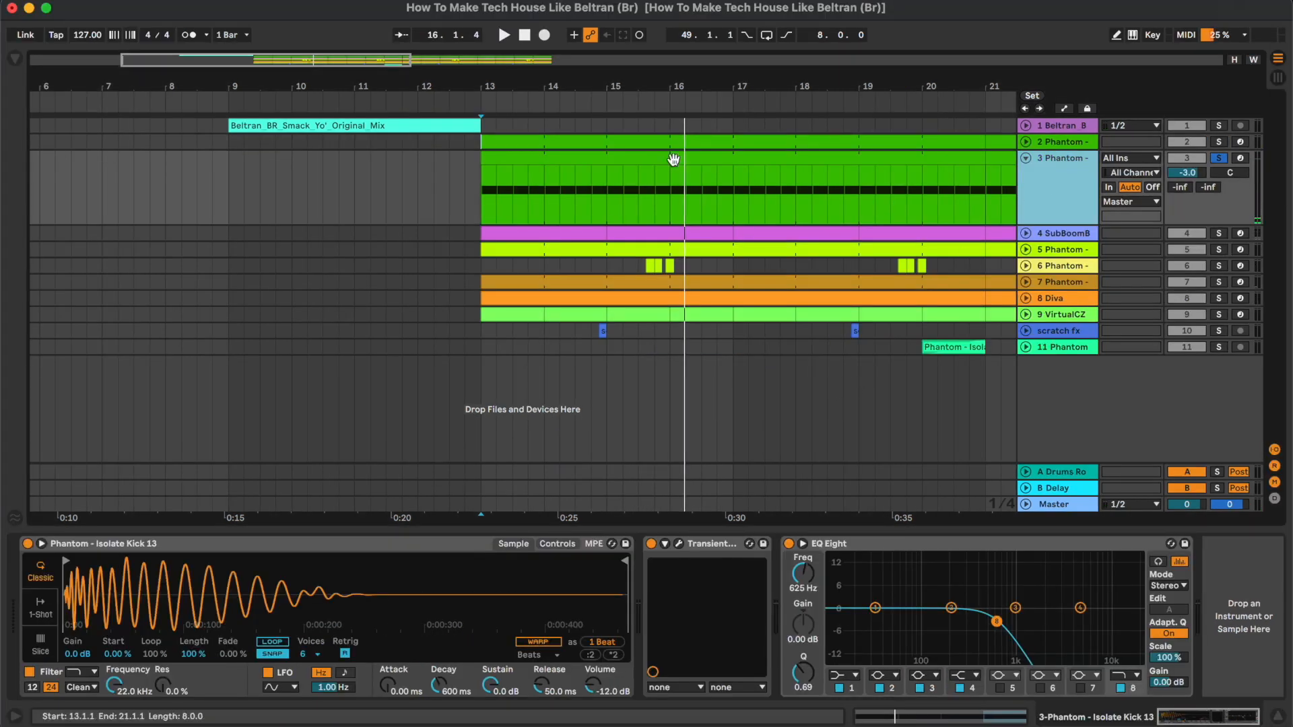
pyautogui.click(674, 162)
pyautogui.press('space')
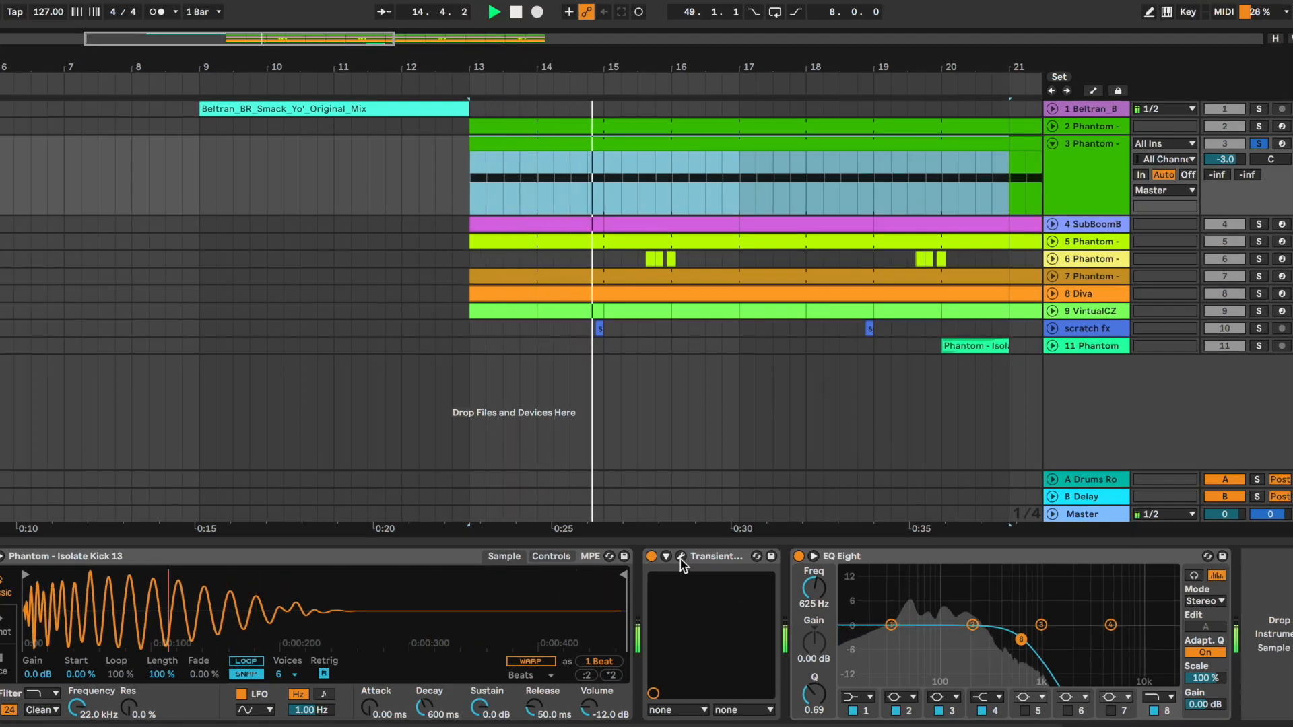
# - Open the kick's Transient Master to review its attack setting, and close the plug-in window
pyautogui.click(681, 556)
pyautogui.moveTo(969, 294); pyautogui.dragTo(796, 277)
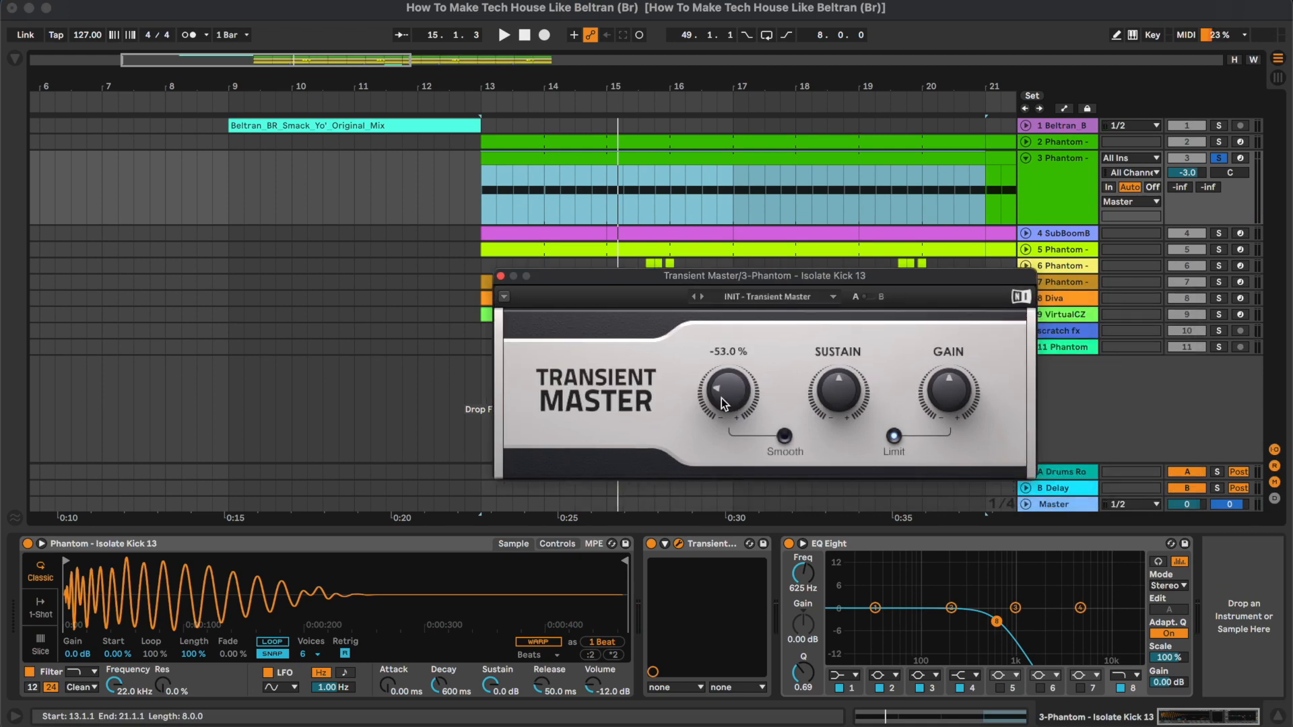
pyautogui.click(501, 277)
# - Play the kick and compare its sound with EQ Eight and Transient Master bypassed and re-enabled
pyautogui.click(925, 543)
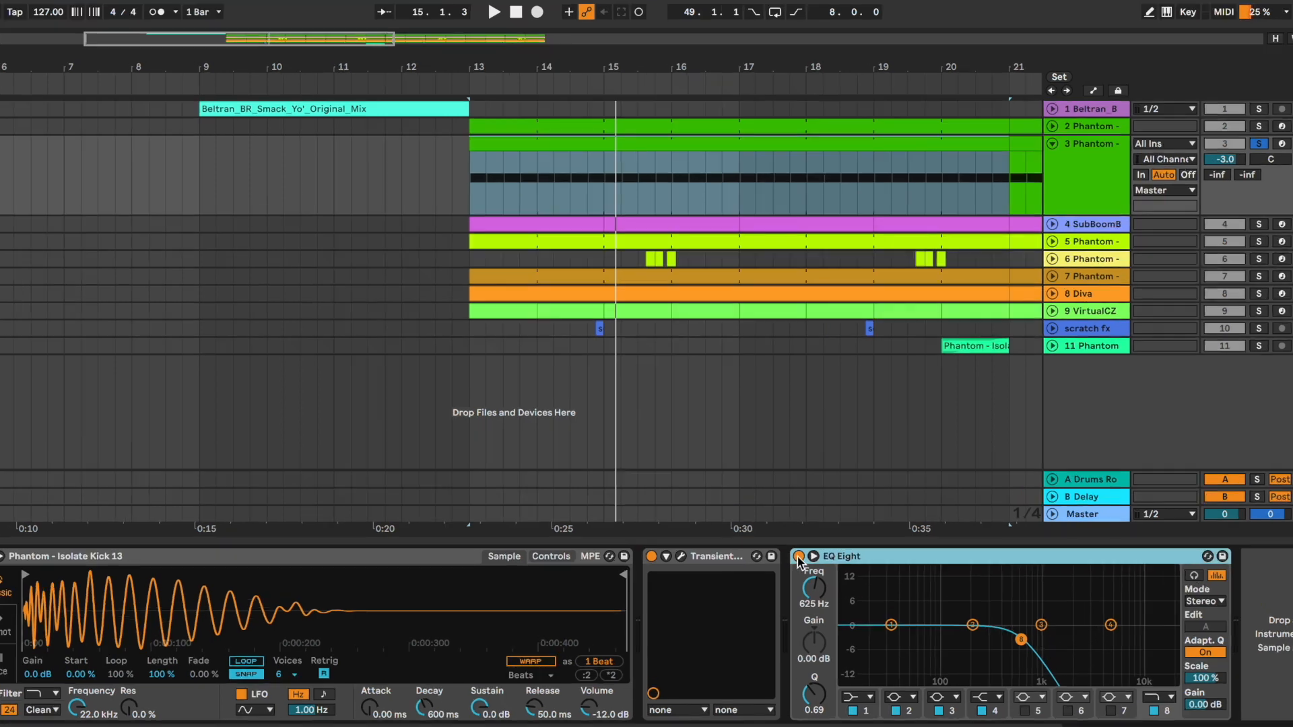
pyautogui.press('space')
pyautogui.click(788, 545)
pyautogui.click(652, 557)
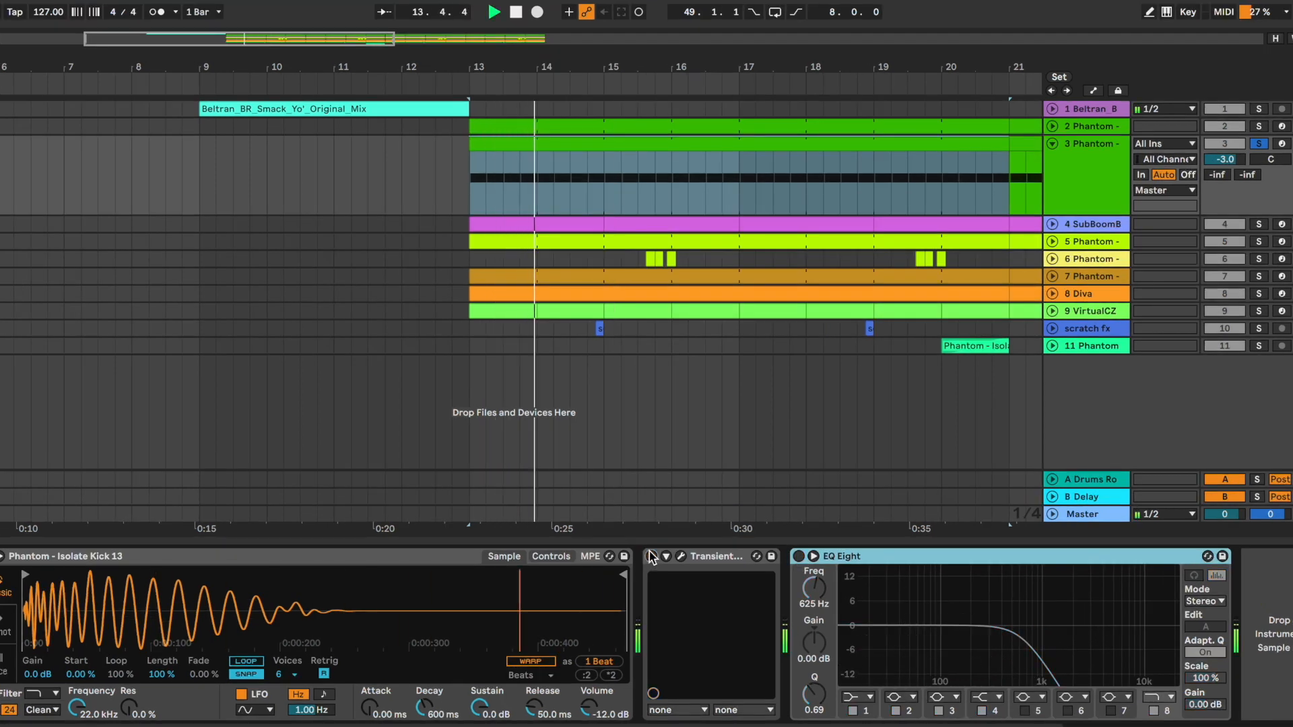
pyautogui.click(799, 556)
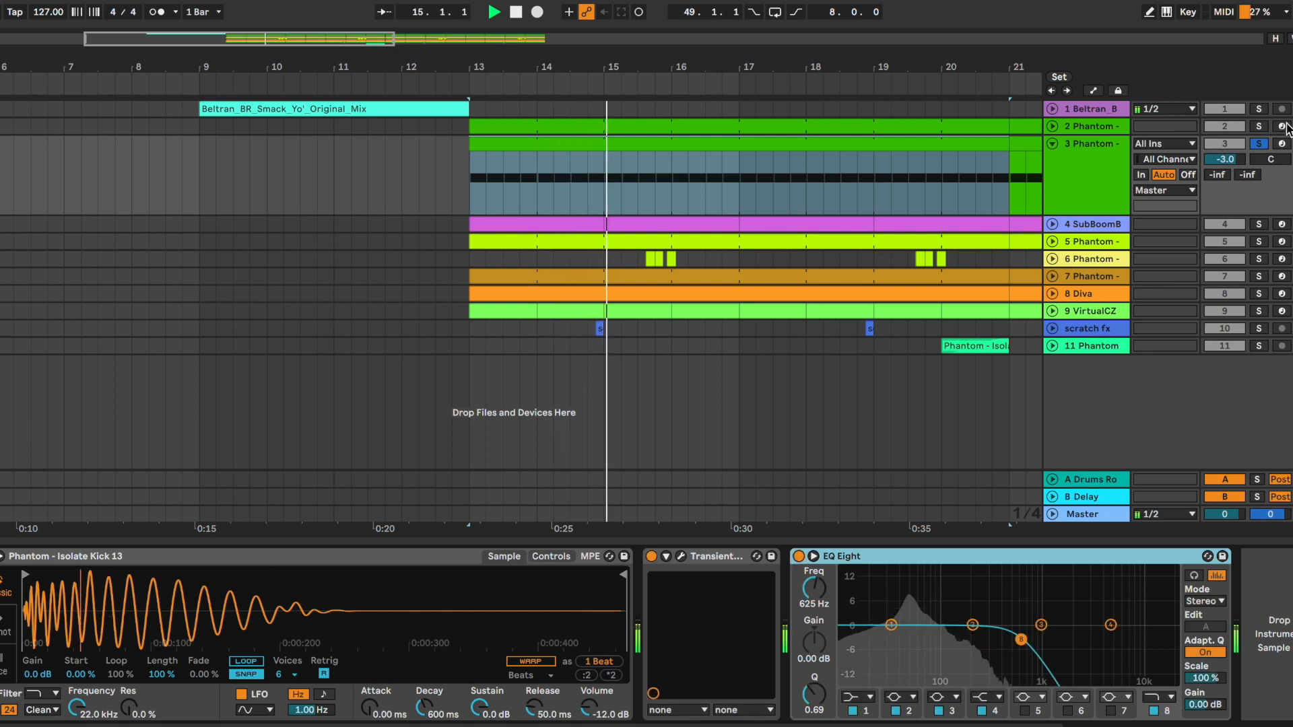
# - Solo the percussion track together with the kick and play both layers
pyautogui.press('space')
pyautogui.click(1259, 127)
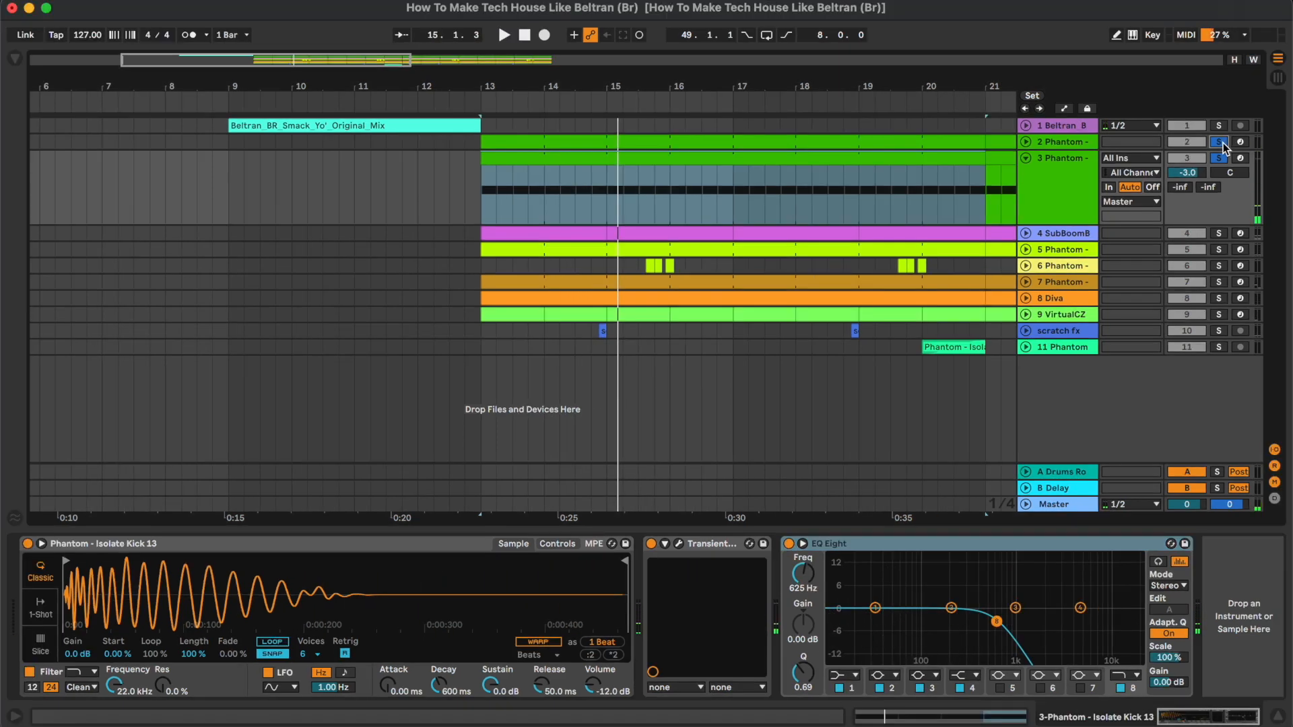
pyautogui.press('space')
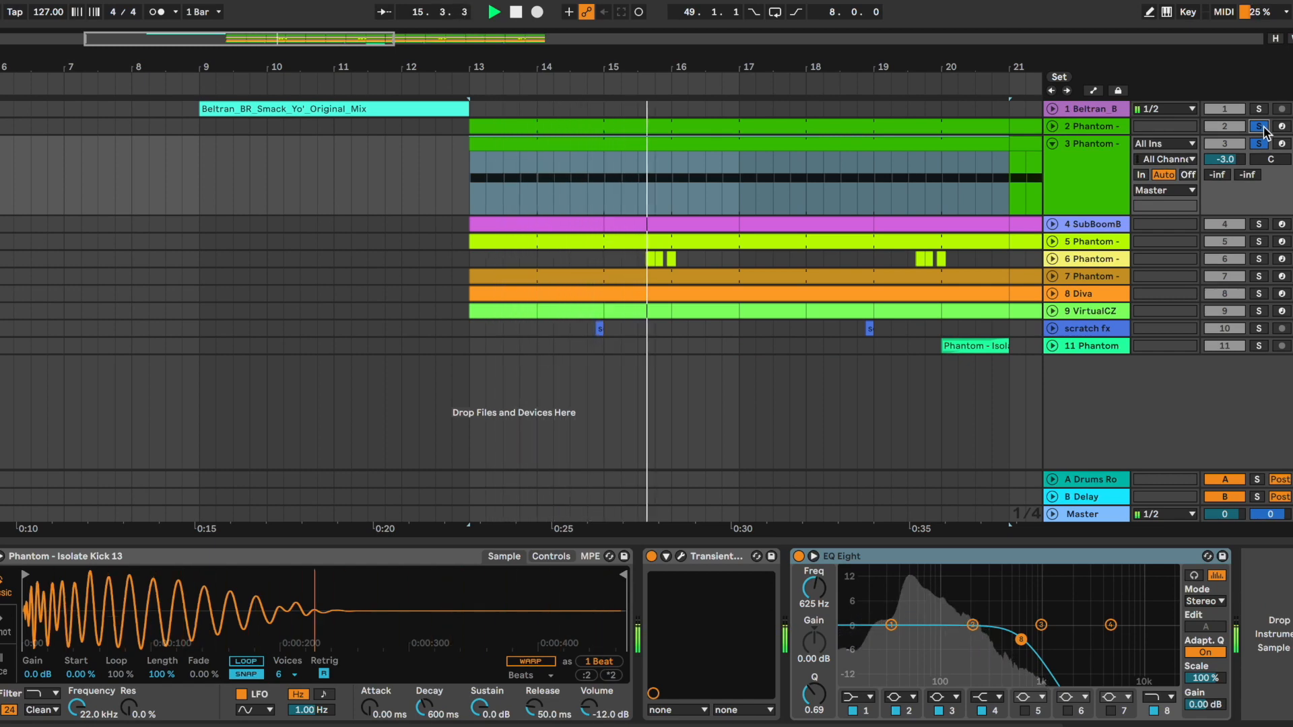
pyautogui.press('space')
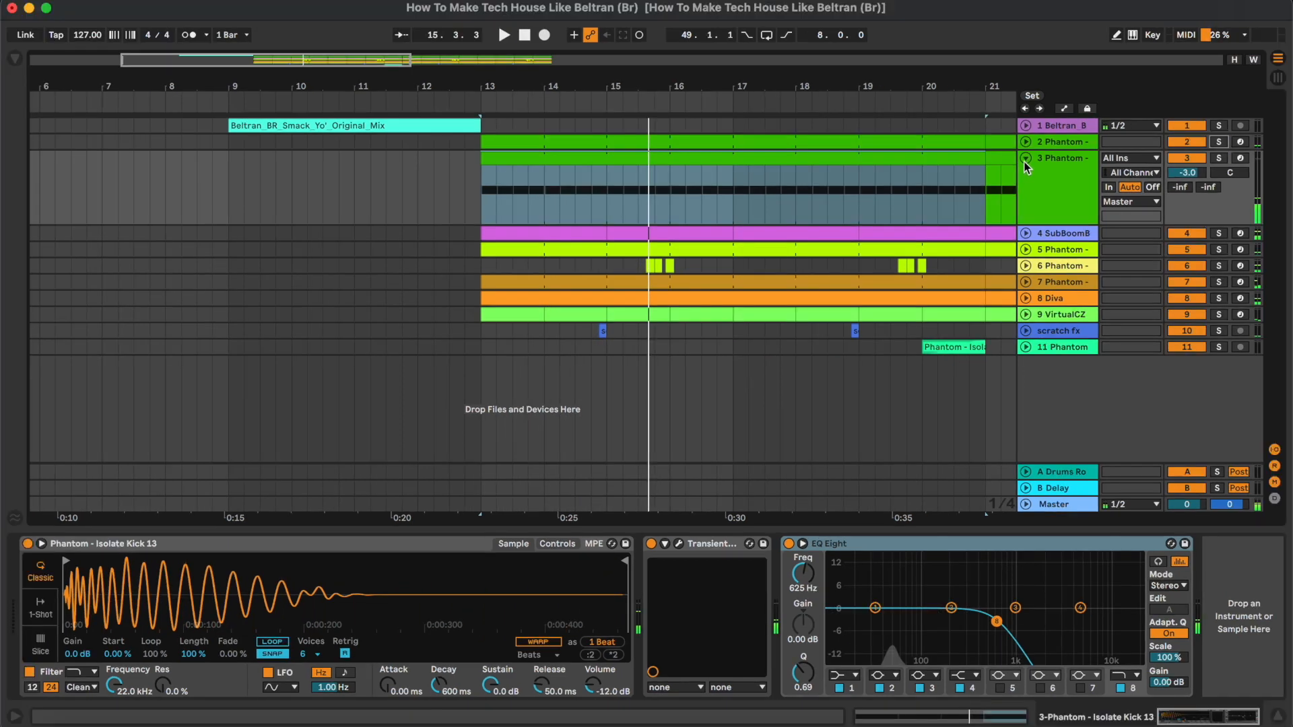
# - Fold the kick track, and unfold and solo the SubBoomBass track to show its devices
pyautogui.click(1052, 143)
pyautogui.click(1026, 175)
pyautogui.click(1065, 193)
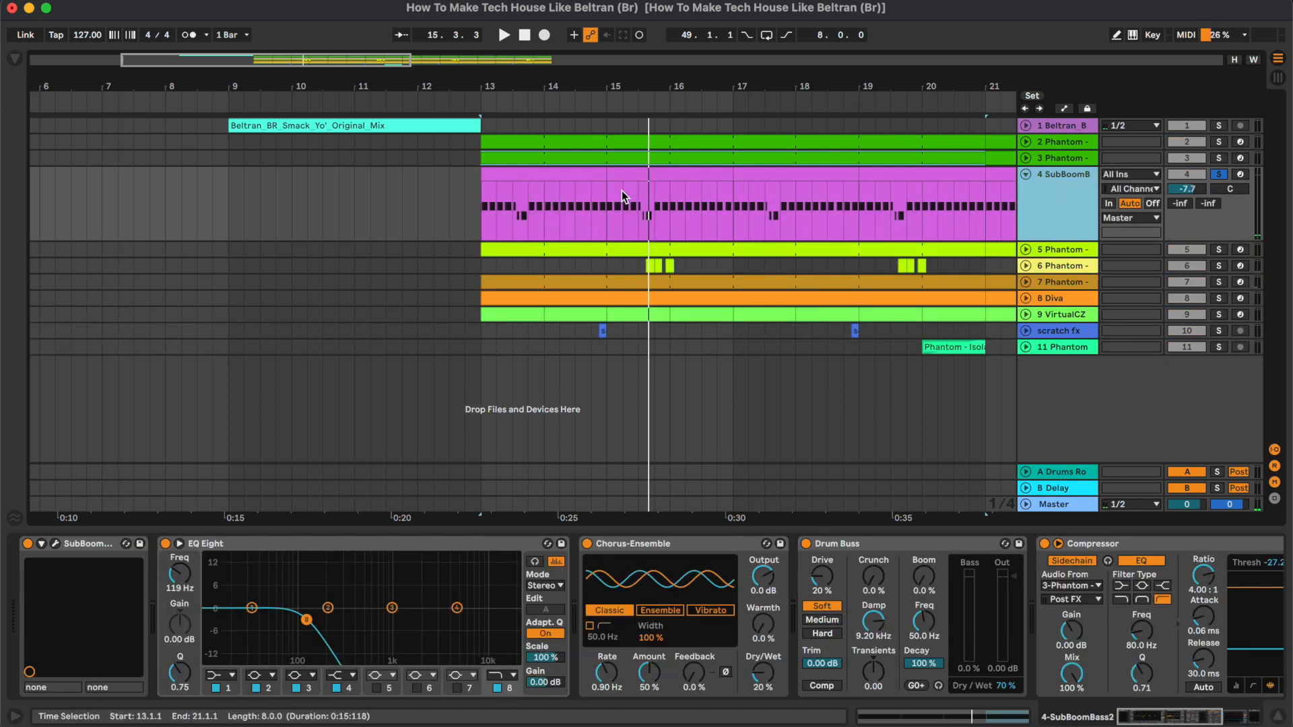
# - Open the SubBoomBass MIDI clip from bar 13, examine its note pattern and play it
pyautogui.doubleClick(565, 176)
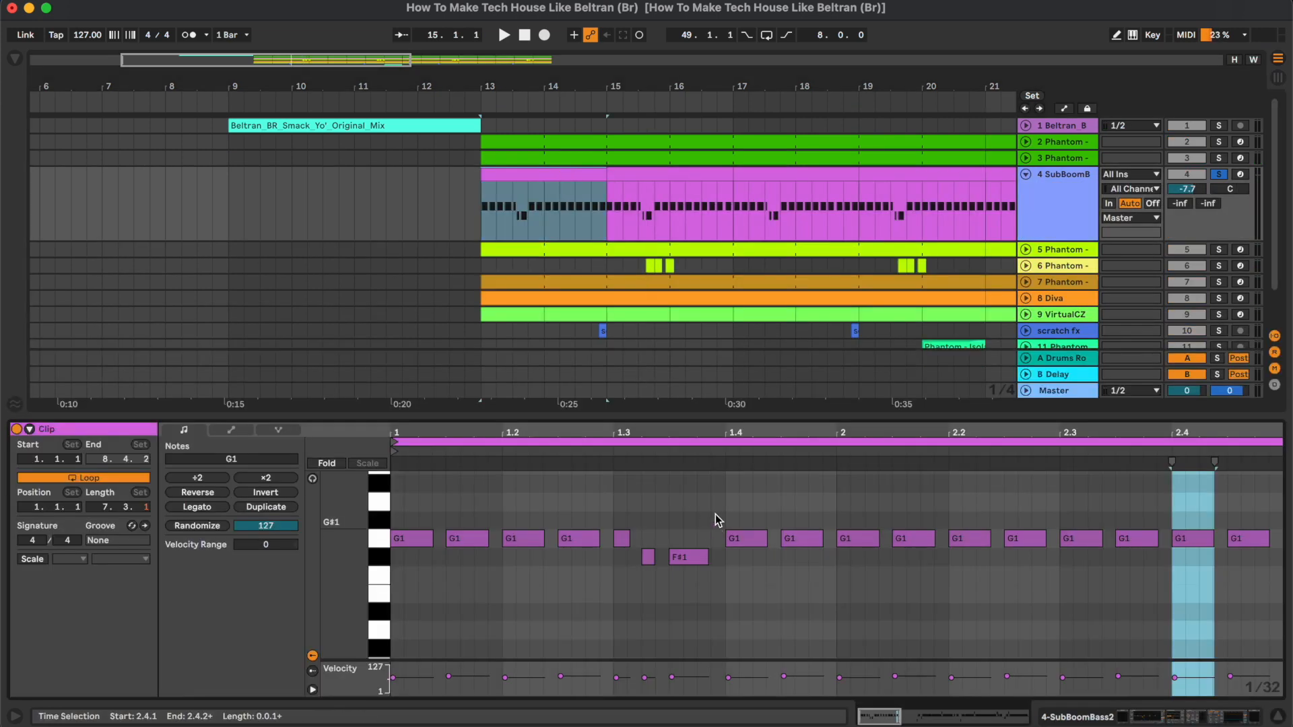
pyautogui.click(713, 525)
pyautogui.scroll(1, 718, 522)
pyautogui.click(578, 177)
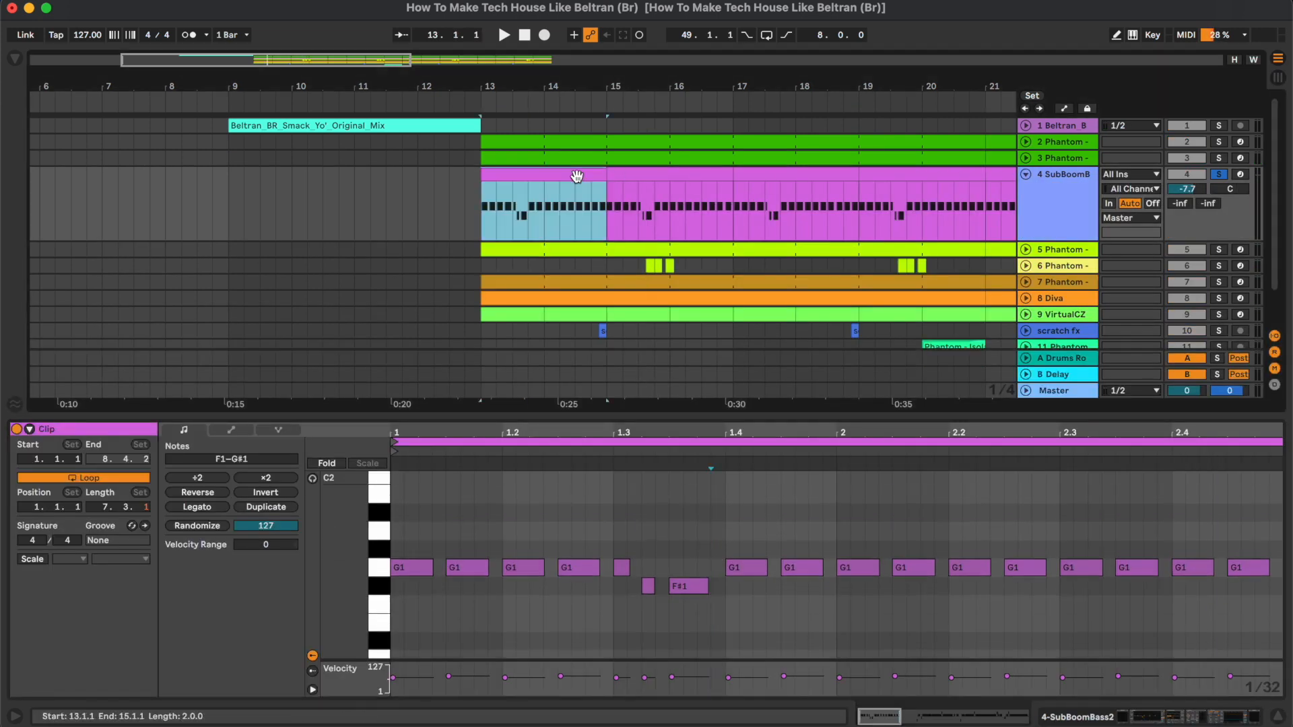
pyautogui.press('space')
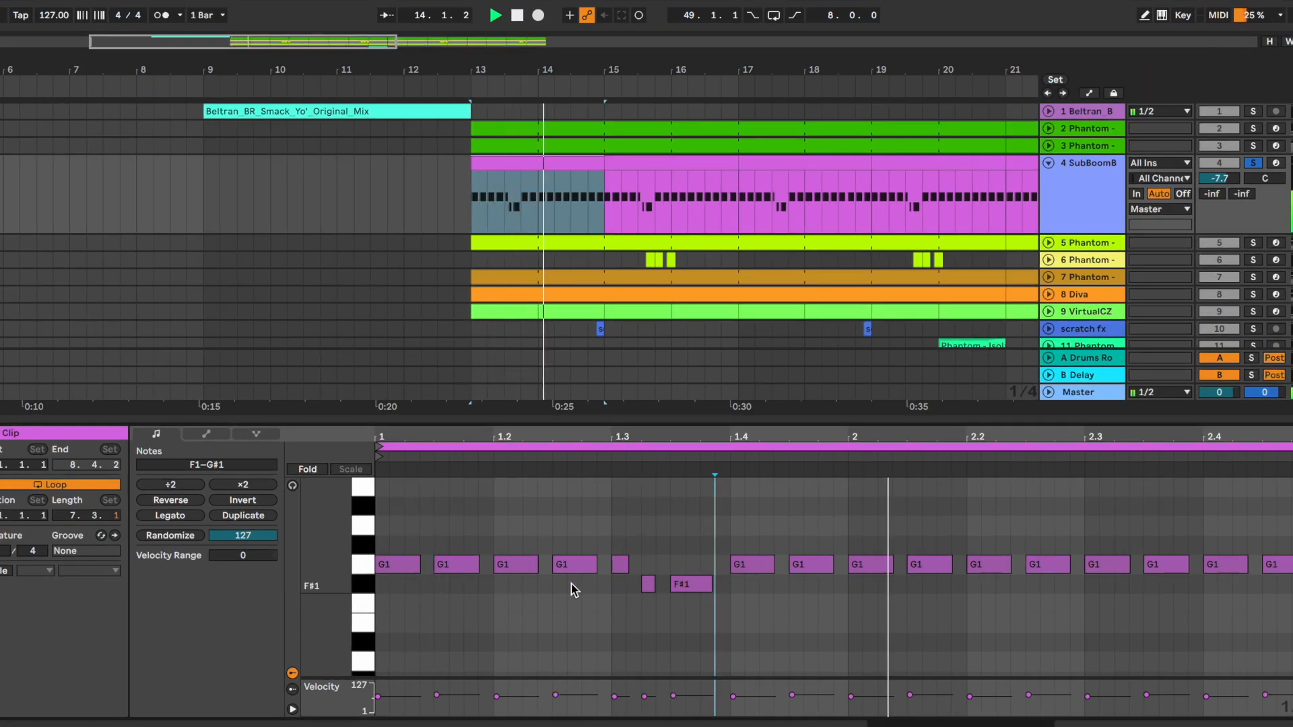
# - Open the bass track's SubBoomBass2 synth, review its preset and oscillators, and close its window
pyautogui.click(1098, 187)
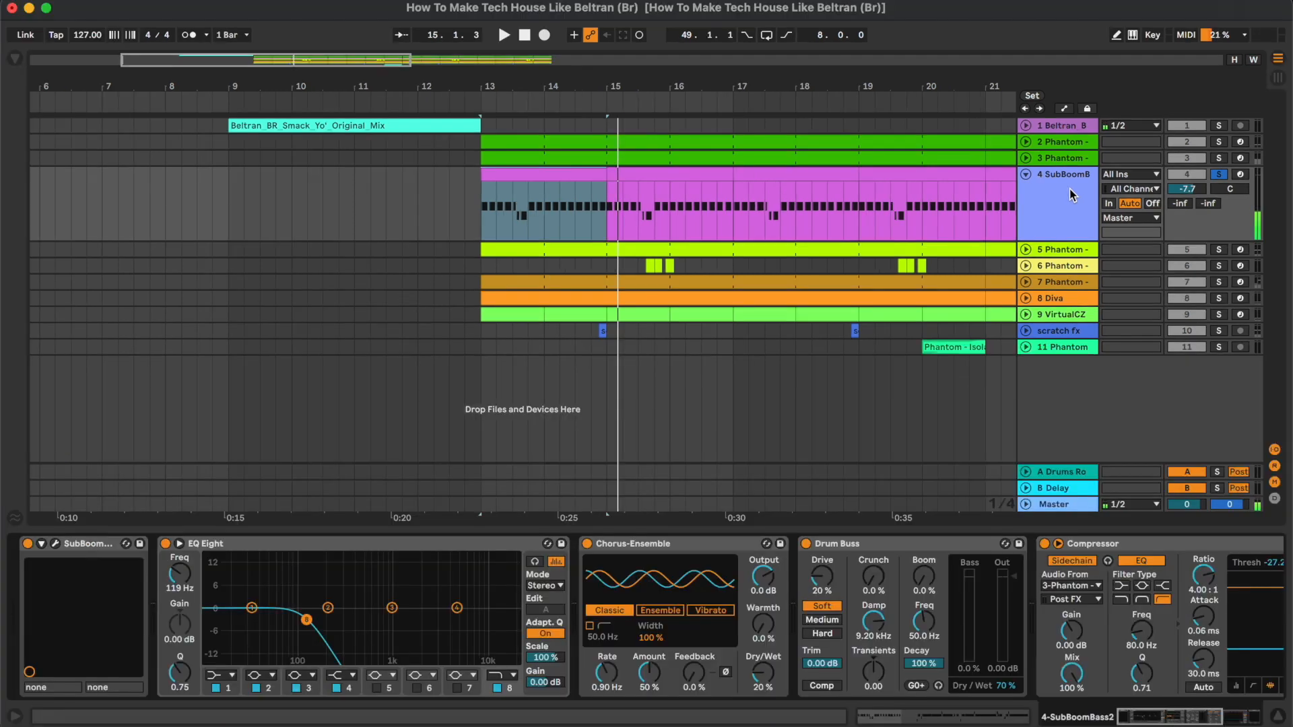
pyautogui.click(57, 544)
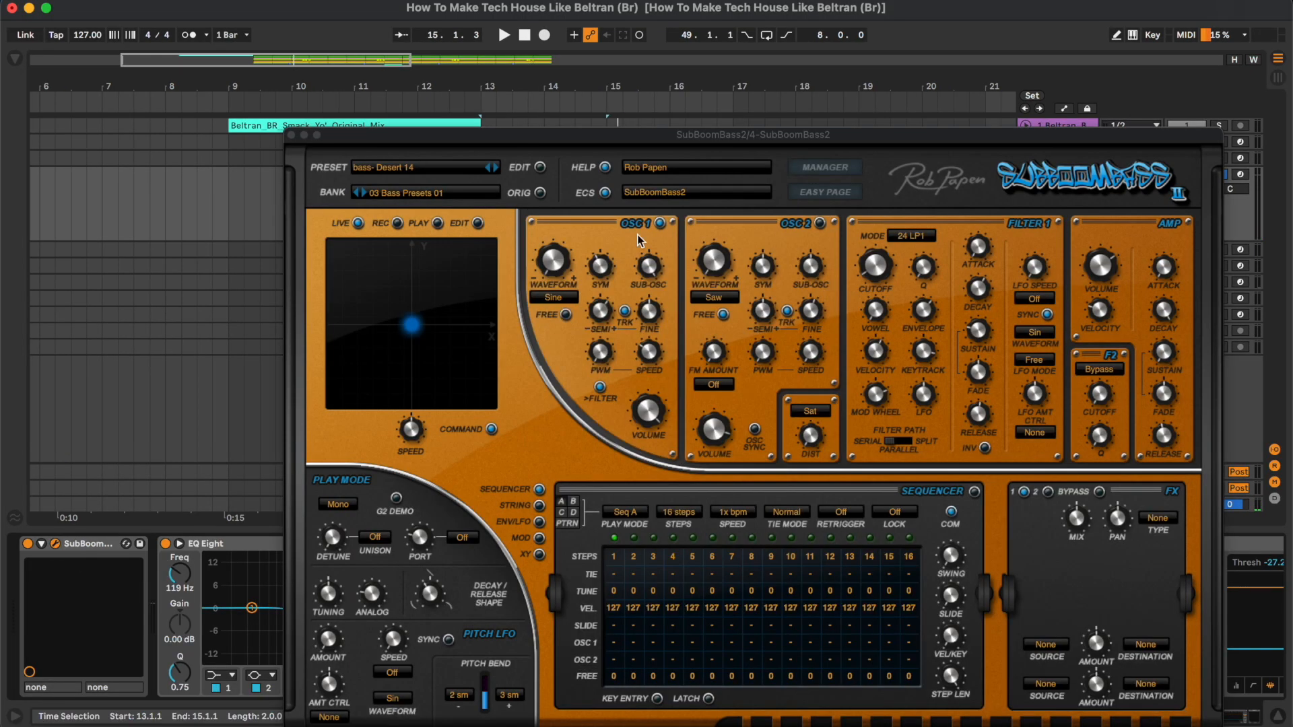
pyautogui.moveTo(705, 140); pyautogui.dragTo(660, 66)
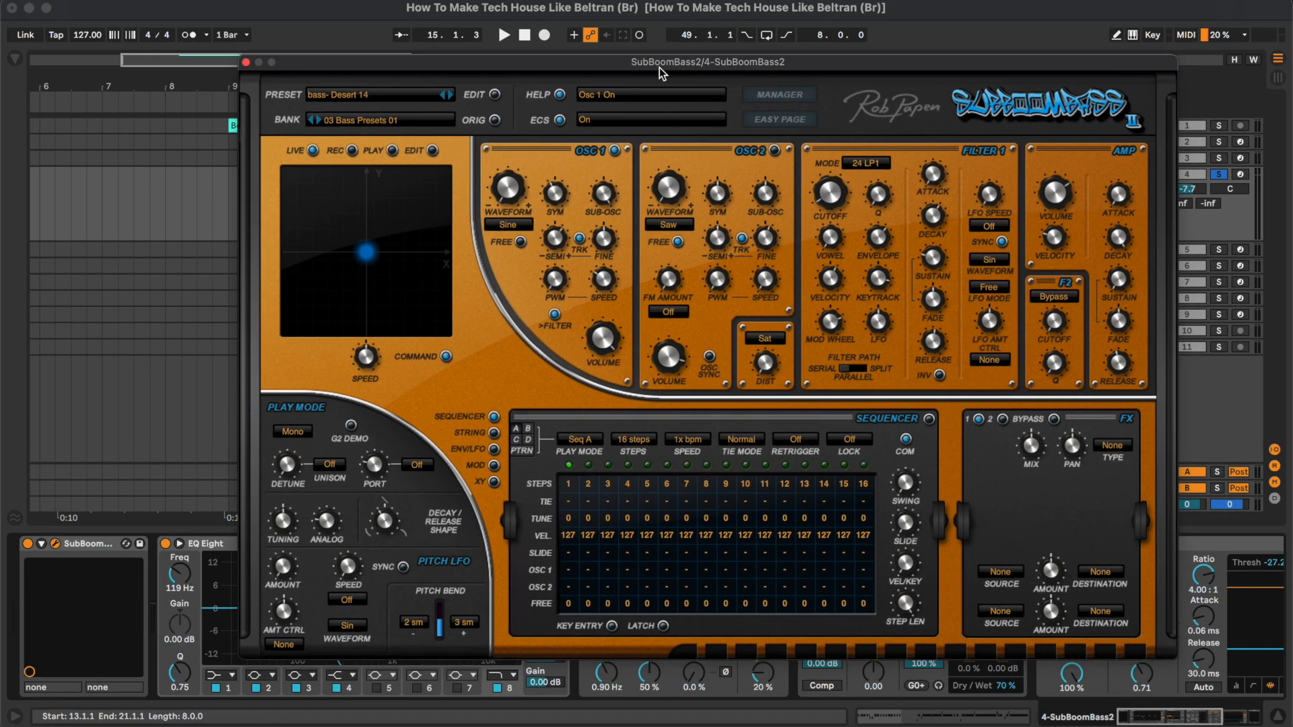
pyautogui.moveTo(805, 62); pyautogui.dragTo(753, 62)
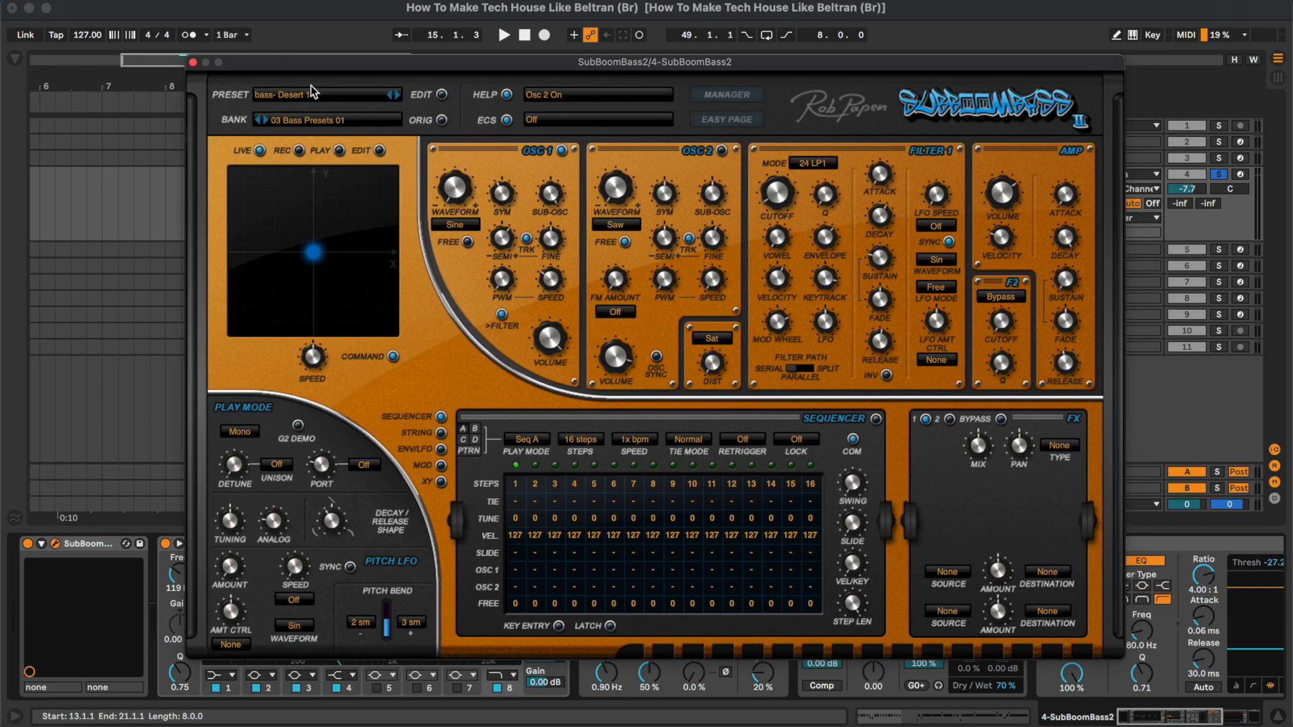
pyautogui.click(192, 62)
# - Play the bass with its EQ Eight switched off and back on to compare the sound
pyautogui.click(323, 545)
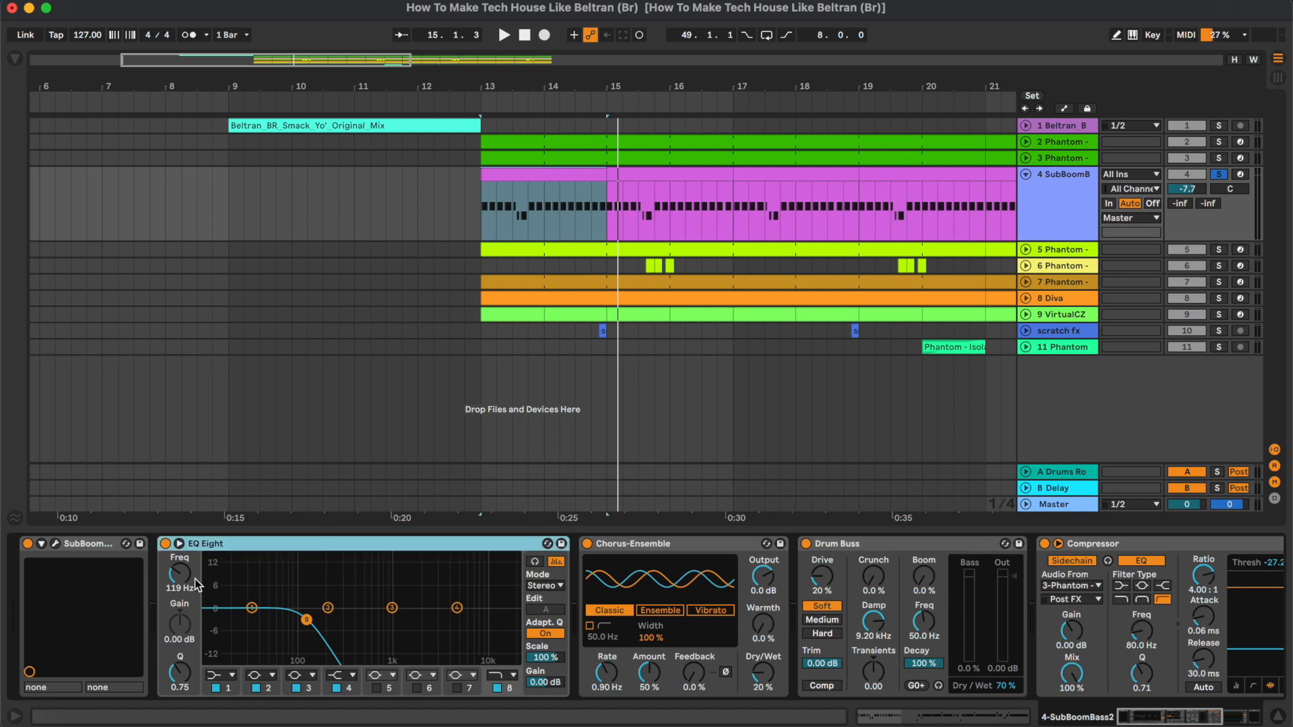
pyautogui.press('space')
pyautogui.click(165, 543)
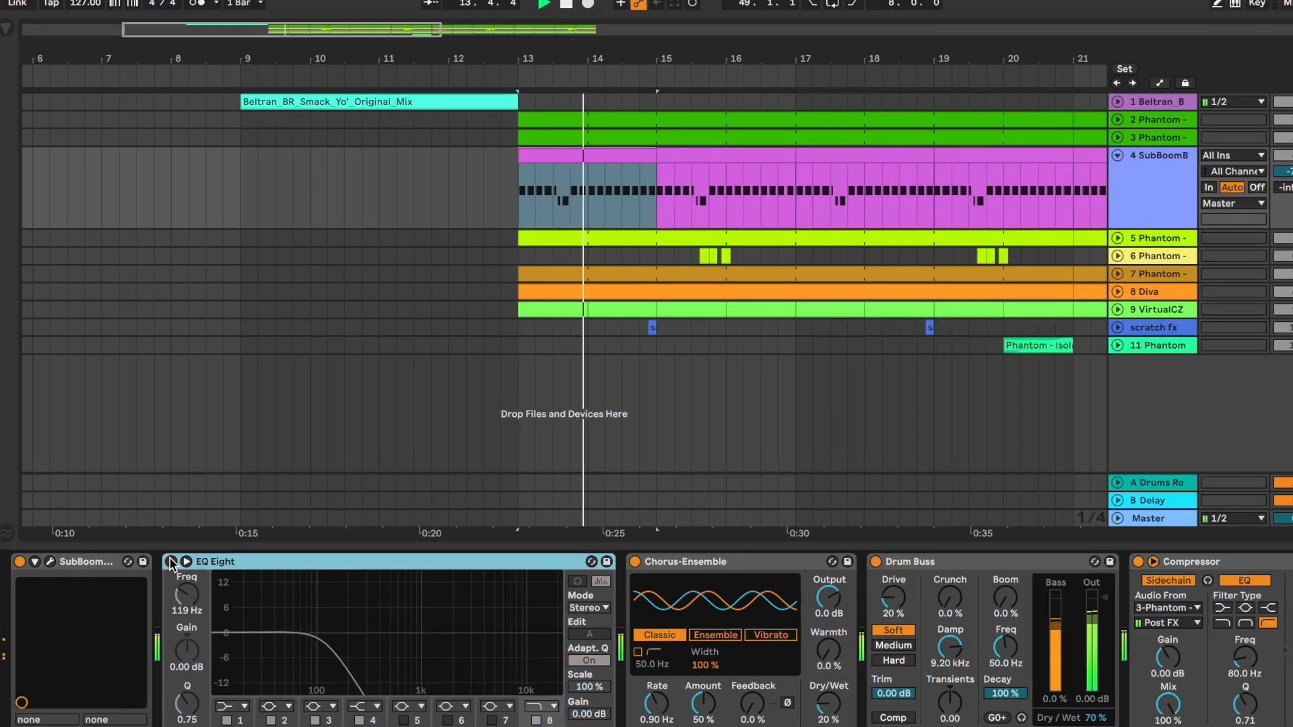
pyautogui.click(171, 562)
# - Select the Chorus-Ensemble in the bass track's effect chain to review its settings
pyautogui.hscroll(5, 173, 566)
pyautogui.hscroll(3, 171, 564)
pyautogui.click(458, 565)
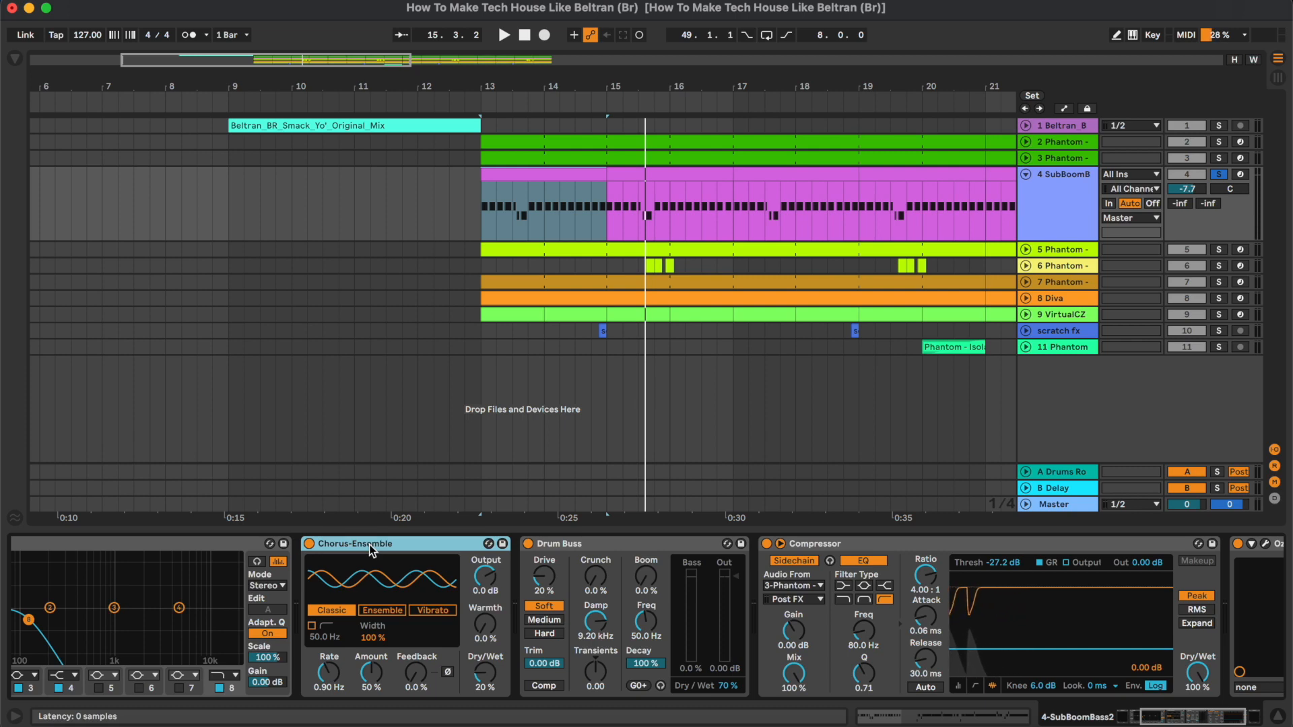
# - Play the bass with Drum Buss switched off and back on to compare its effect
pyautogui.hscroll(3, 494, 679)
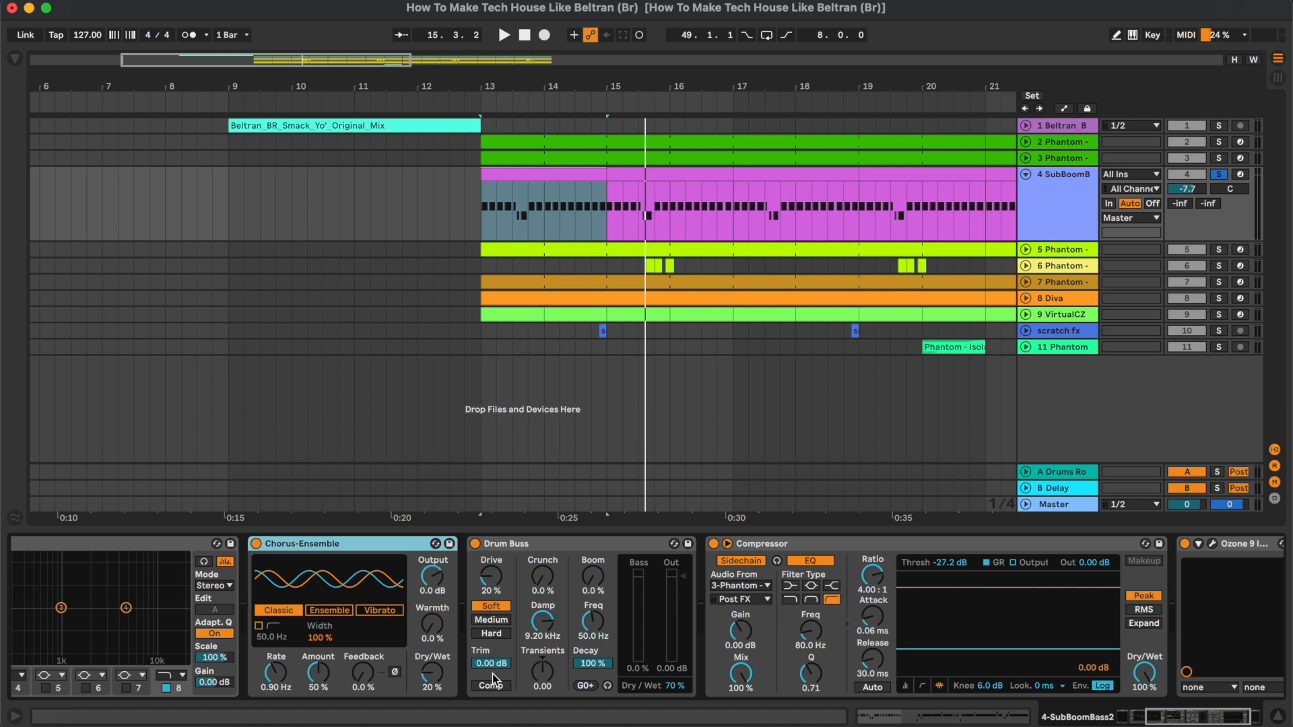
pyautogui.click(641, 635)
pyautogui.press('space')
pyautogui.click(474, 544)
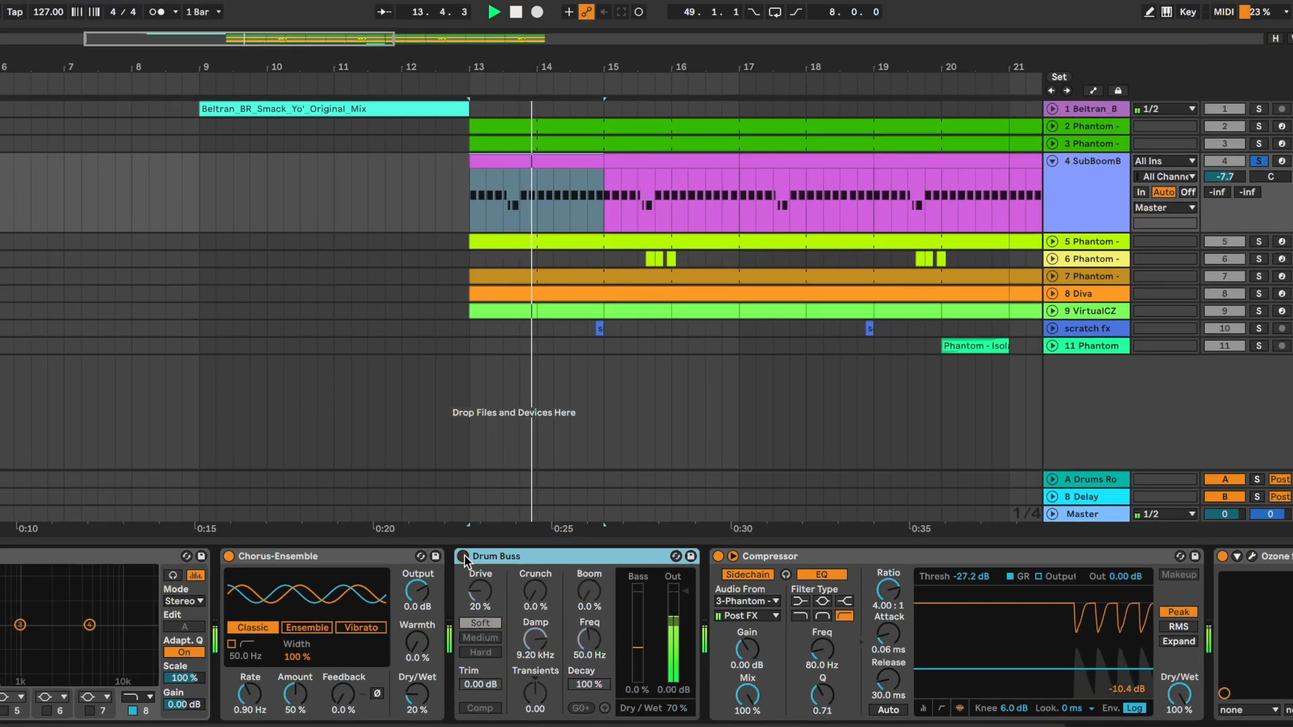
pyautogui.click(463, 557)
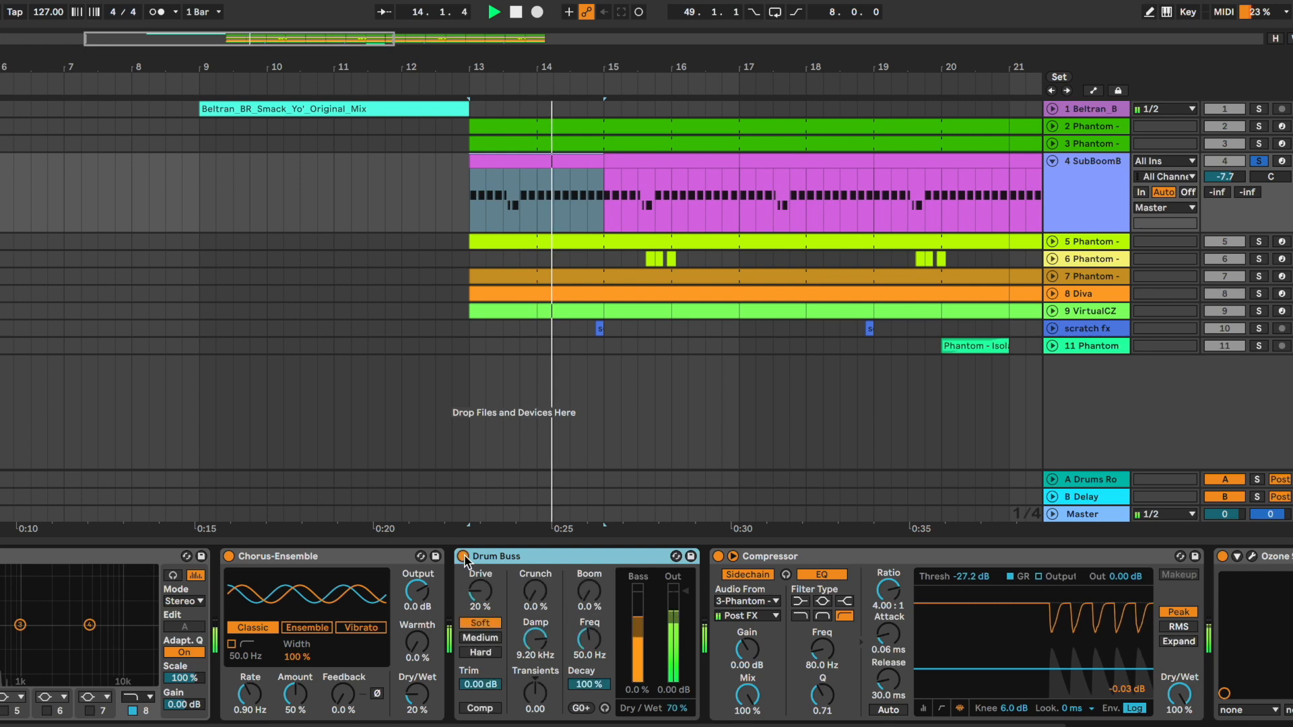
# - Select the bass track's sidechained Compressor for review, and open the Ozone 9 Imager window
pyautogui.hscroll(5, 731, 604)
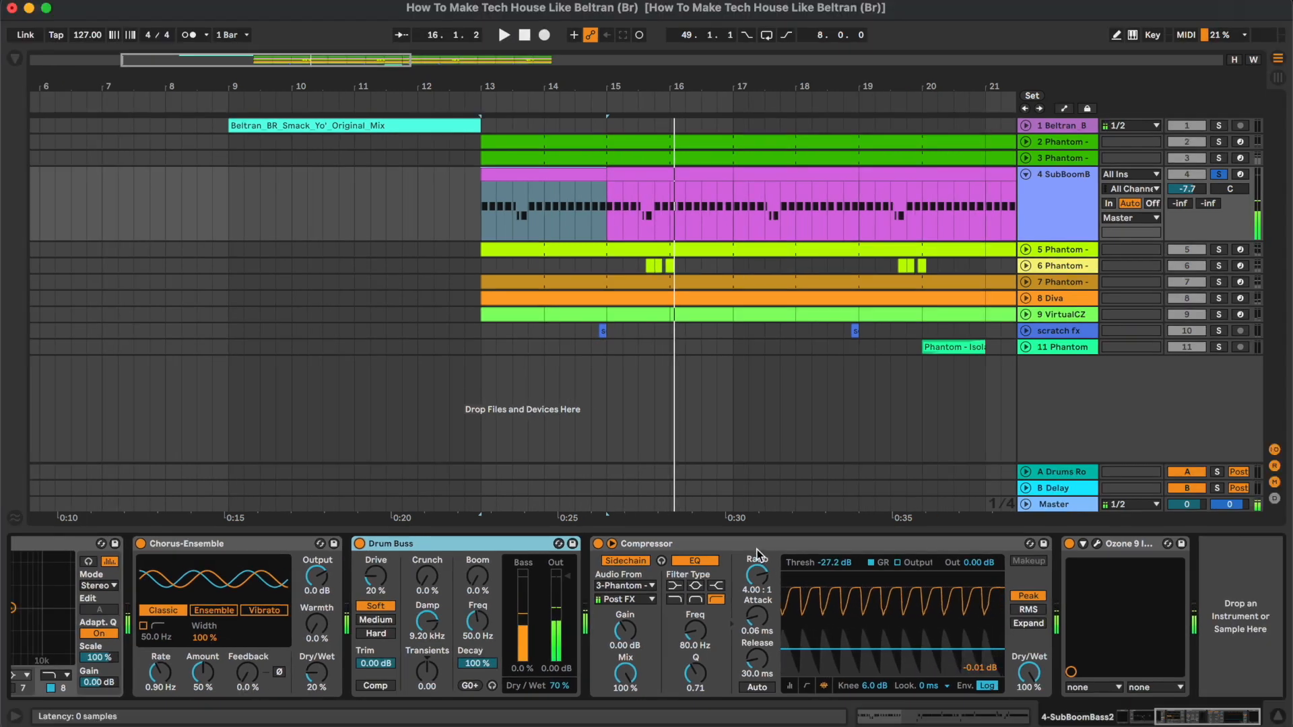
pyautogui.click(758, 555)
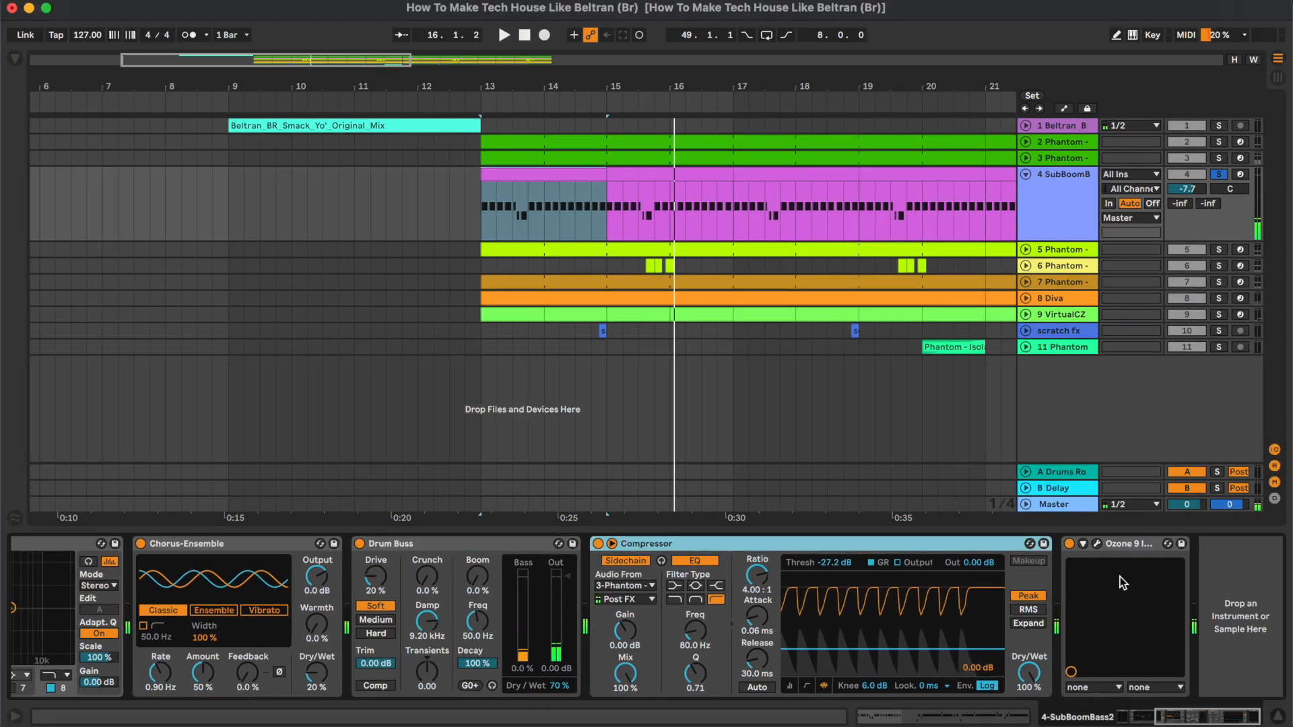
pyautogui.click(1097, 544)
pyautogui.moveTo(857, 148); pyautogui.dragTo(732, 170)
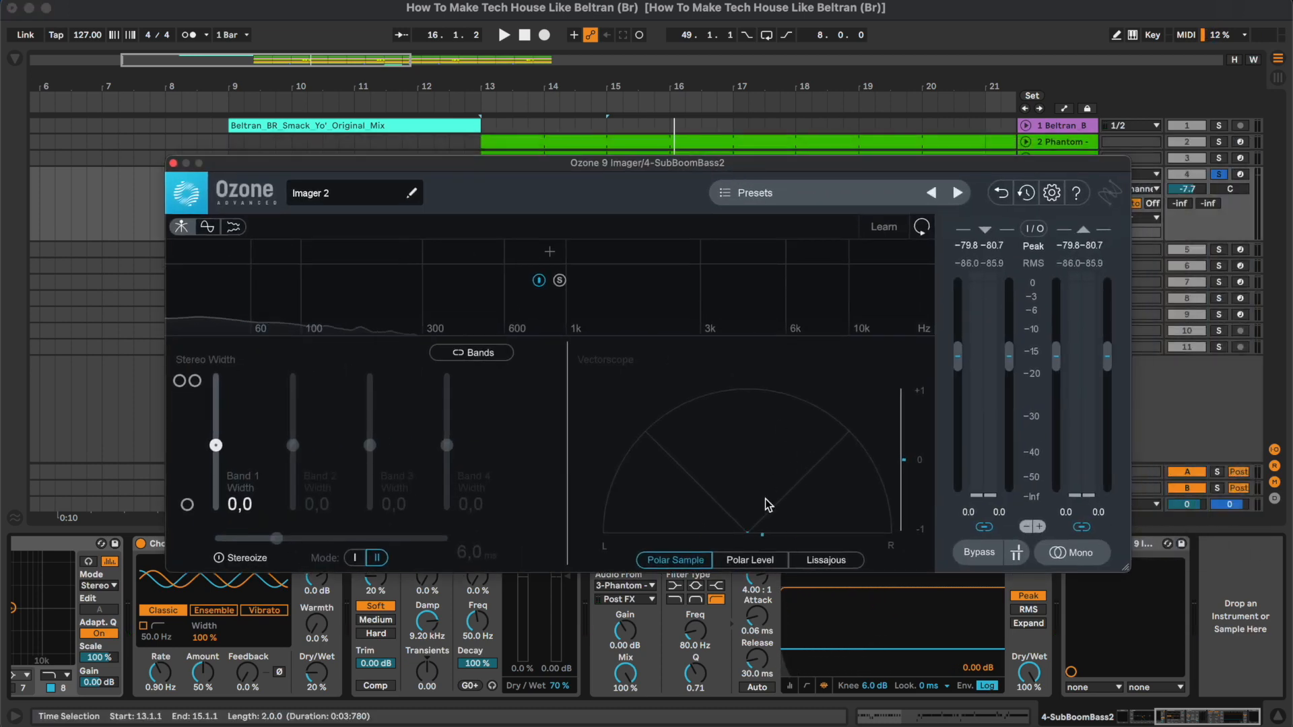
# - Play the bass with Chorus-Ensemble off and on while watching the Imager's vectorscope, and close the Imager window
pyautogui.press('space')
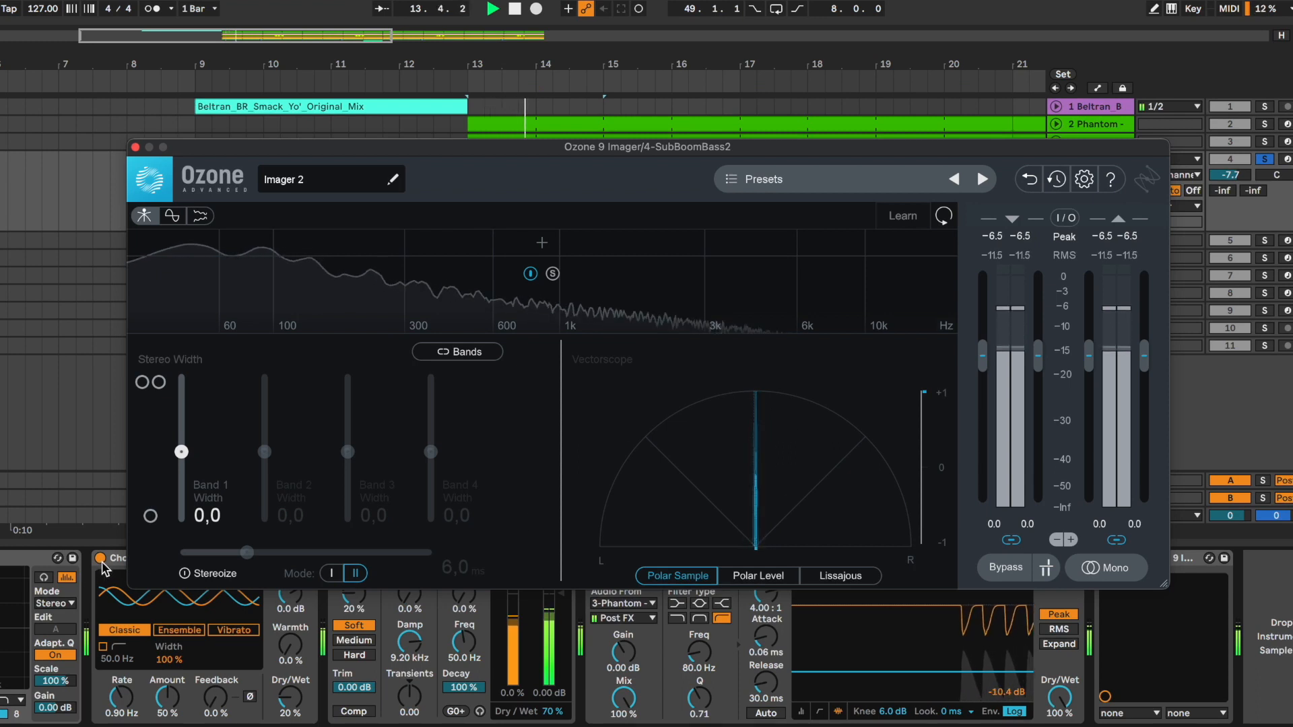
pyautogui.click(101, 559)
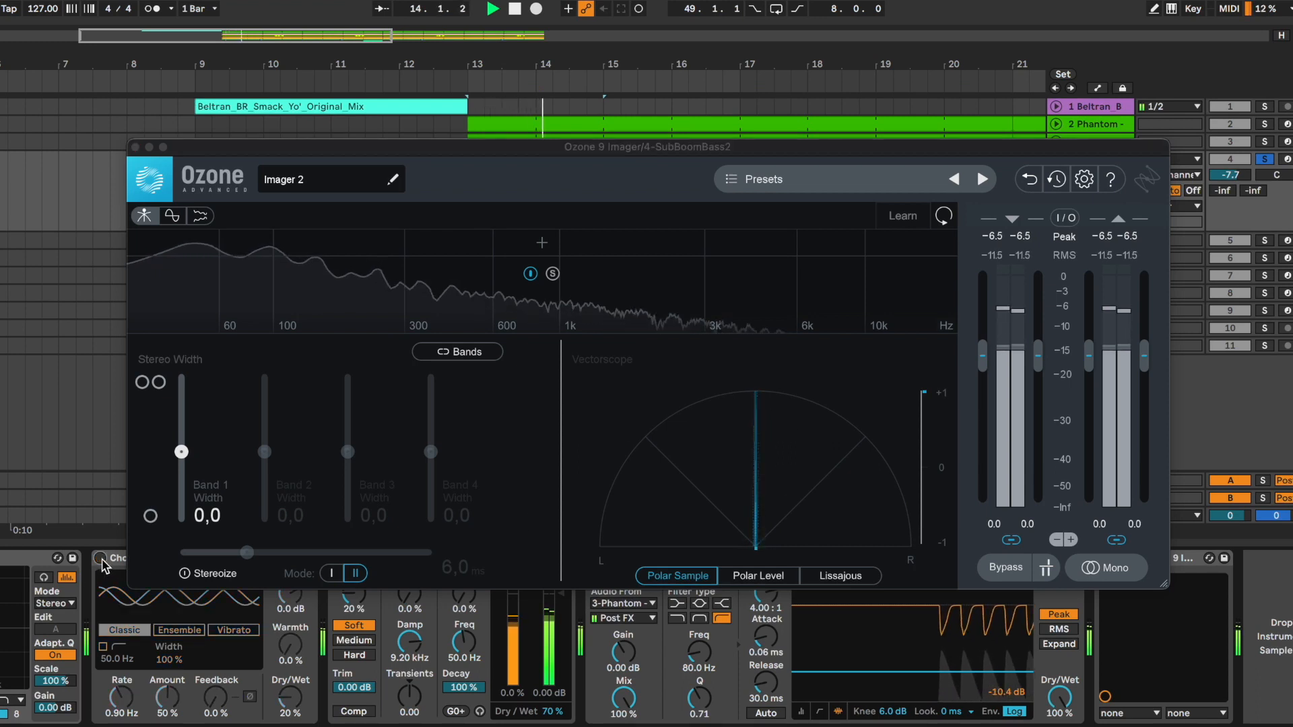
pyautogui.click(101, 559)
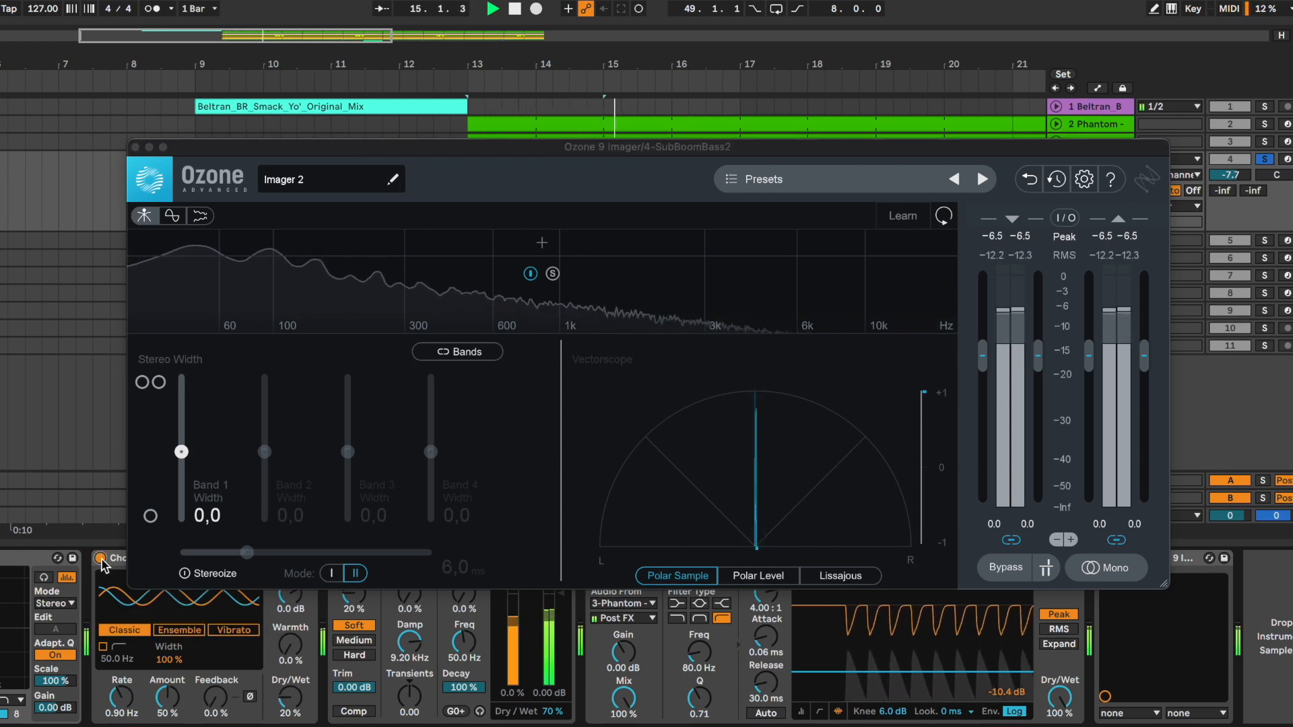
pyautogui.press('space')
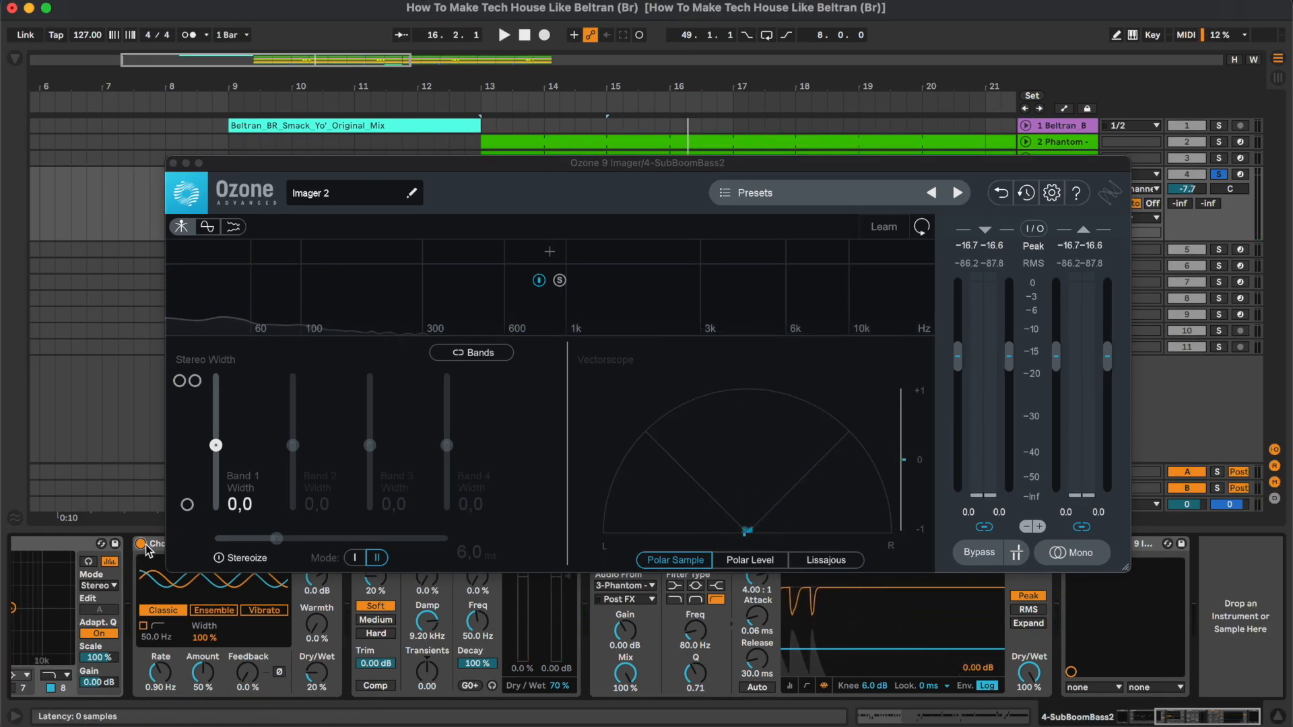
pyautogui.click(173, 163)
# - Fold the SubBoomBass track, and unfold and solo the Isolate Clap 5 track
pyautogui.click(1090, 209)
pyautogui.press('u')
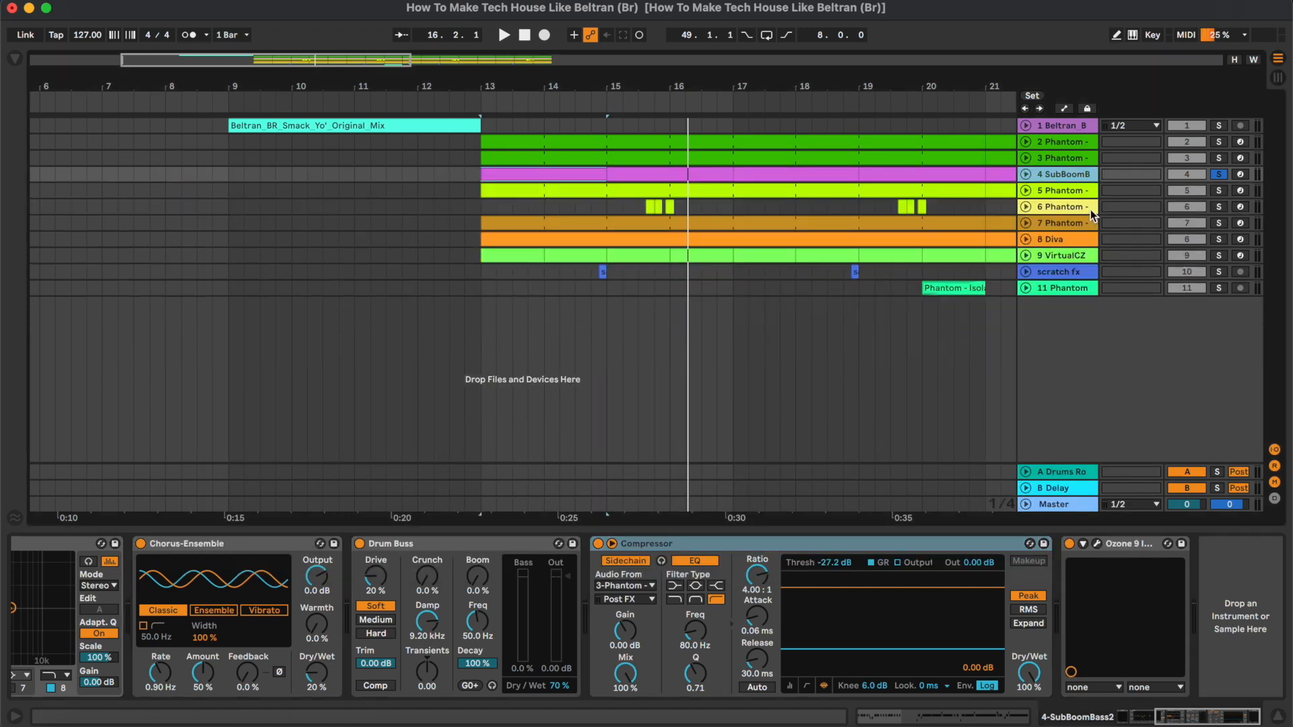
pyautogui.press('Down')
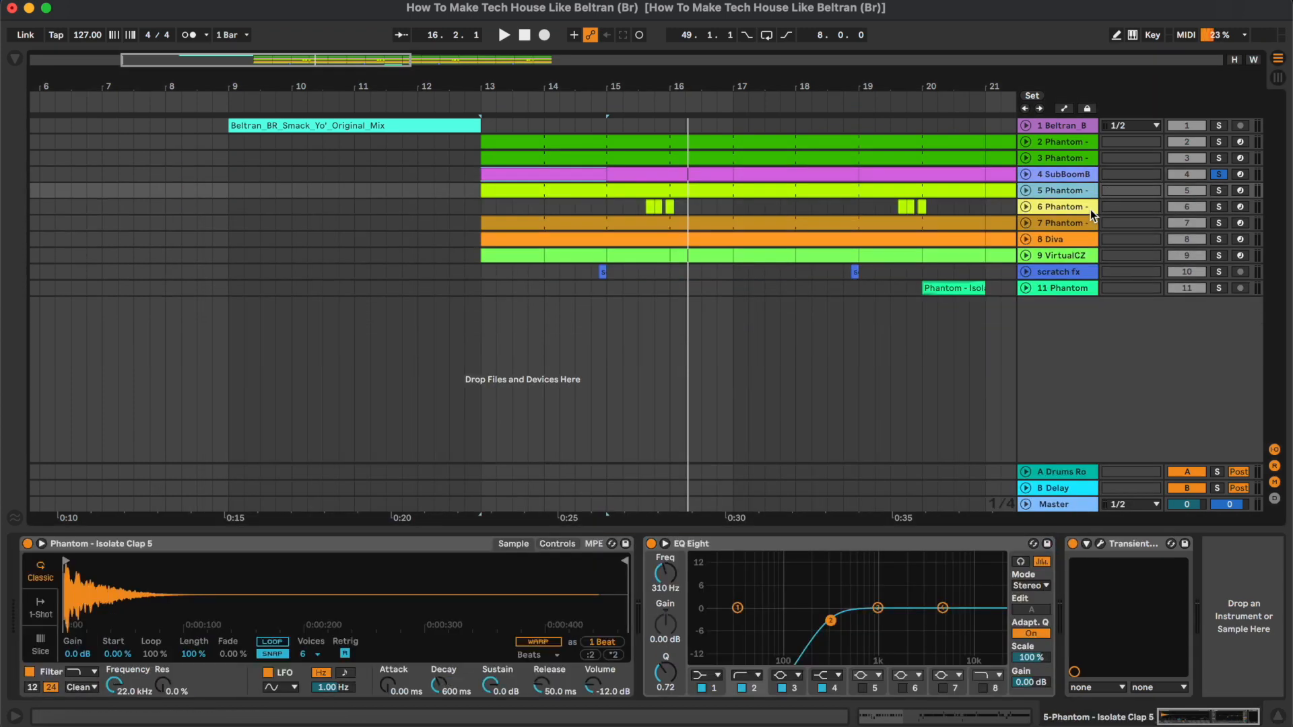
pyautogui.press('u')
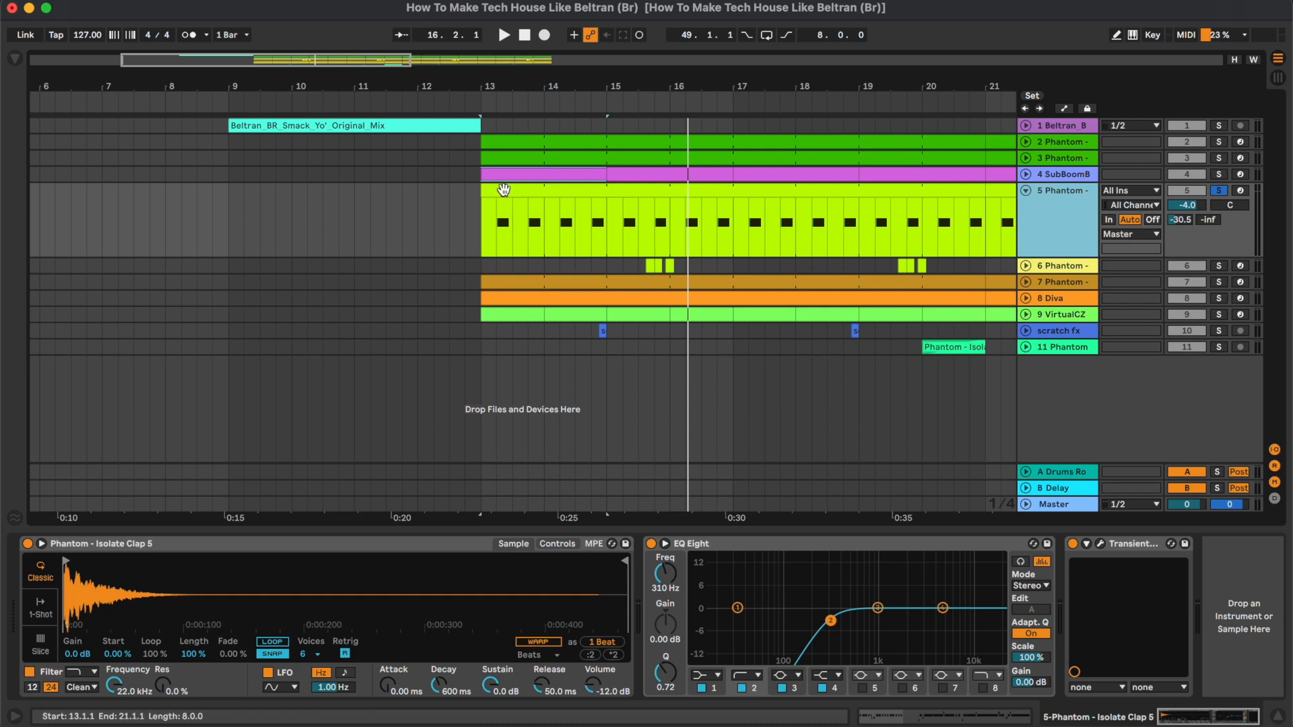
# - Play the clap clip from bar 13, and review the Transient Master knobs before closing its window
pyautogui.click(502, 189)
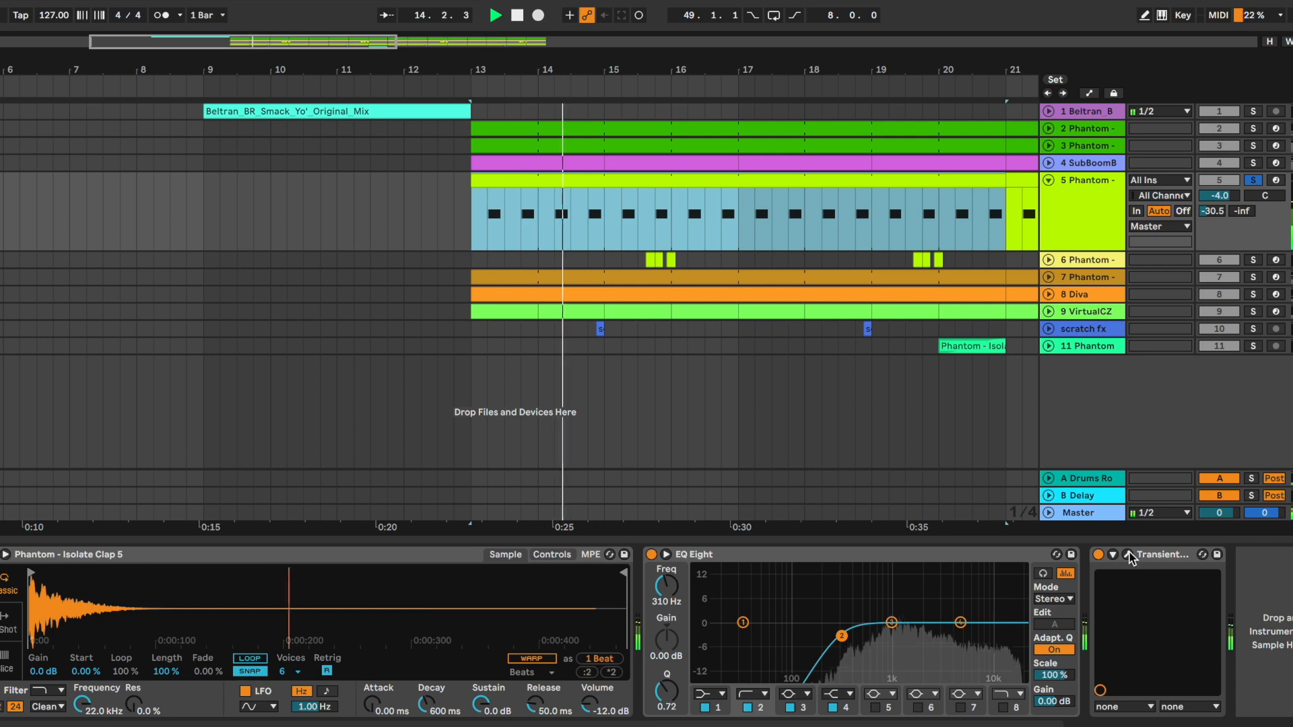
pyautogui.press('space')
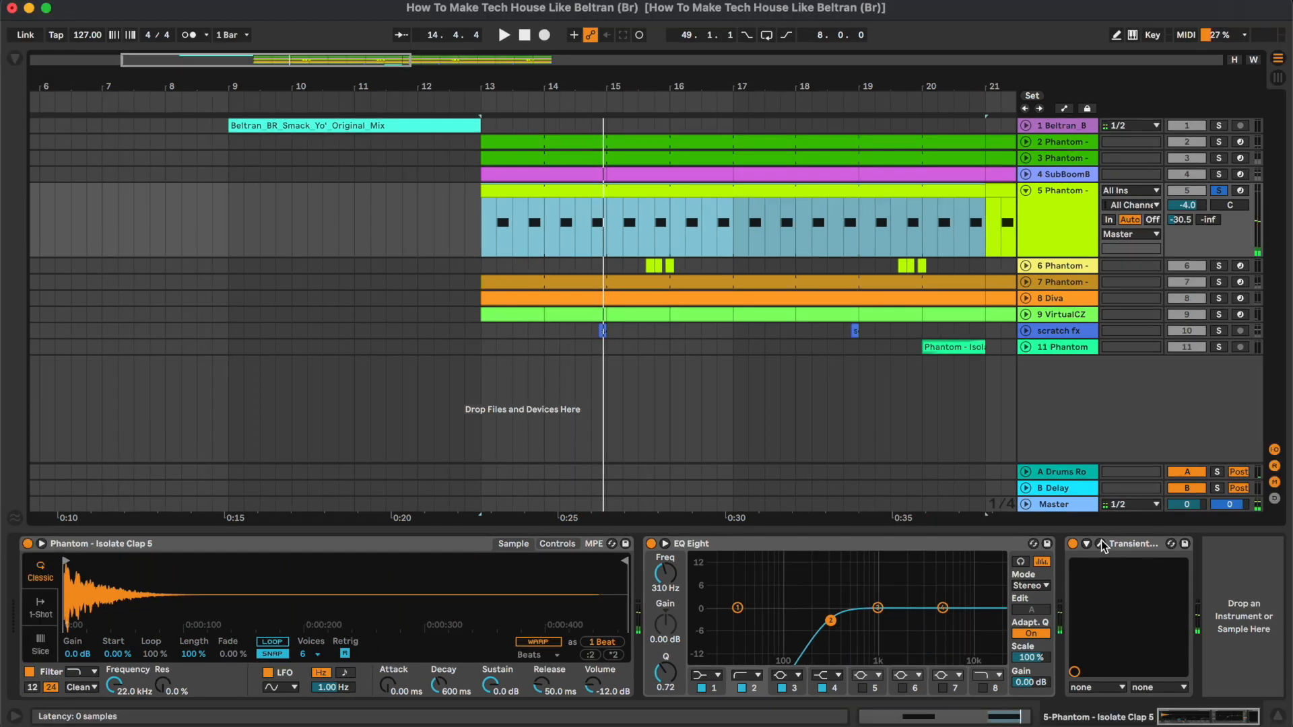
pyautogui.click(1101, 544)
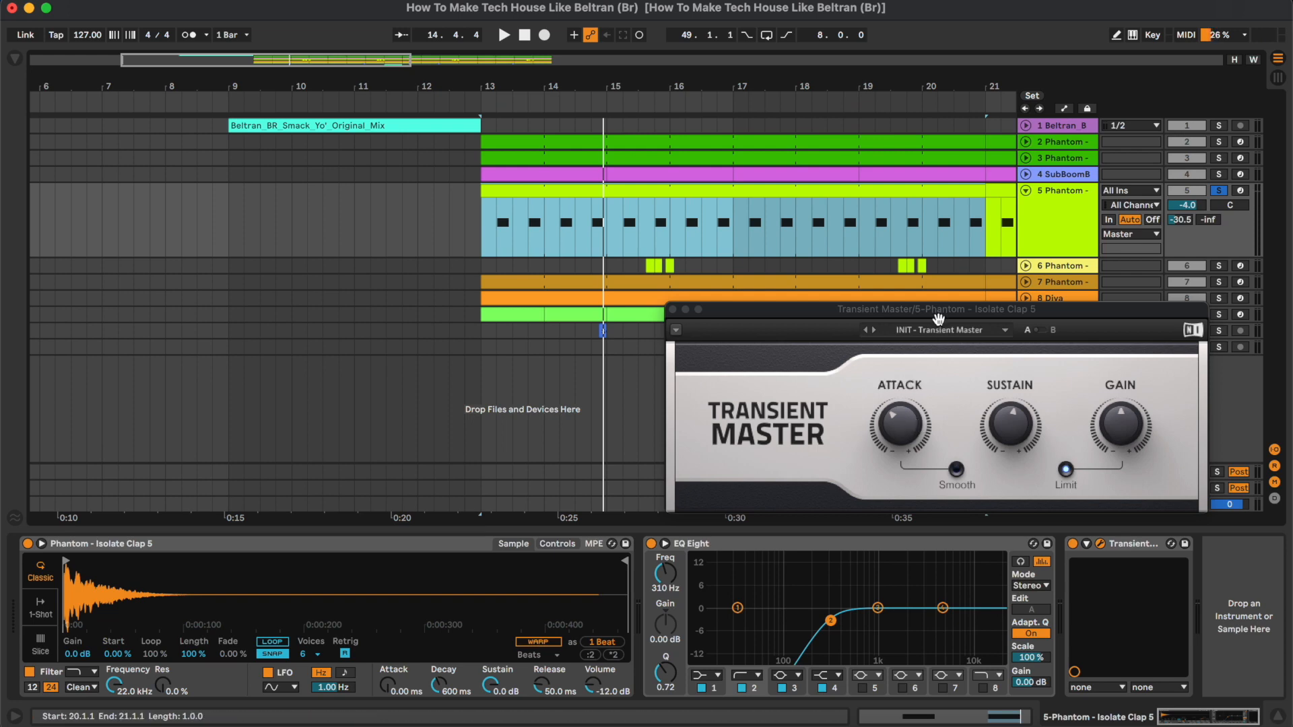
pyautogui.moveTo(937, 312); pyautogui.dragTo(895, 310)
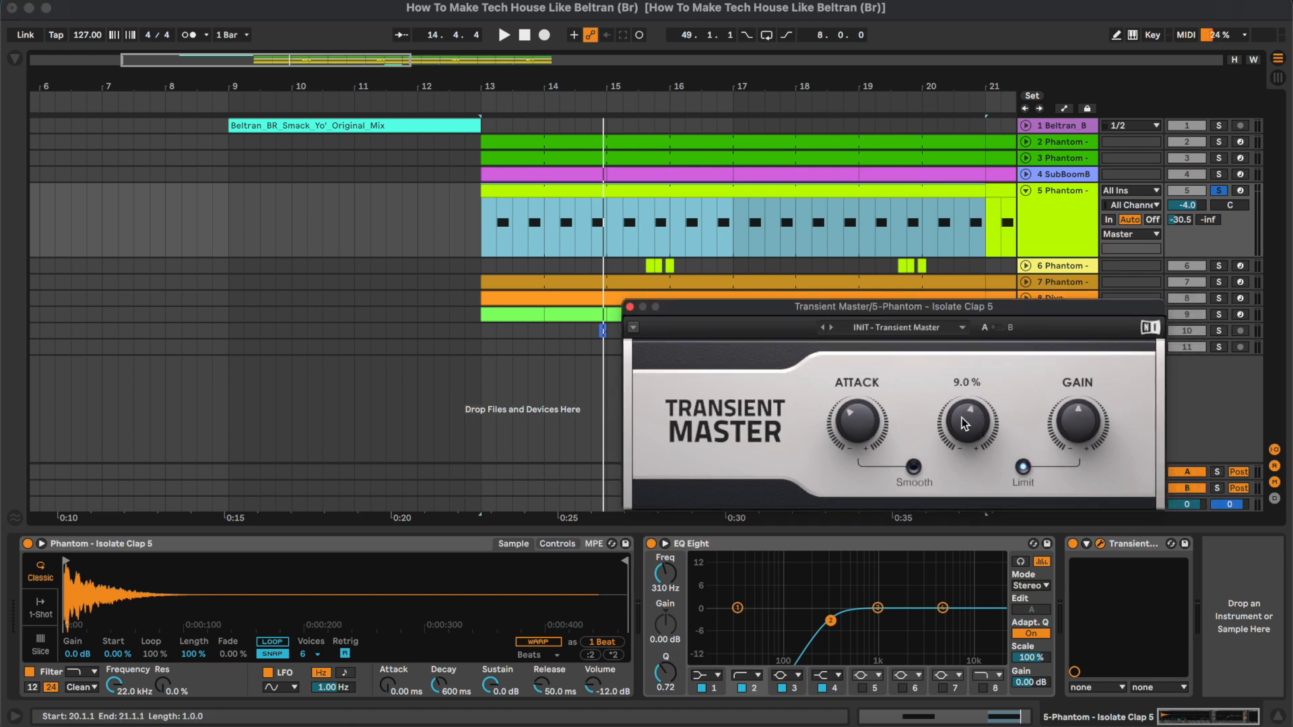
pyautogui.click(629, 307)
# - Review the Drums Room reverb return, and play the clap from bar 15 with its reverb send at -inf and at -30.5
pyautogui.click(1073, 227)
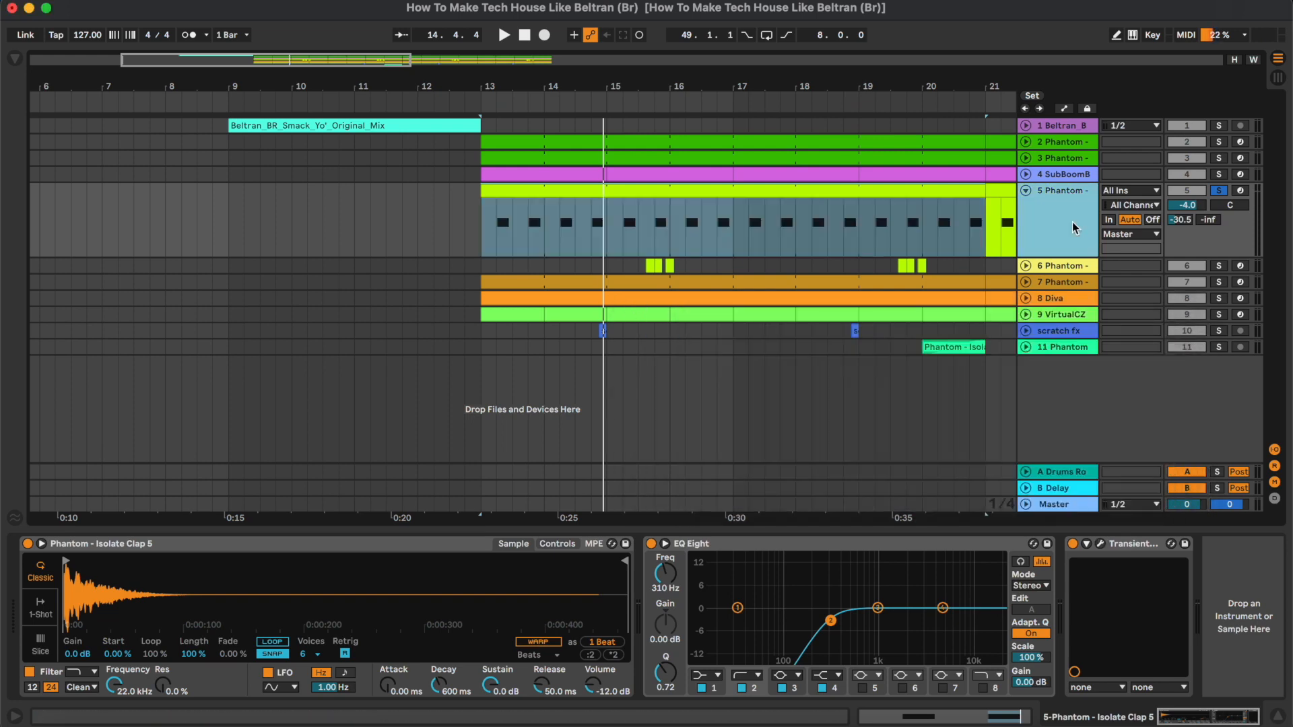
pyautogui.click(1084, 473)
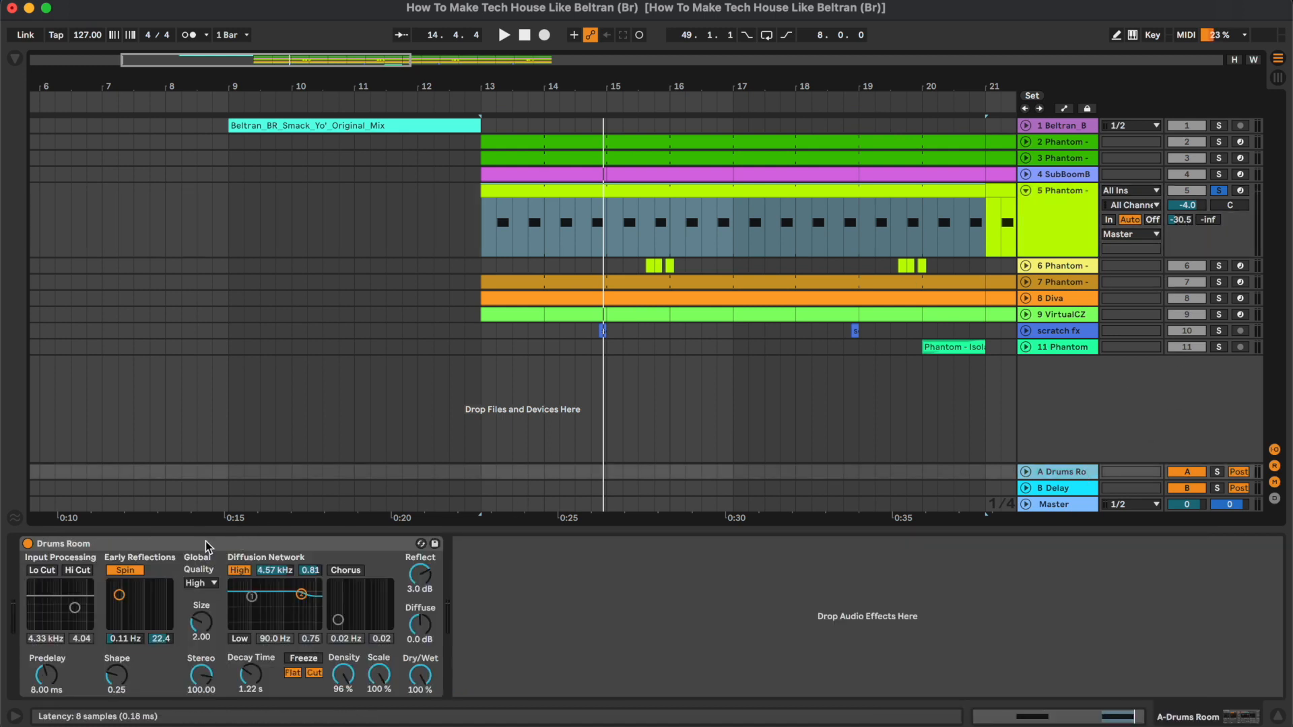
pyautogui.click(612, 215)
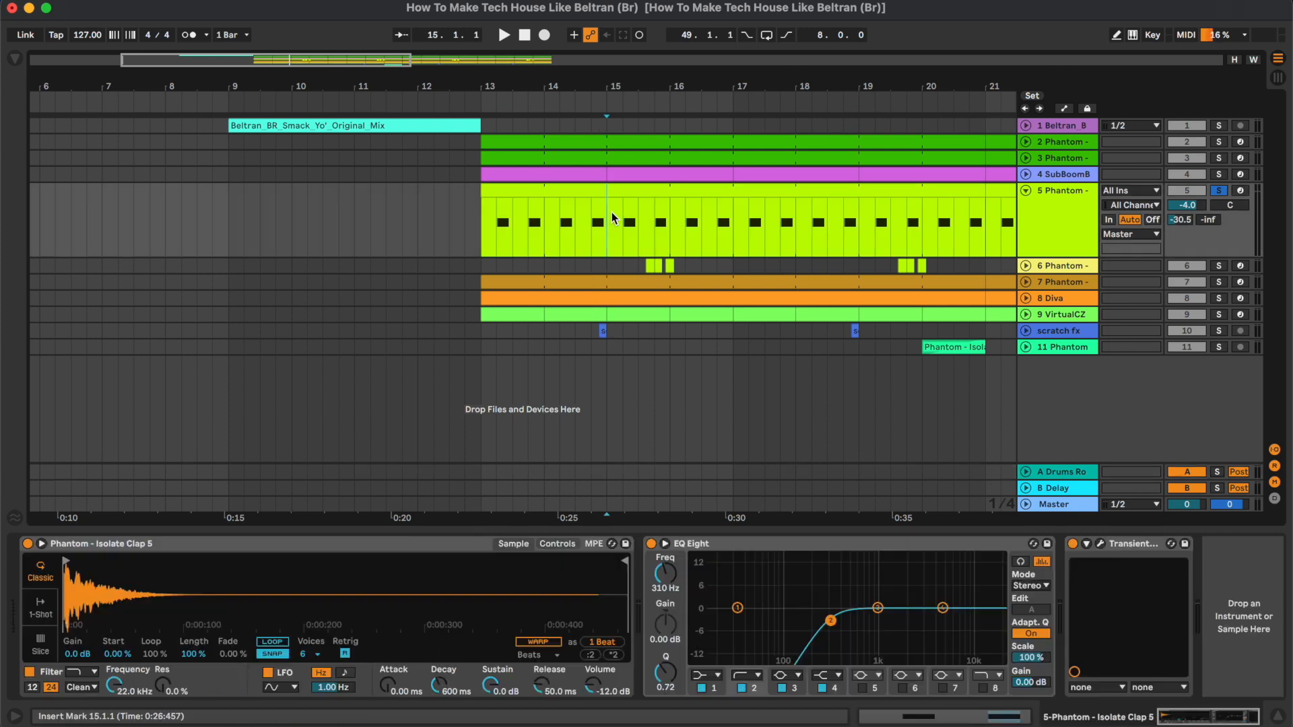
pyautogui.press('space')
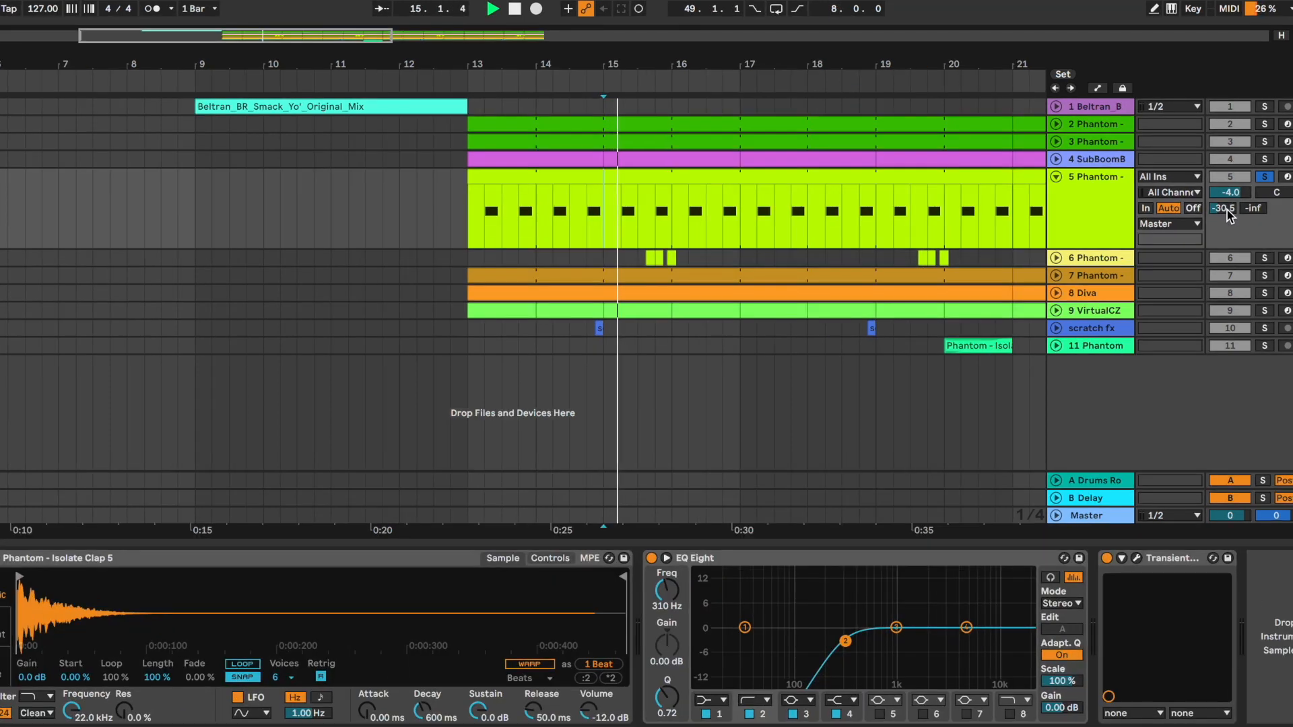
pyautogui.doubleClick(1183, 221)
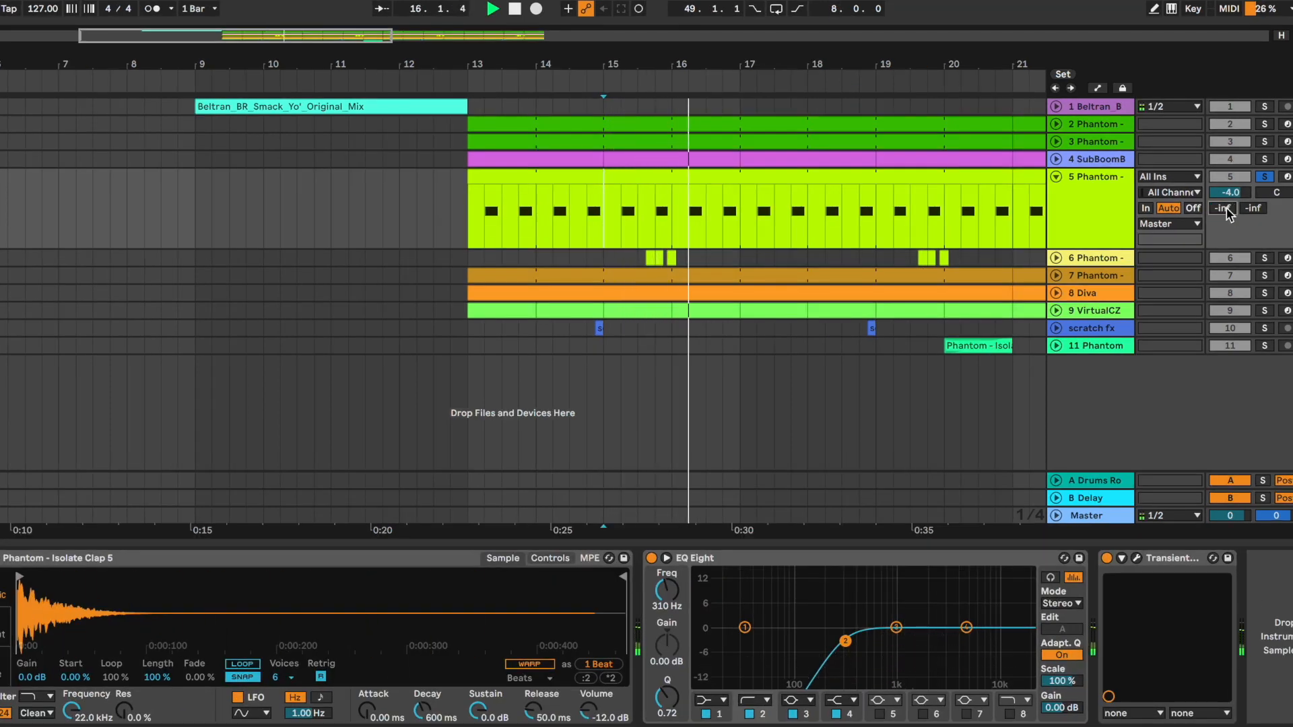
pyautogui.doubleClick(1227, 208)
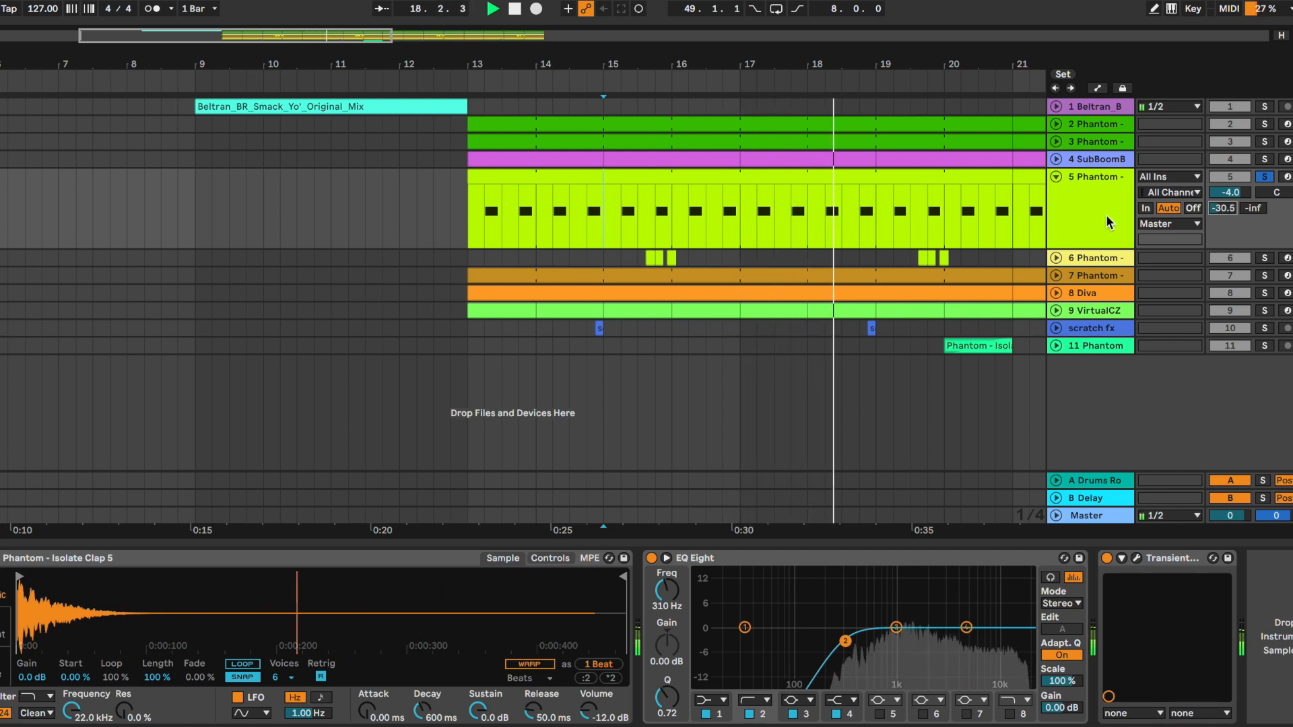
pyautogui.press('space')
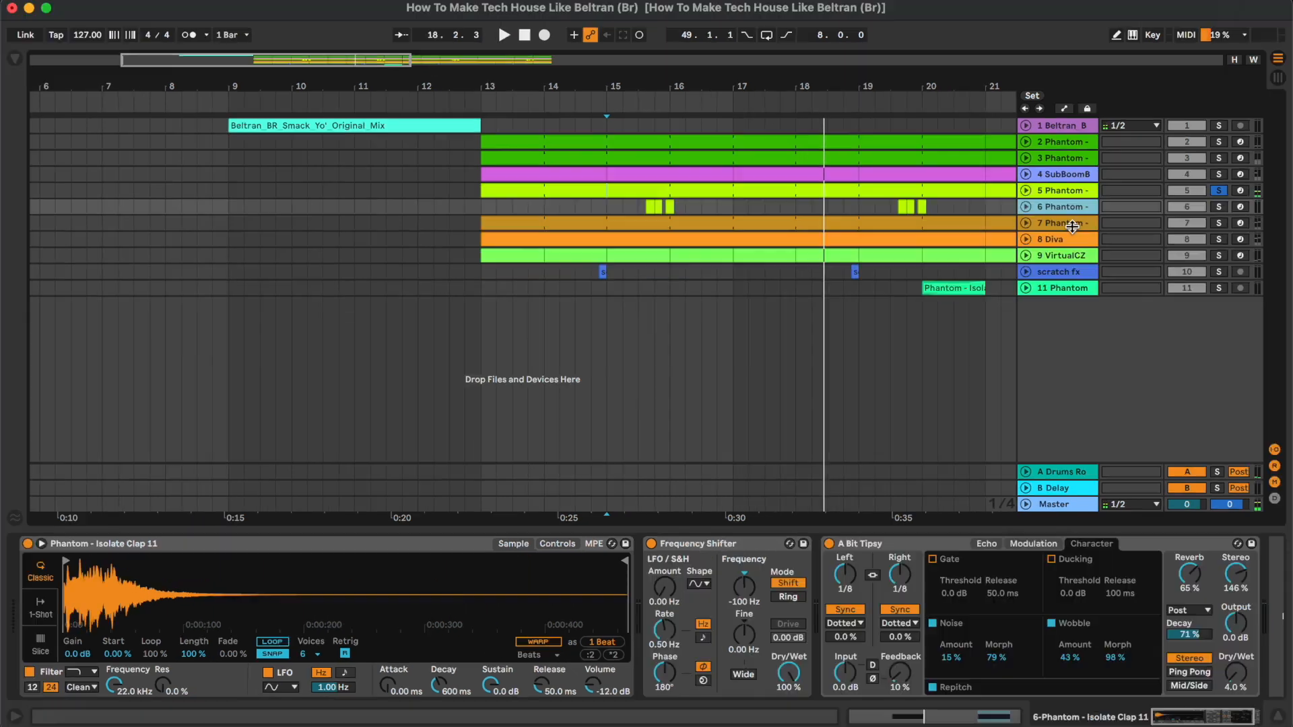
# - Unfold and solo the Isolate Clap 11 track, and play its clap fill from just before the clips in bar 15
pyautogui.press('u')
pyautogui.click(638, 228)
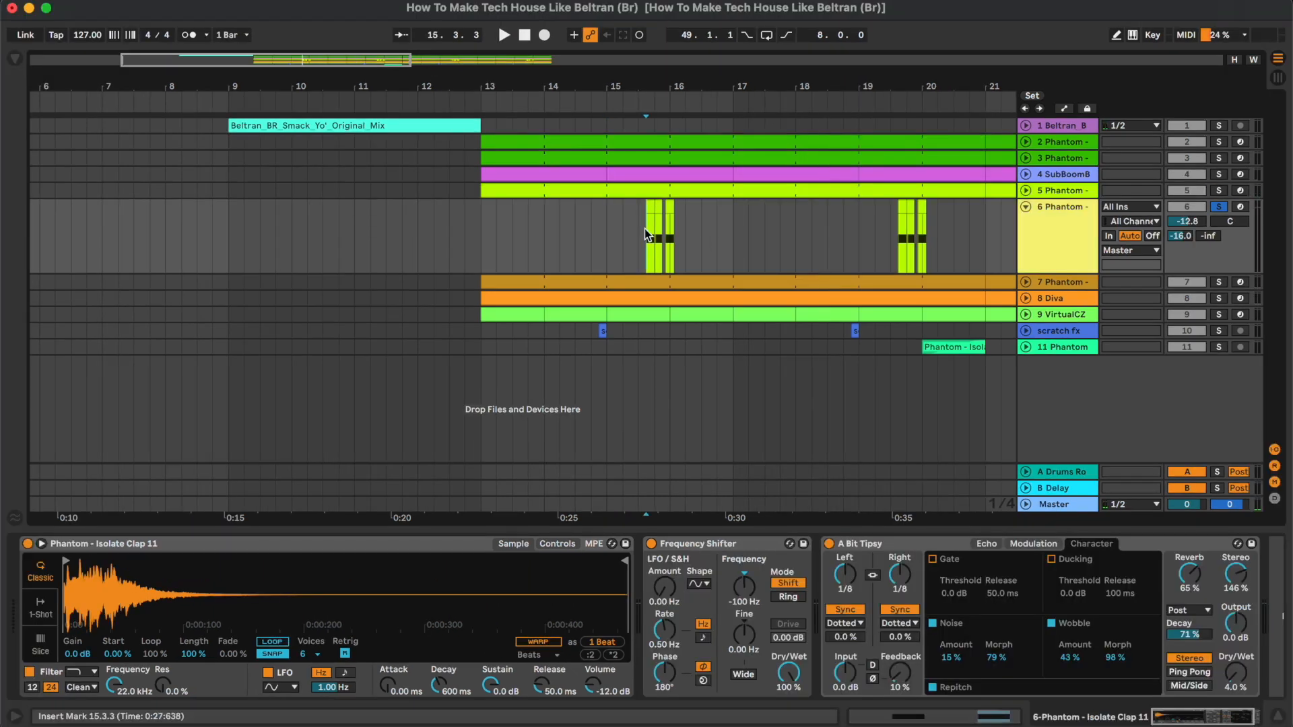
pyautogui.press('space')
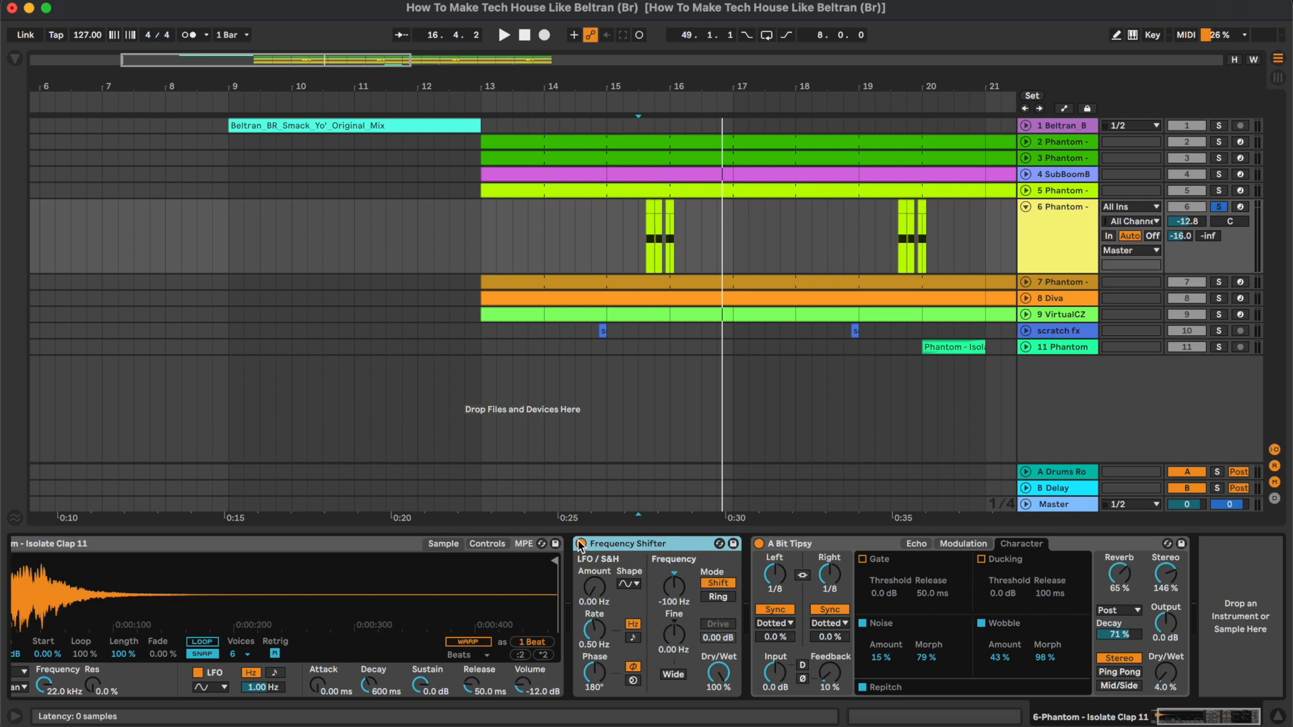
# - Replay the Isolate Clap 11 fill to check the Frequency Shifter's effect on the sound
pyautogui.press('space')
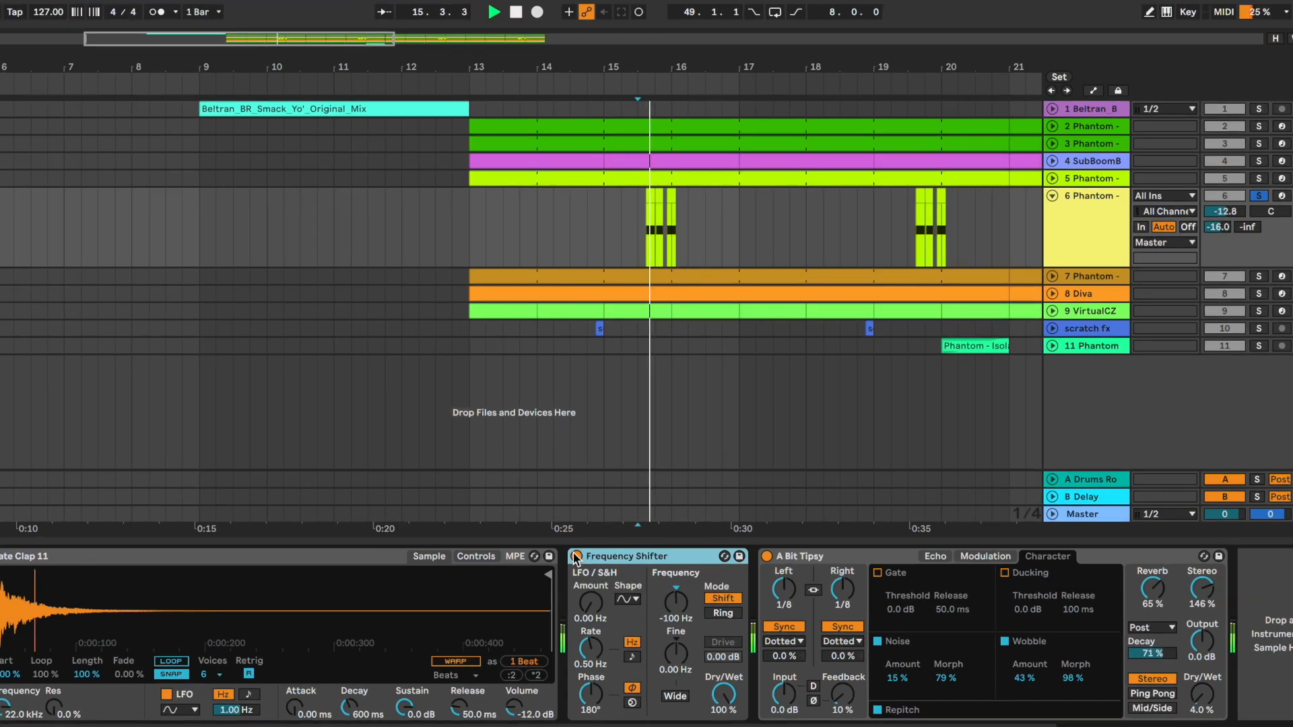
pyautogui.press('space')
pyautogui.press('space')
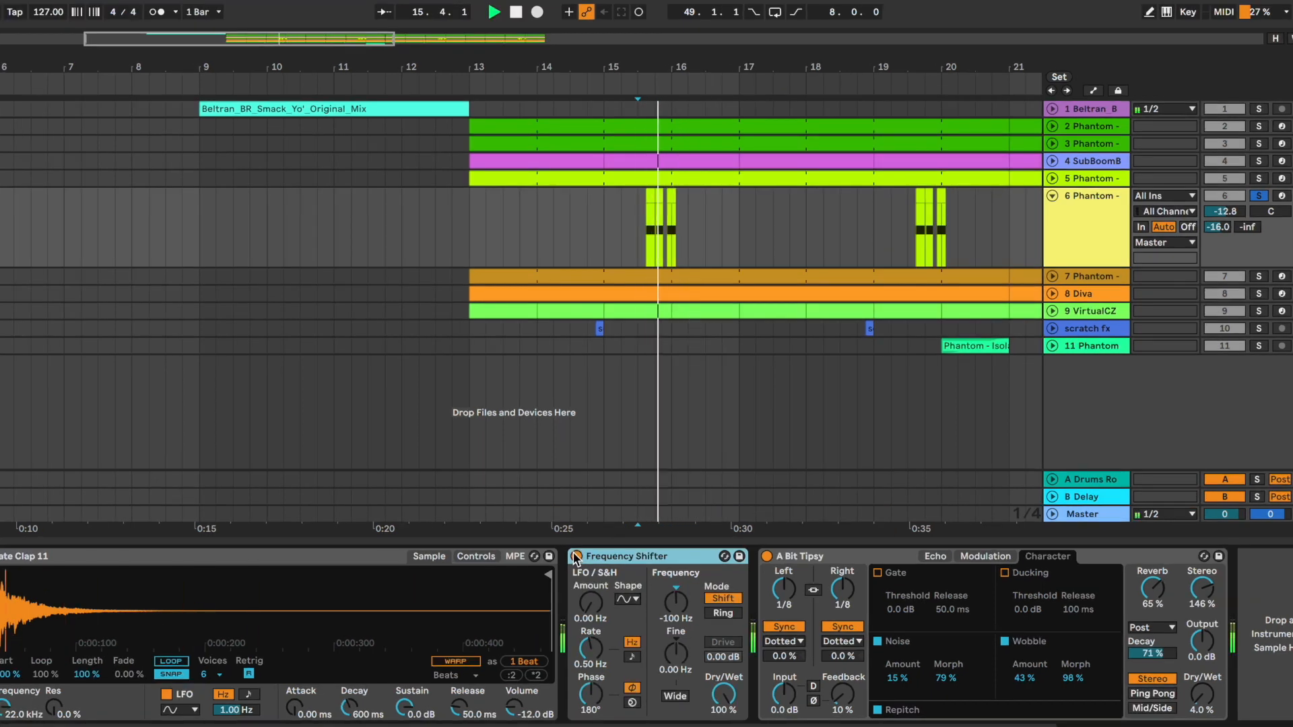
pyautogui.press('space')
# - Play the clap fill from bar 15.3 with the A Bit Tipsy echo off and back on to compare
pyautogui.click(854, 559)
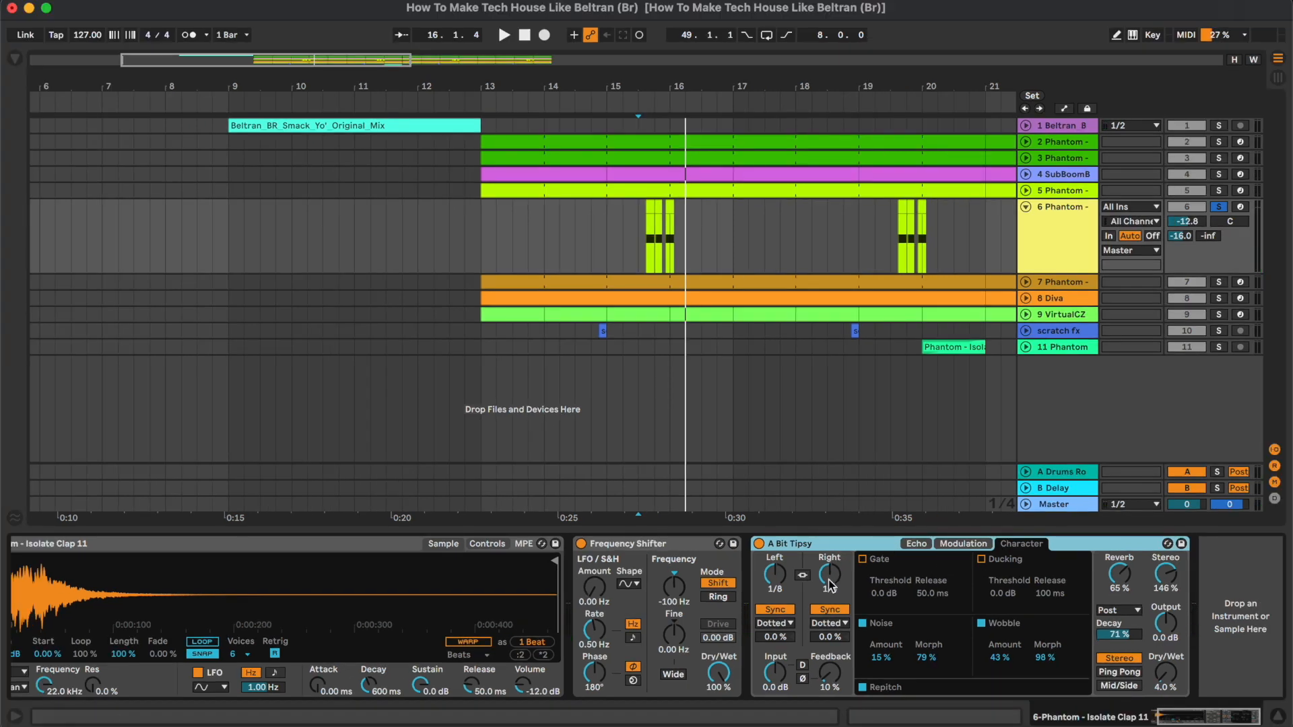
pyautogui.click(640, 233)
pyautogui.scroll(5, 641, 232)
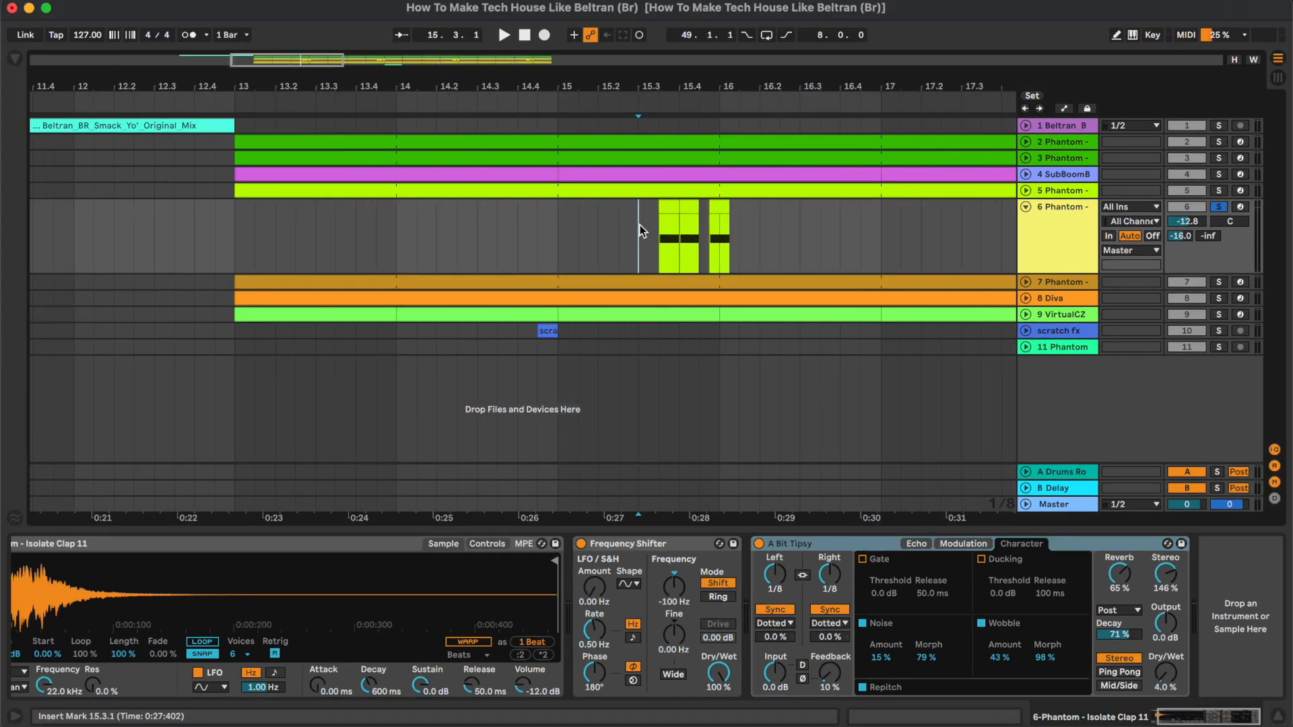
pyautogui.hscroll(3, 641, 232)
pyautogui.press('space')
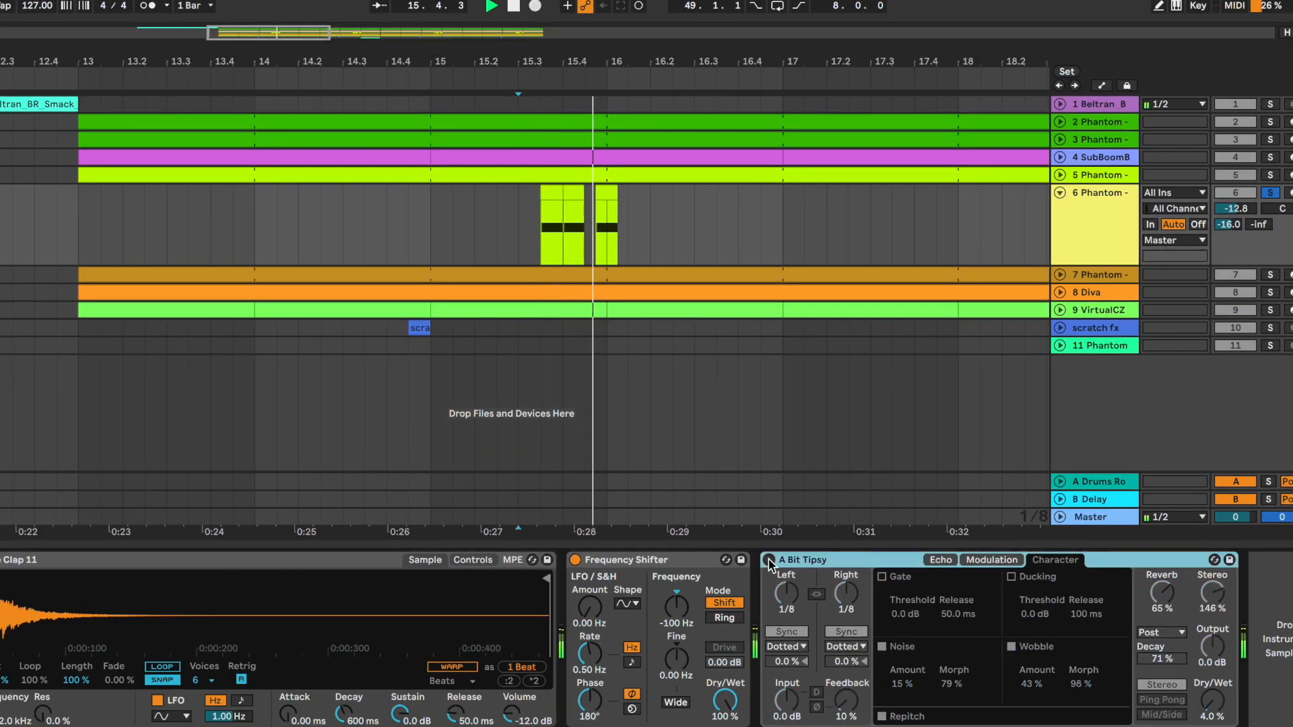
pyautogui.press('space')
pyautogui.press('space')
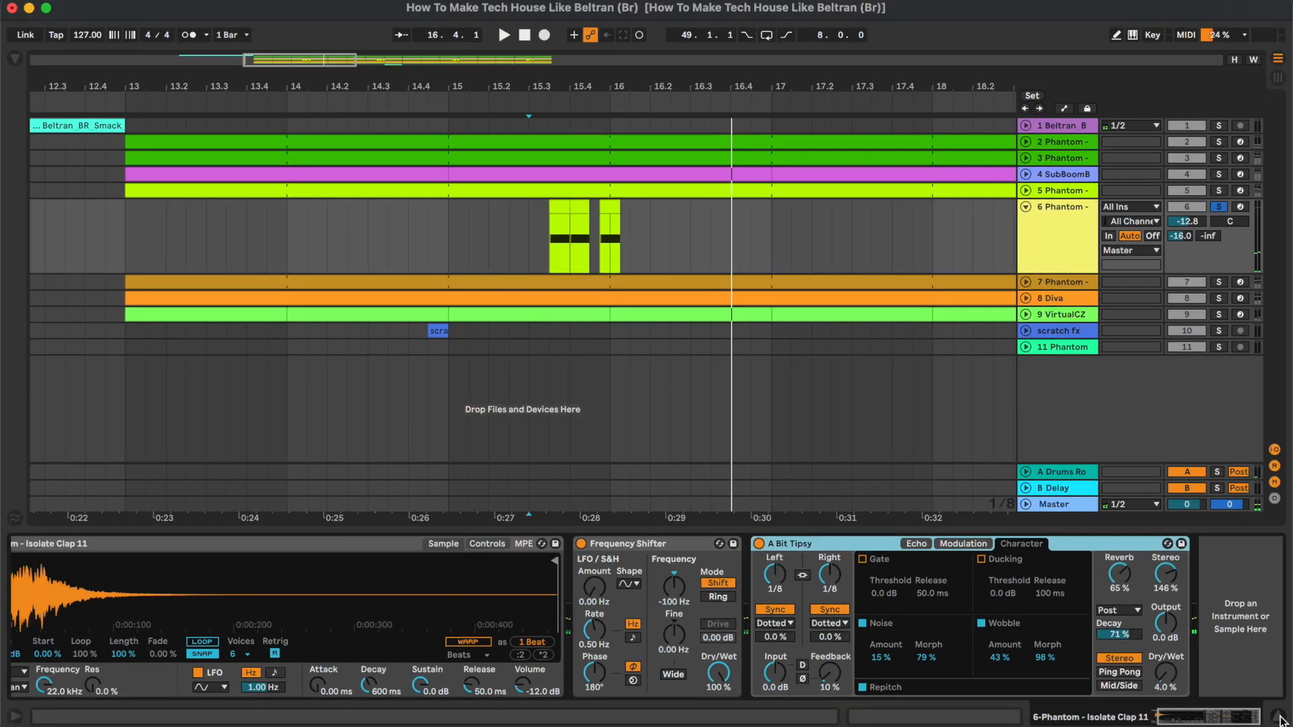
# - Fold the clap track, unfold and solo the Isolate Open Hihat 14 track, and play its clips from bar 13
pyautogui.click(1278, 718)
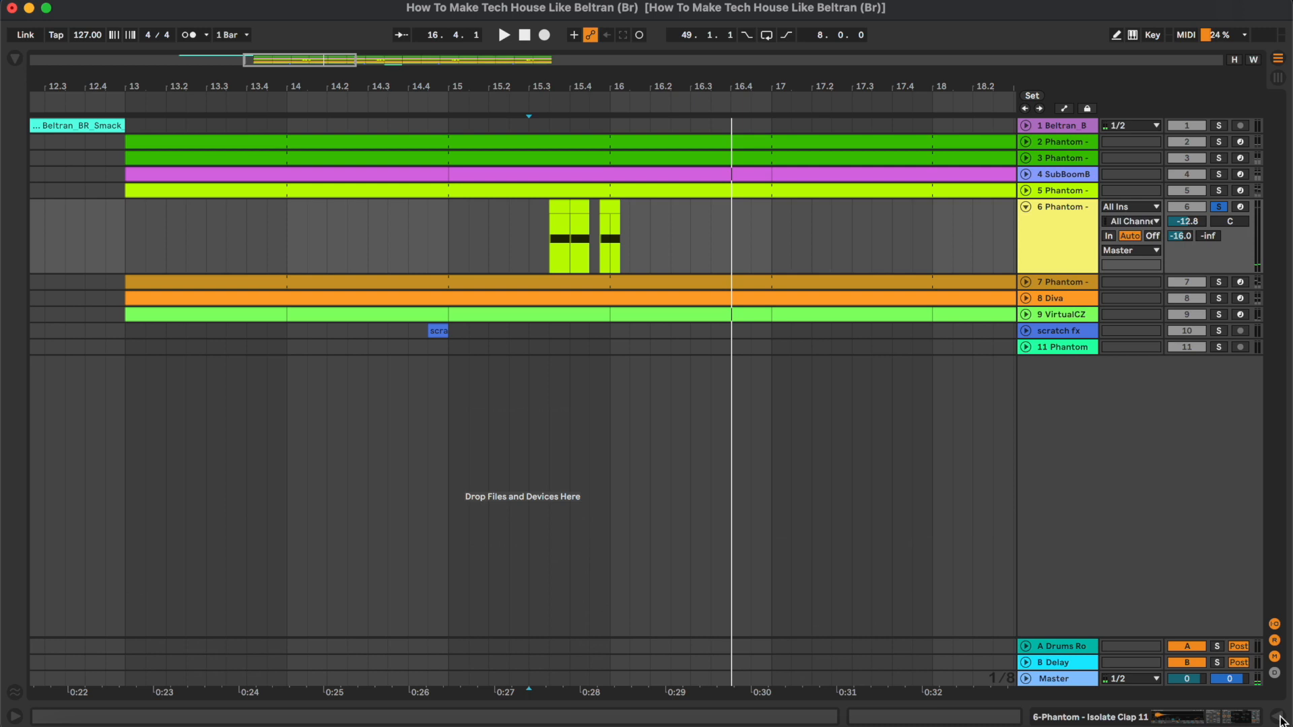
pyautogui.click(1026, 207)
pyautogui.click(1025, 223)
pyautogui.click(1073, 239)
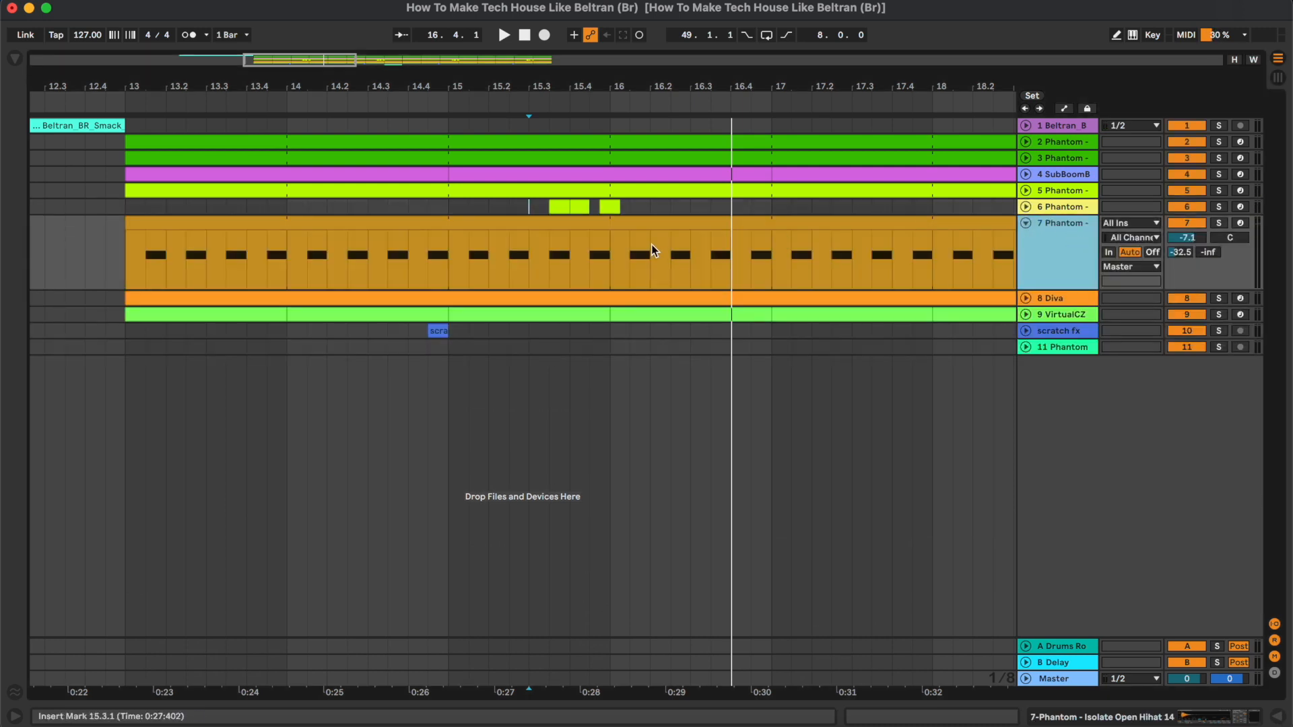
pyautogui.click(650, 225)
pyautogui.press('s')
pyautogui.press('space')
pyautogui.press('-')
pyautogui.press('-')
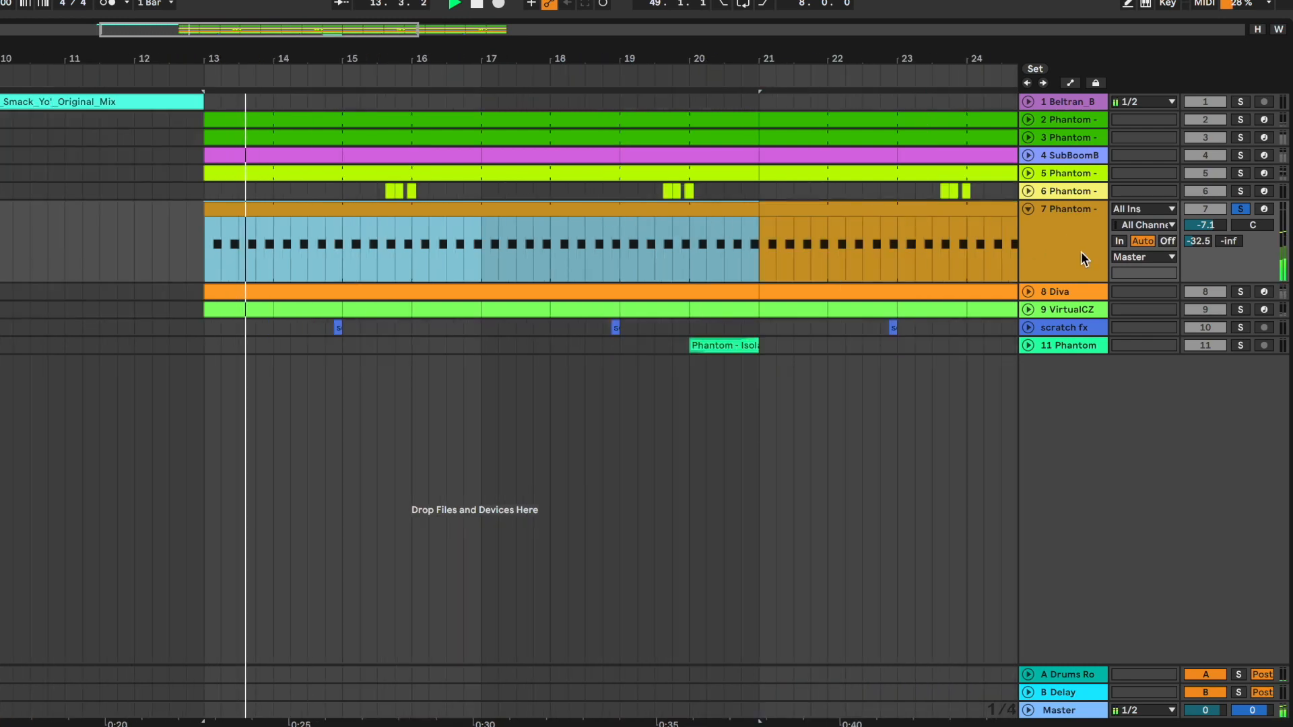
# - Show the Isolate Open Hihat 14 device chain and inspect the attack and sustain settings in Transient Master
pyautogui.doubleClick(1065, 224)
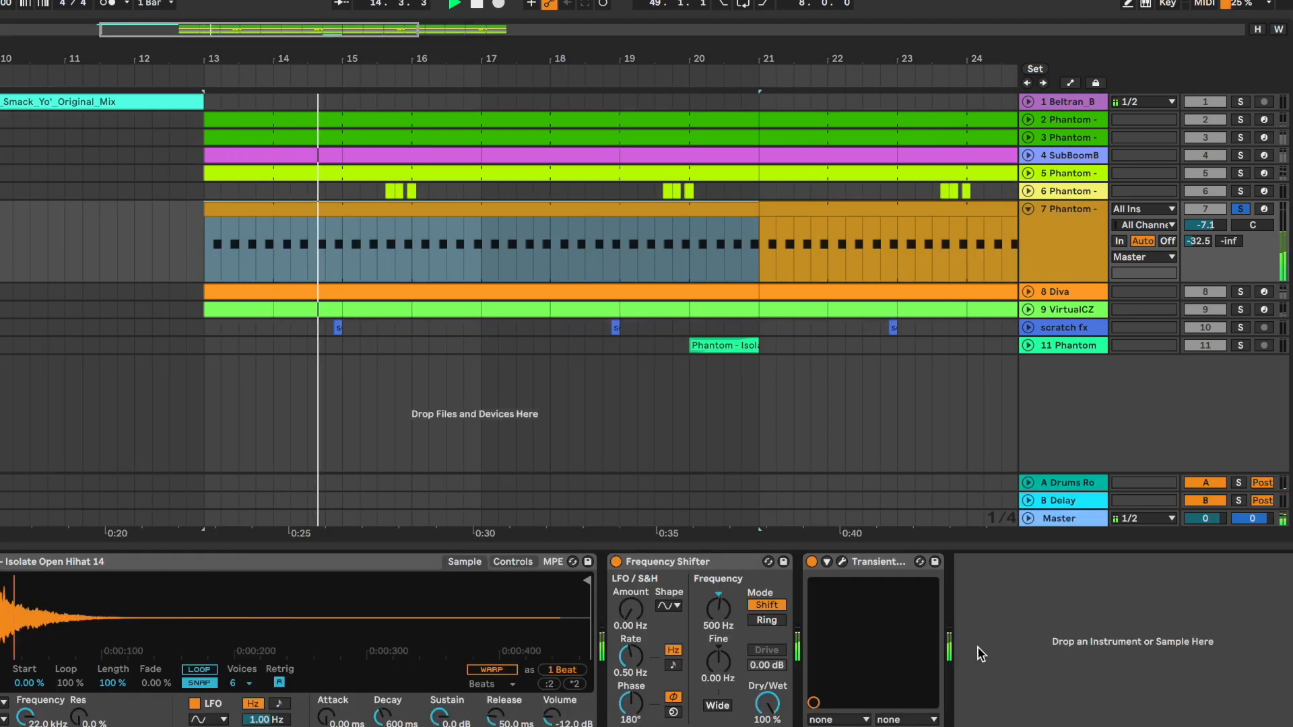
pyautogui.click(842, 561)
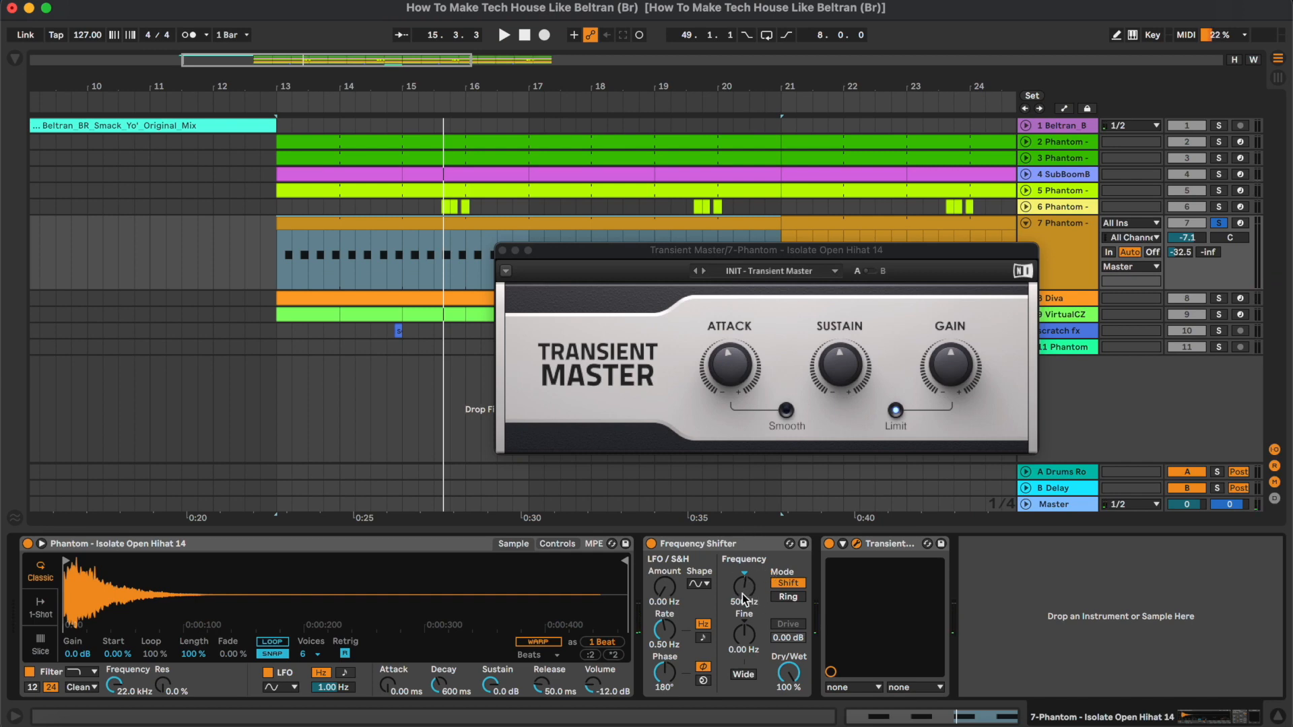
pyautogui.moveTo(730, 377)
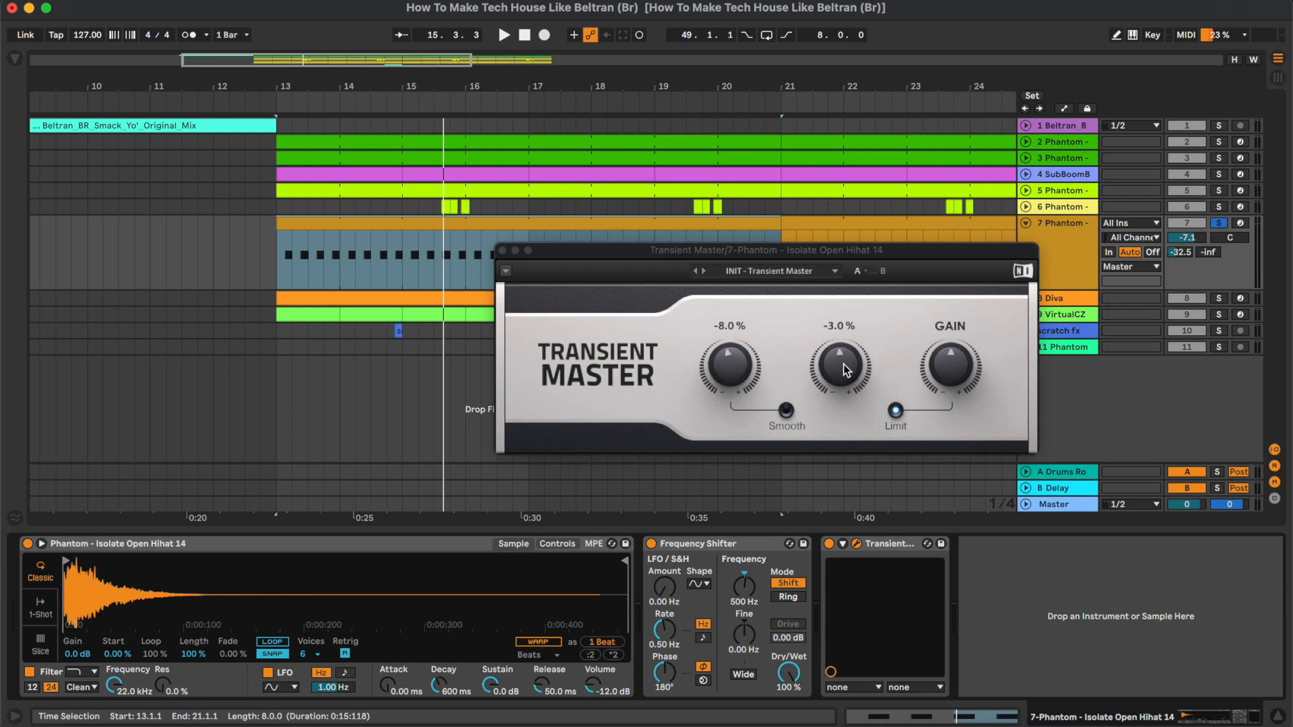
# - Replay the open hi-hat from bar 13 to compare the sound with its Frequency Shifter off and back on, closing the Transient Master window
pyautogui.press('space')
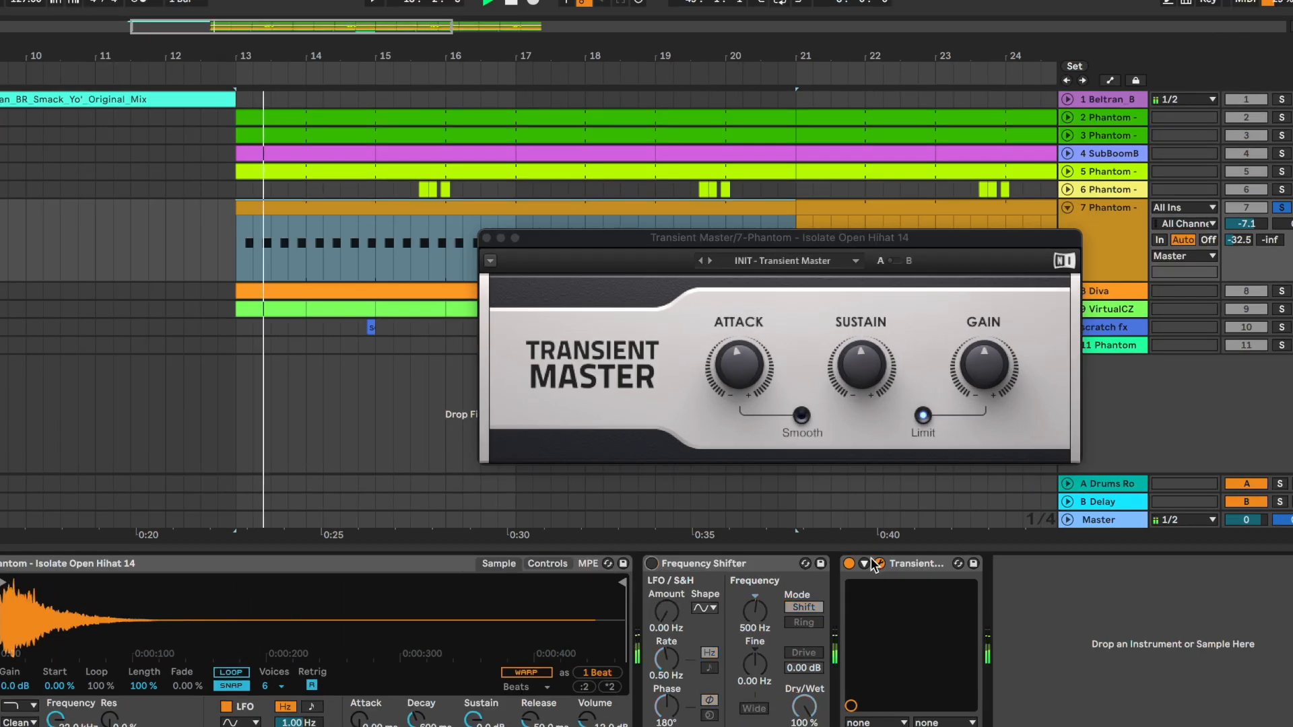
pyautogui.click(878, 565)
pyautogui.click(849, 564)
pyautogui.click(651, 564)
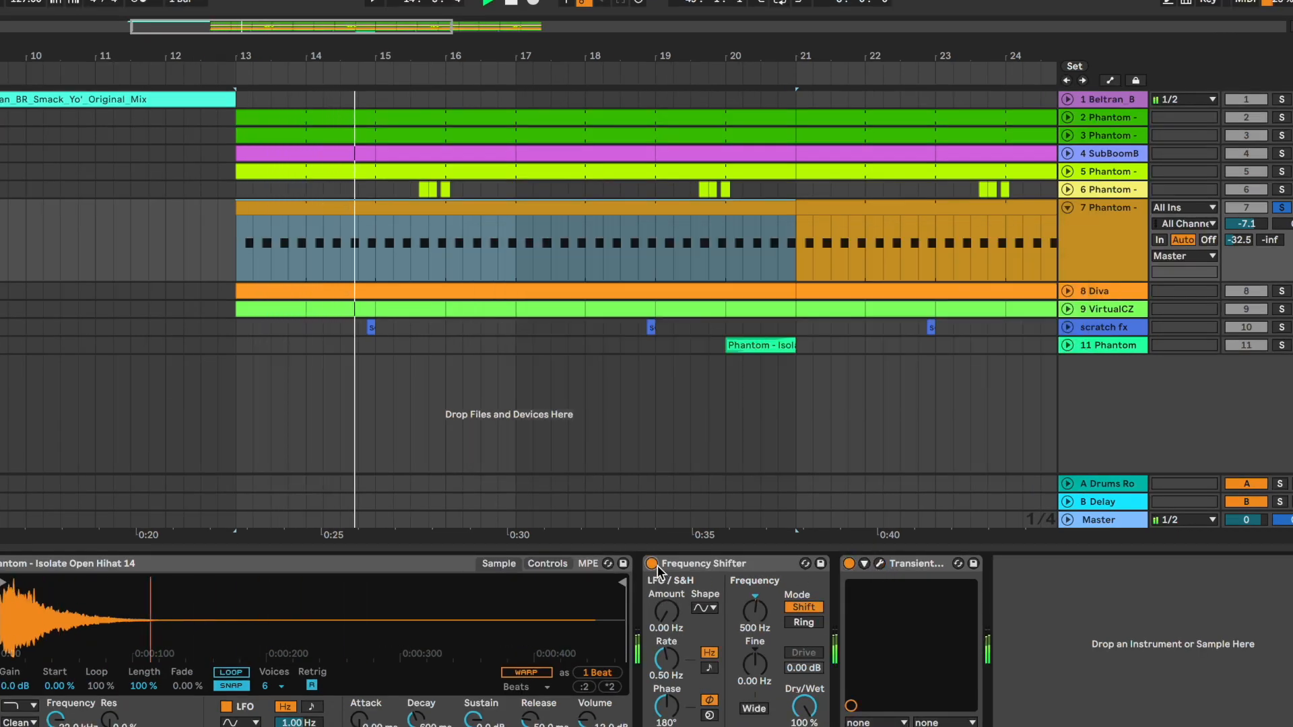
# - Fold the open hi-hat track, unfold and solo the Diva track, and open and play its MIDI clip
pyautogui.click(1067, 208)
pyautogui.press('space')
pyautogui.click(1067, 225)
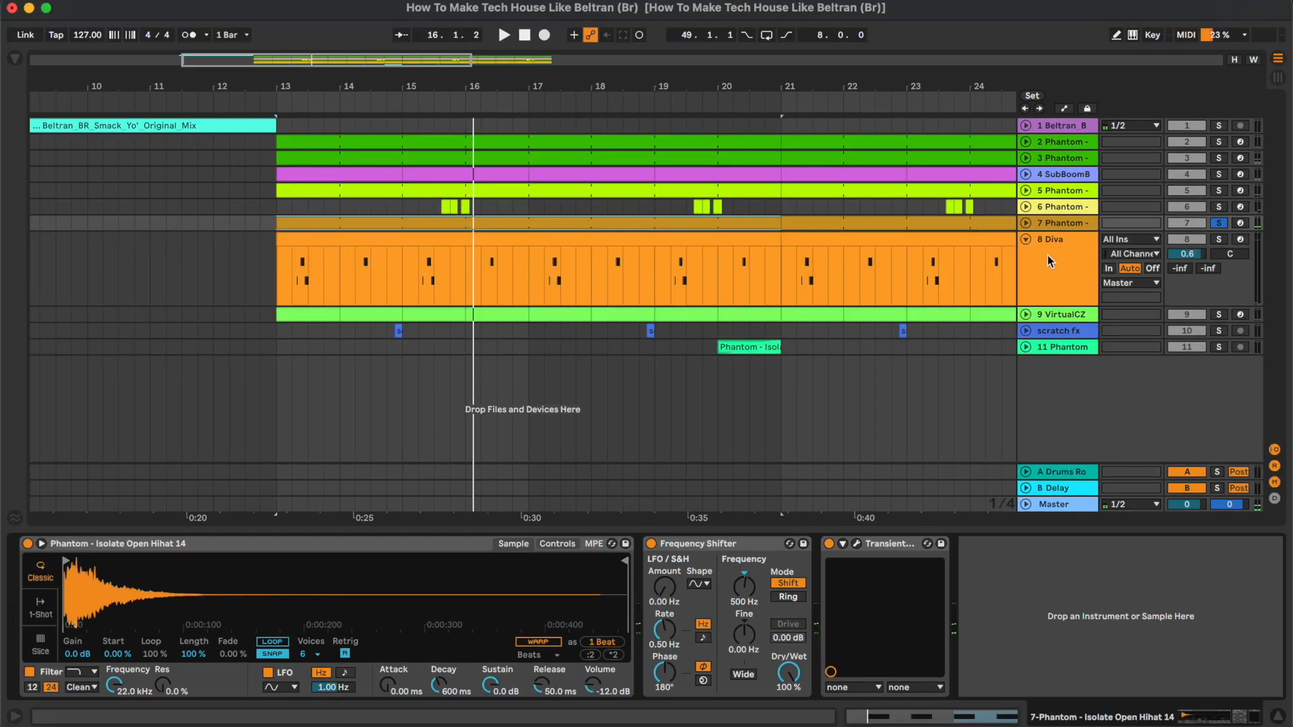
pyautogui.click(1085, 241)
pyautogui.press('s')
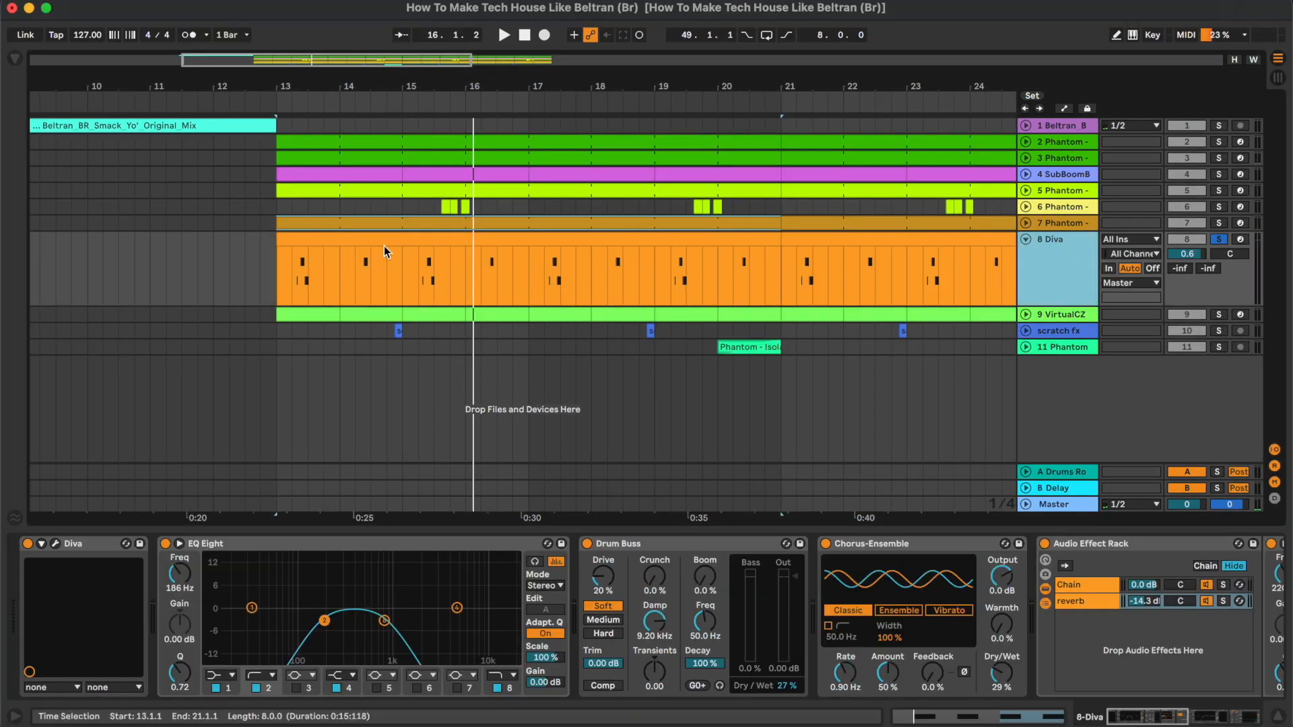
pyautogui.doubleClick(353, 240)
pyautogui.press('space')
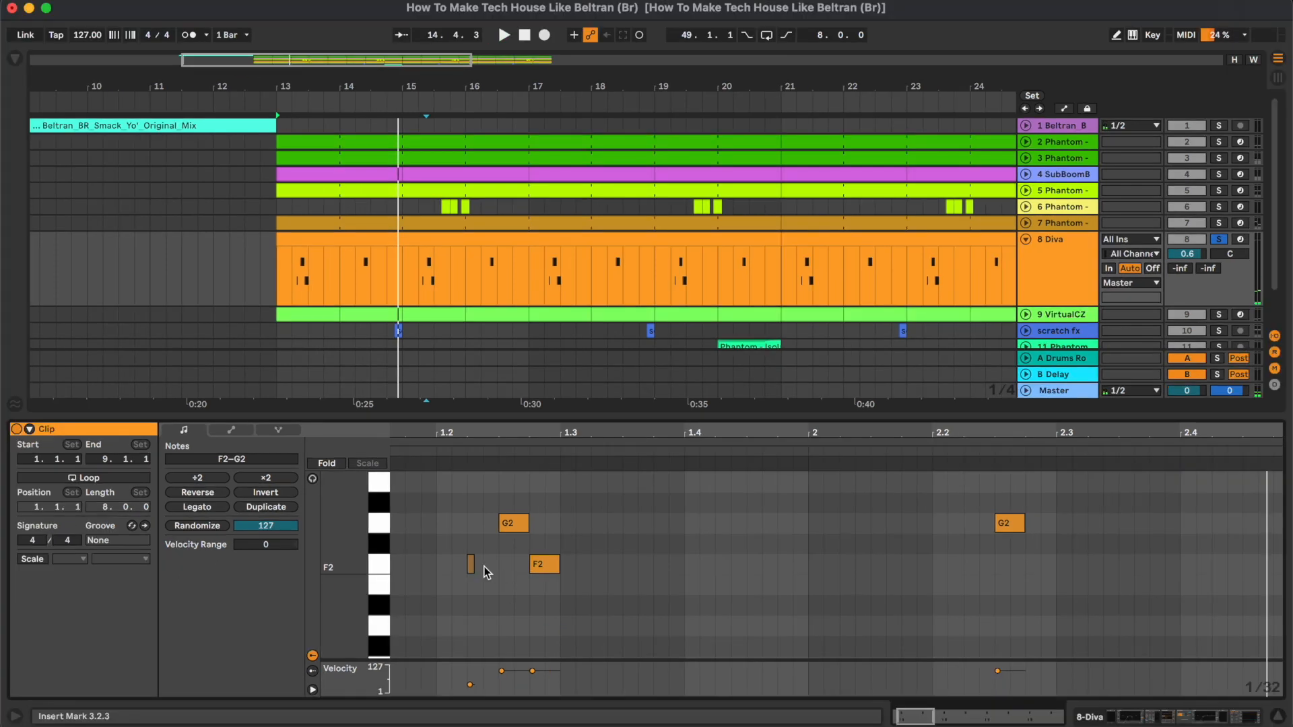
# - Examine the short low-velocity F2 note at 1.2.2 in the Diva clip, and play the part from 13.2.2
pyautogui.press('space')
pyautogui.click(464, 587)
pyautogui.click(469, 565)
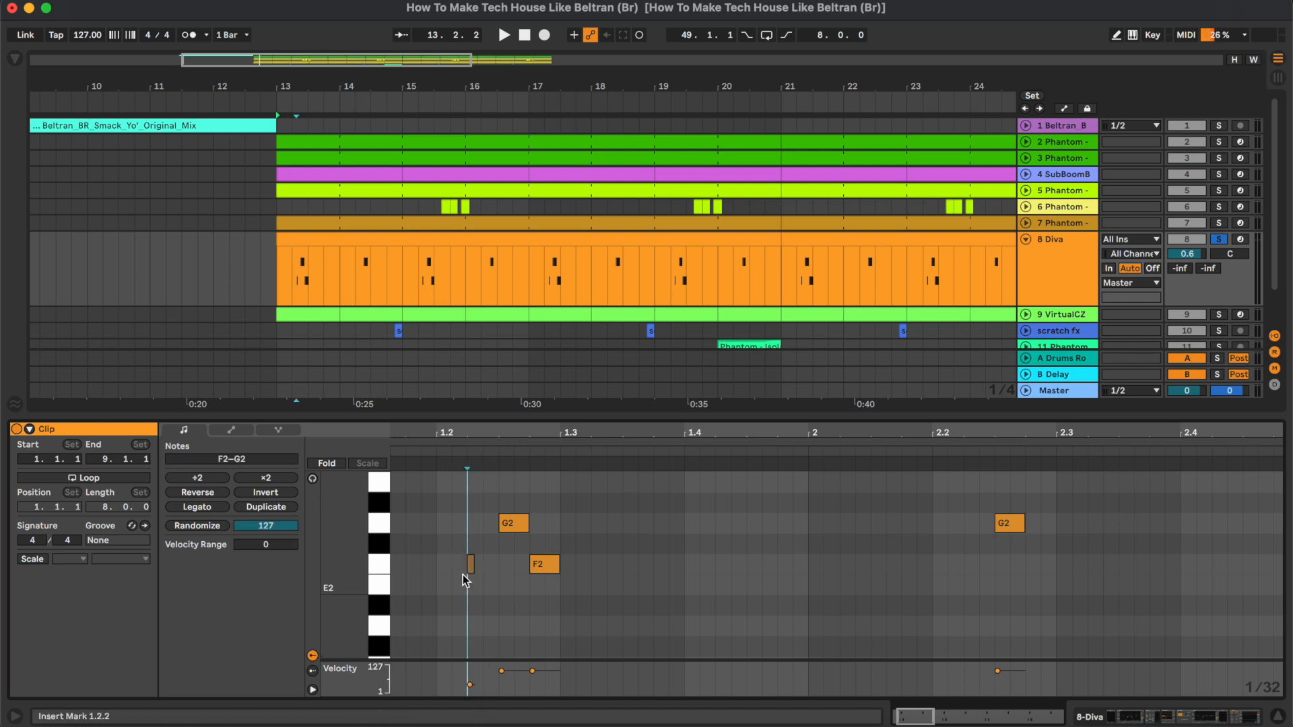
pyautogui.click(469, 524)
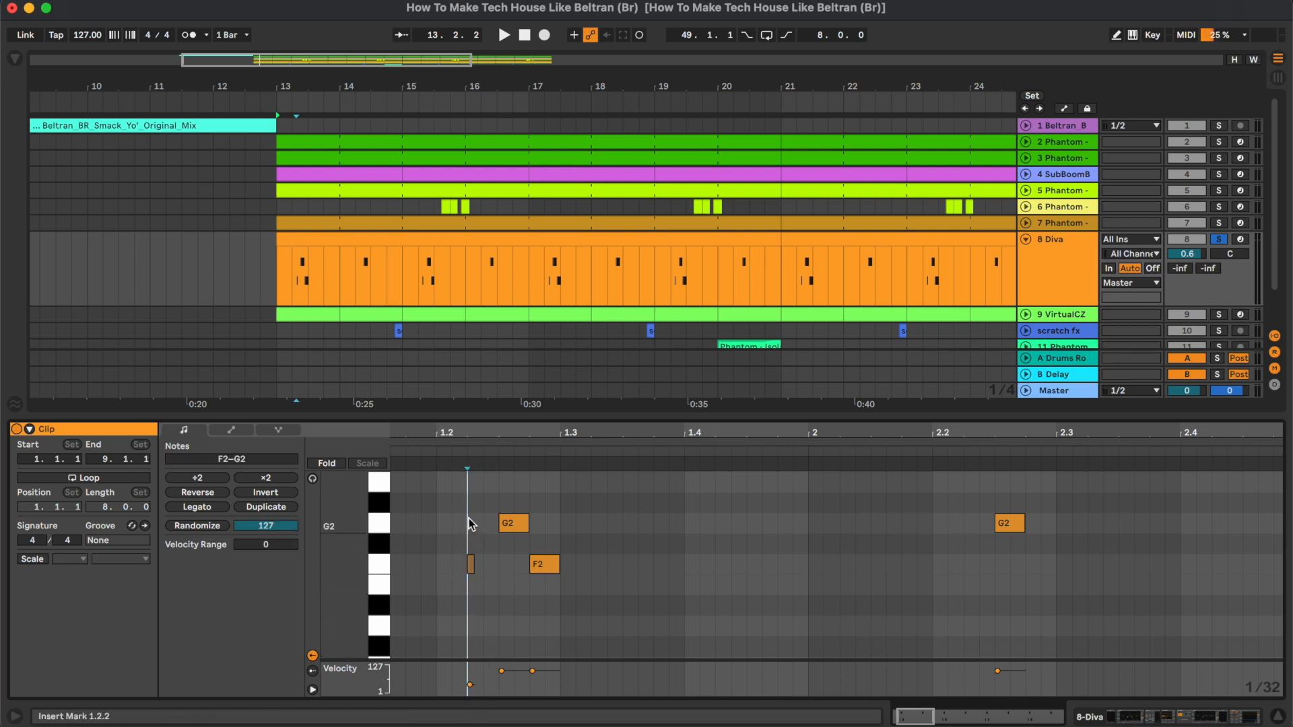
pyautogui.click(292, 281)
pyautogui.press('space')
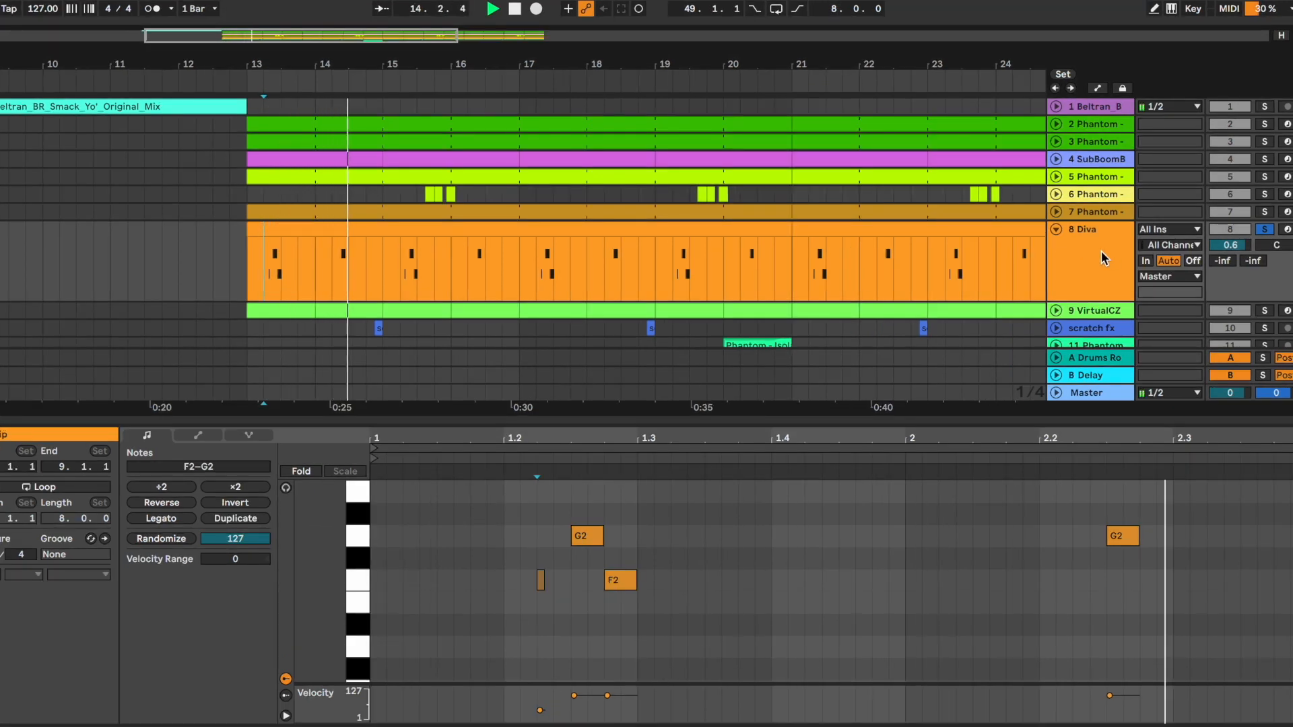
pyautogui.press('space')
# - Review the Diva synth's TUC Wallower patch and the 1 BASS preset folder, and close the plug-in window
pyautogui.moveTo(491, 571); pyautogui.dragTo(566, 590)
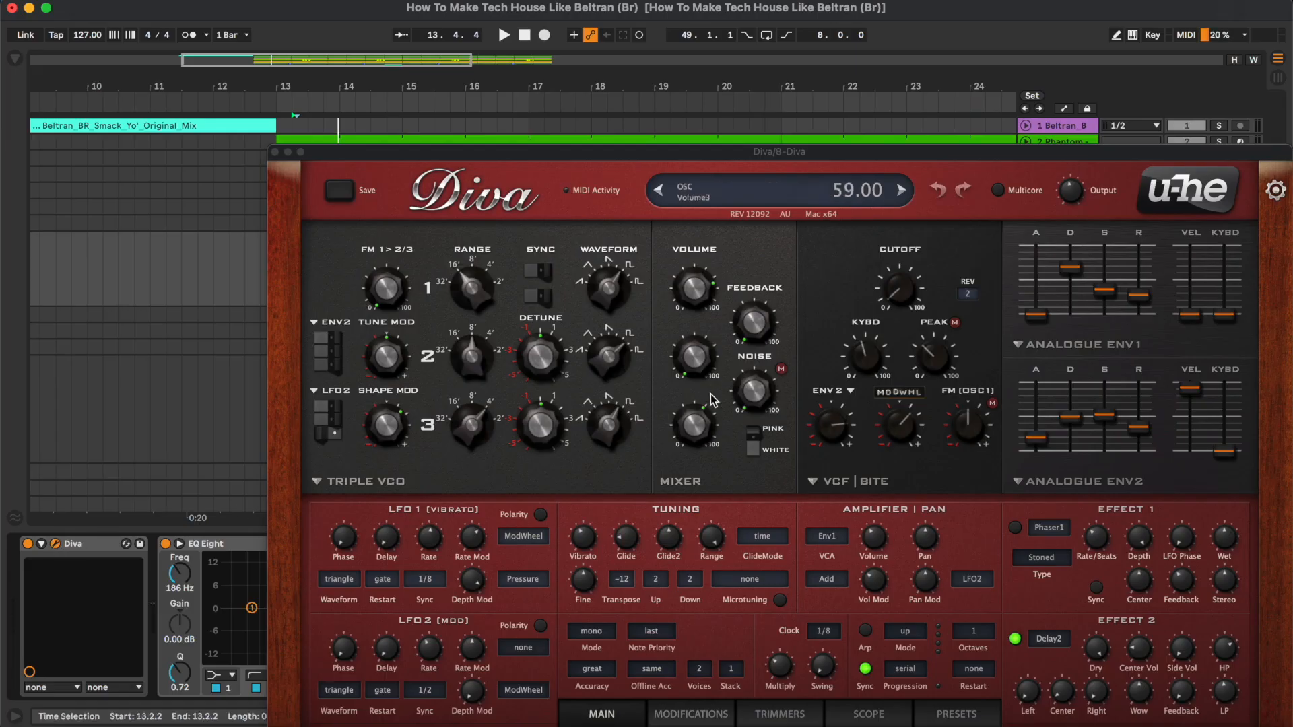
pyautogui.click(954, 712)
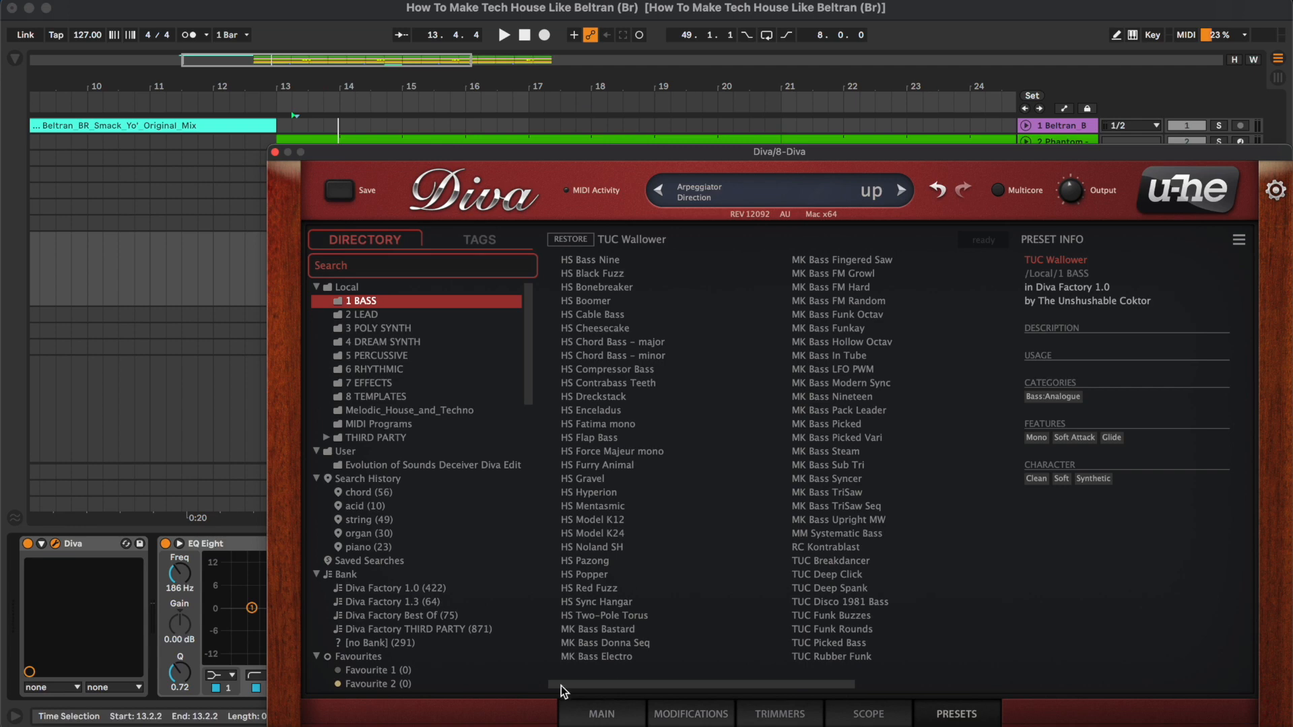
pyautogui.click(591, 714)
pyautogui.moveTo(851, 150); pyautogui.dragTo(830, 121)
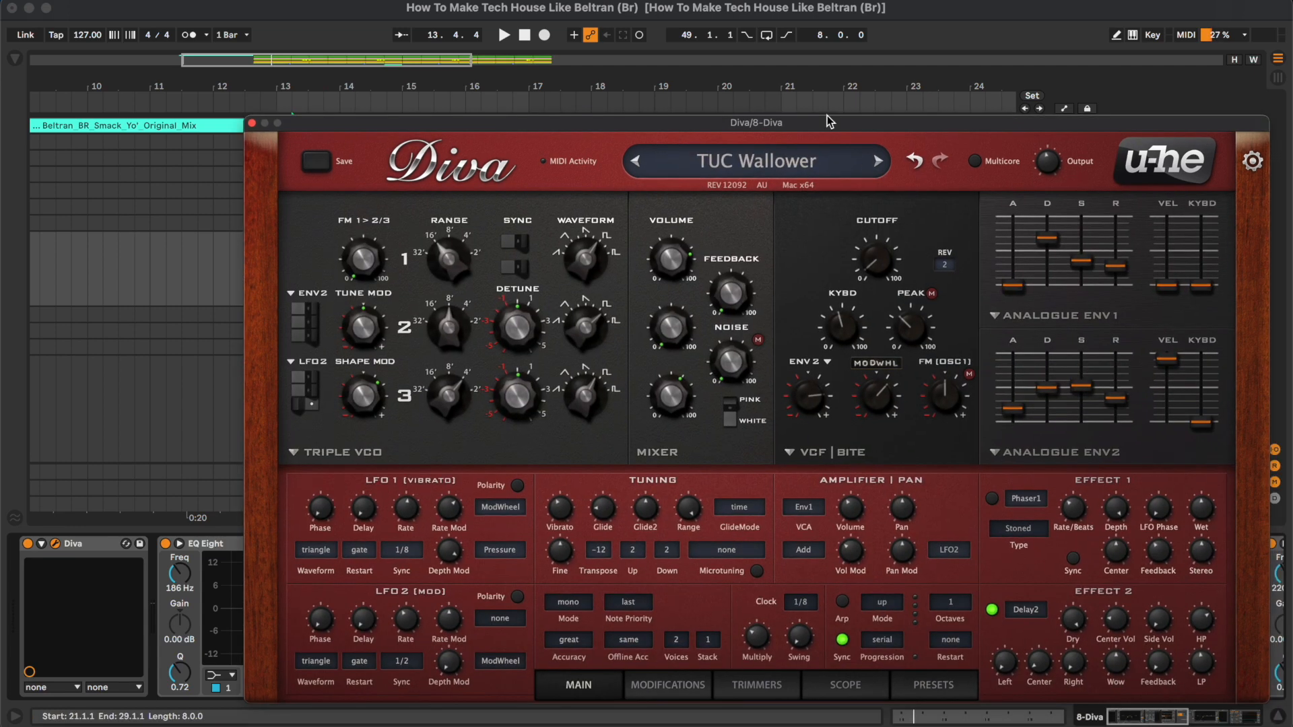
pyautogui.click(252, 122)
# - Play the Diva part with its first EQ Eight switched off and back on to compare
pyautogui.click(355, 542)
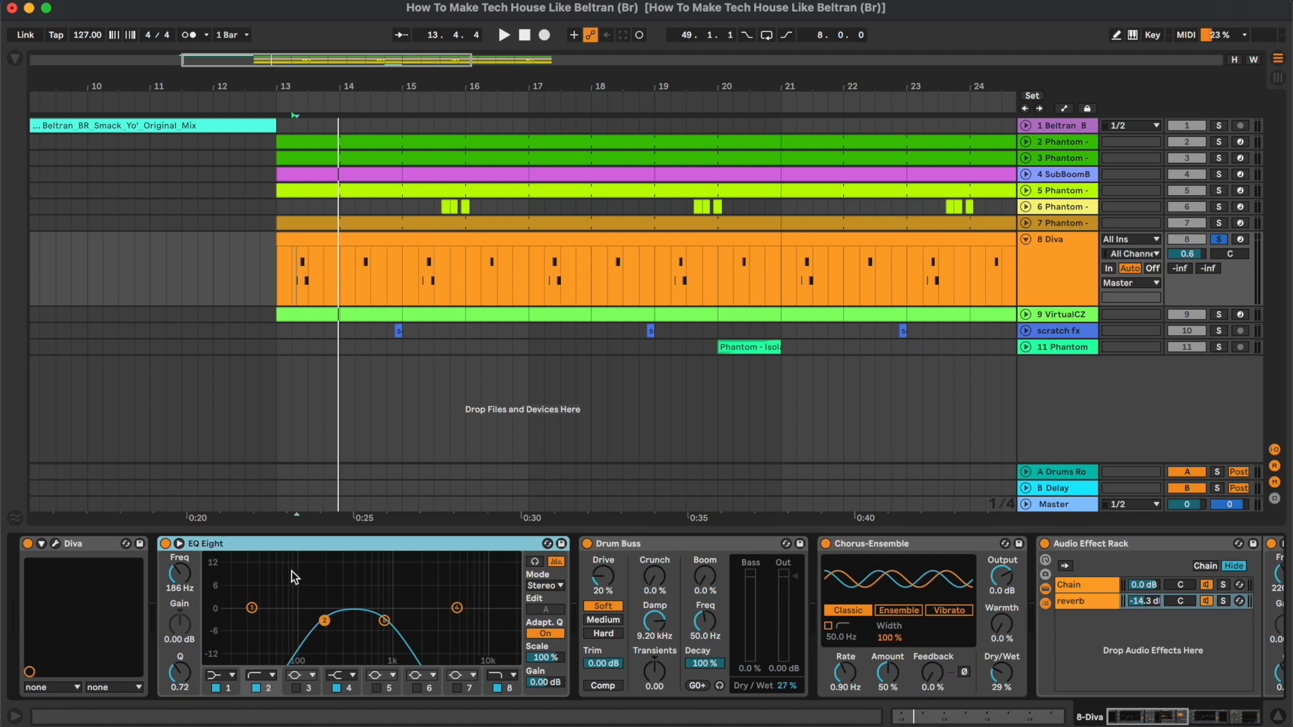
pyautogui.press('space')
pyautogui.click(165, 544)
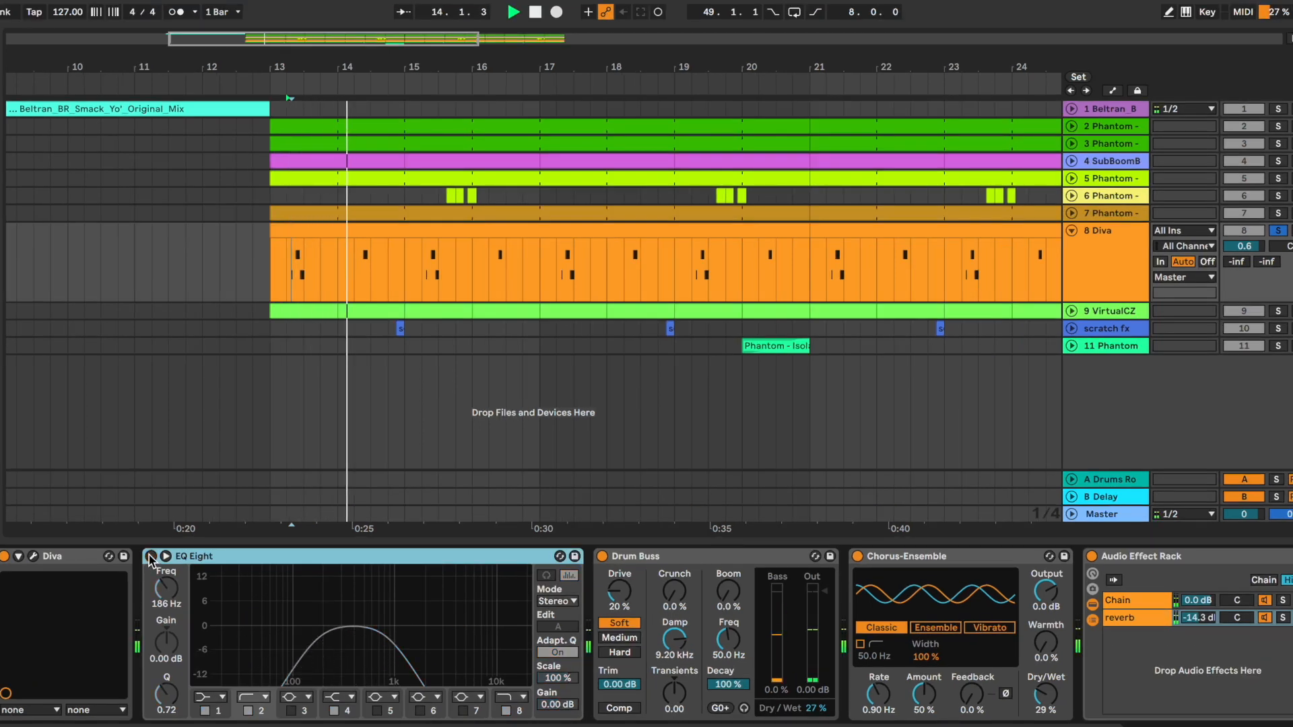
pyautogui.click(150, 556)
# - Select Drum Buss and Chorus-Ensemble together on the Diva track and replay the part to check their effect
pyautogui.hscroll(2, 660, 565)
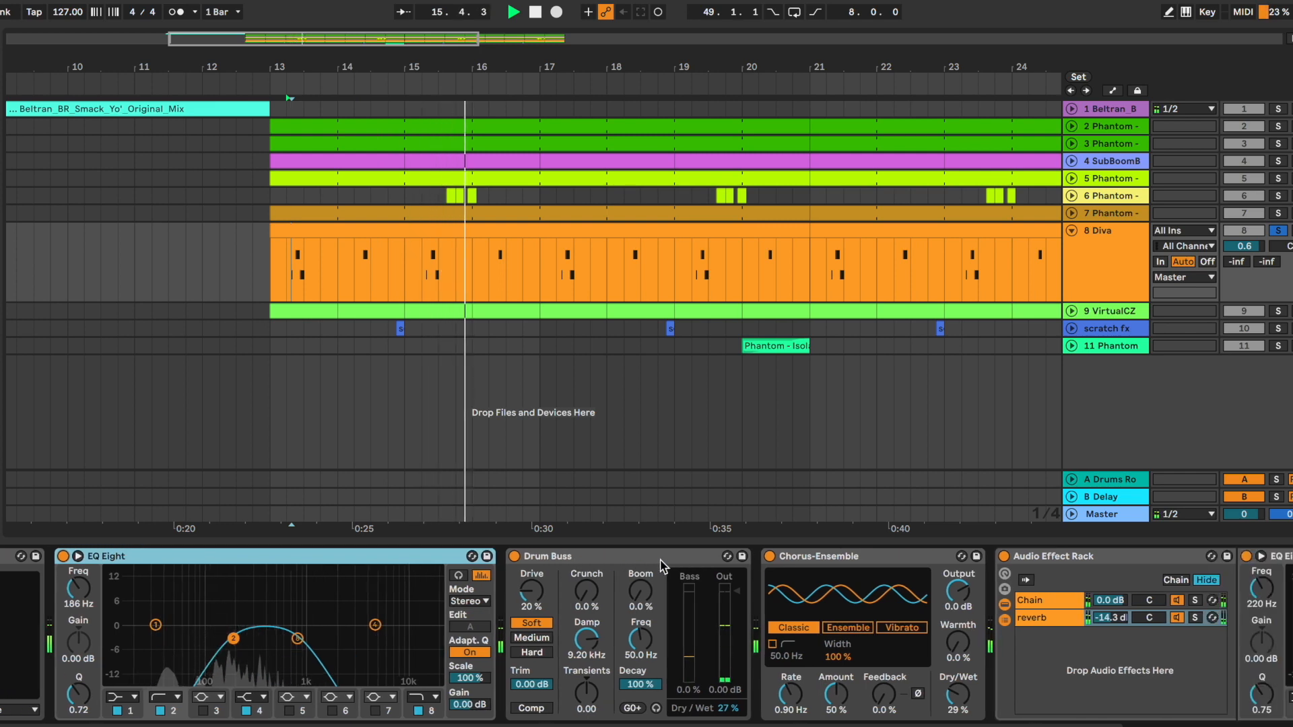
pyautogui.hscroll(3, 694, 564)
pyautogui.click(657, 543)
pyautogui.click(463, 545)
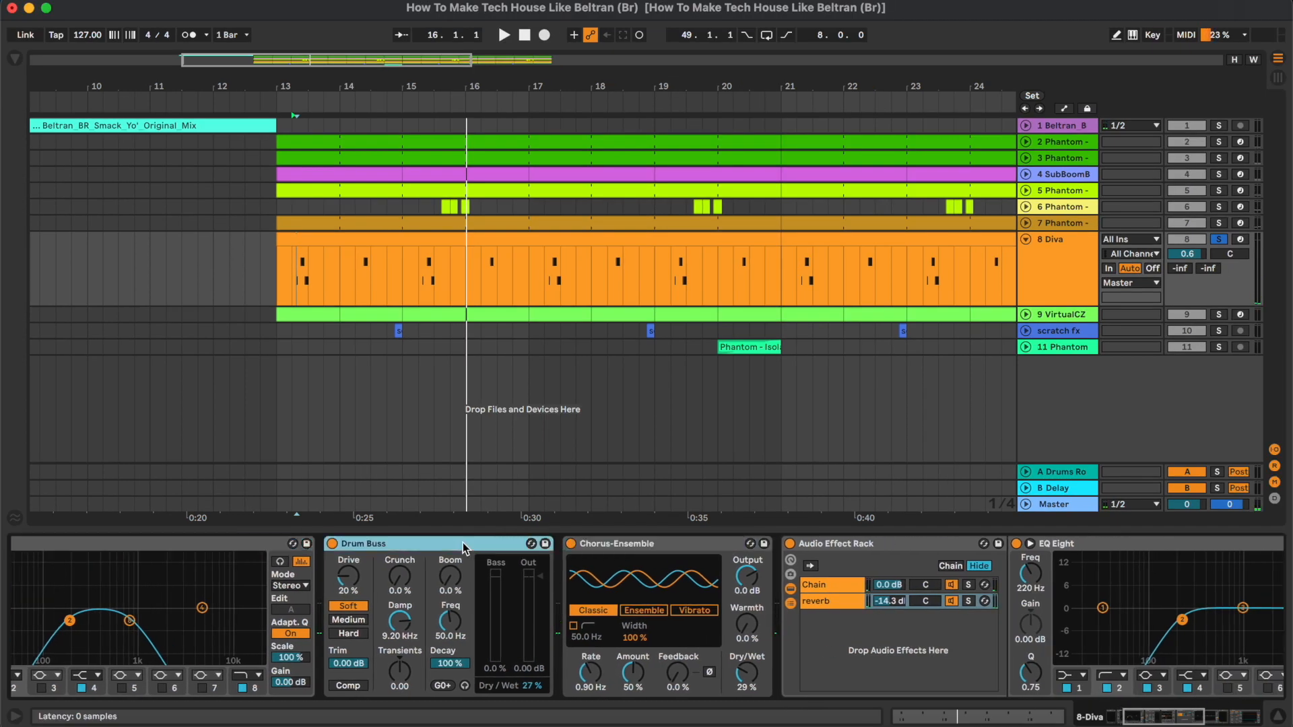
pyautogui.click(636, 549)
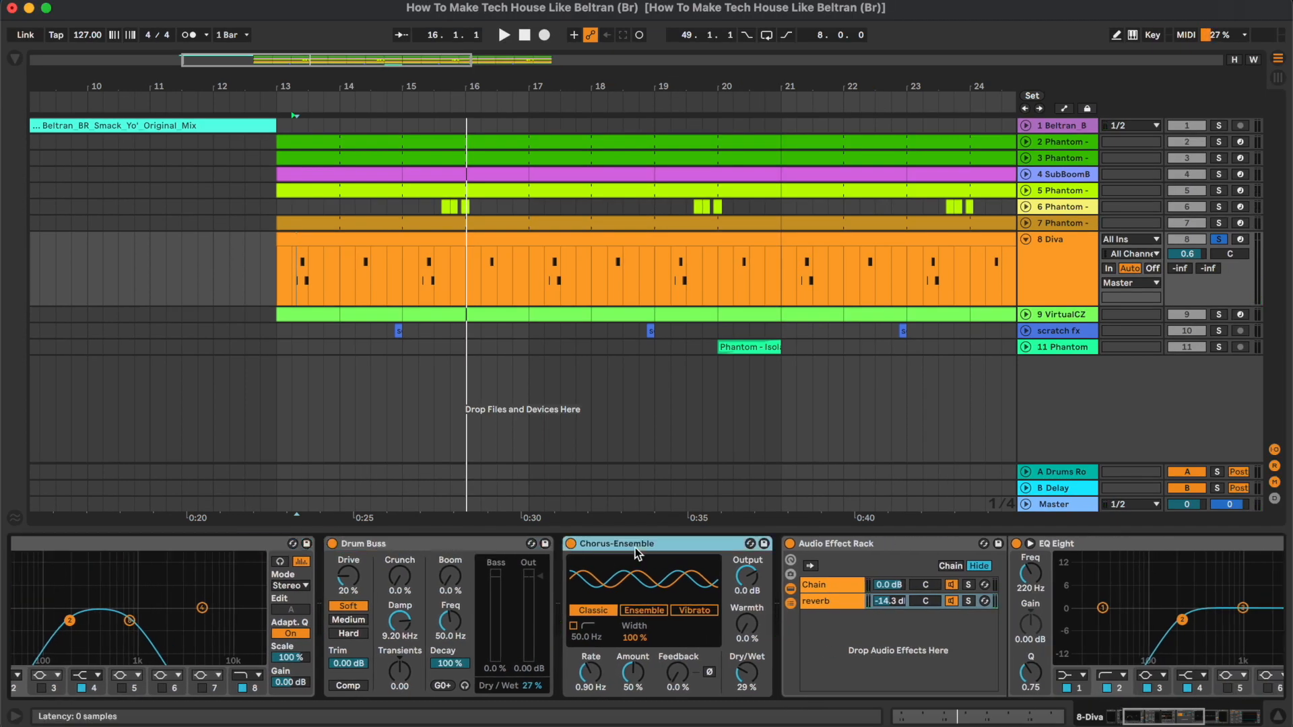
pyautogui.keyDown('shift'); pyautogui.click(442, 549); pyautogui.keyUp('shift')
pyautogui.press('space')
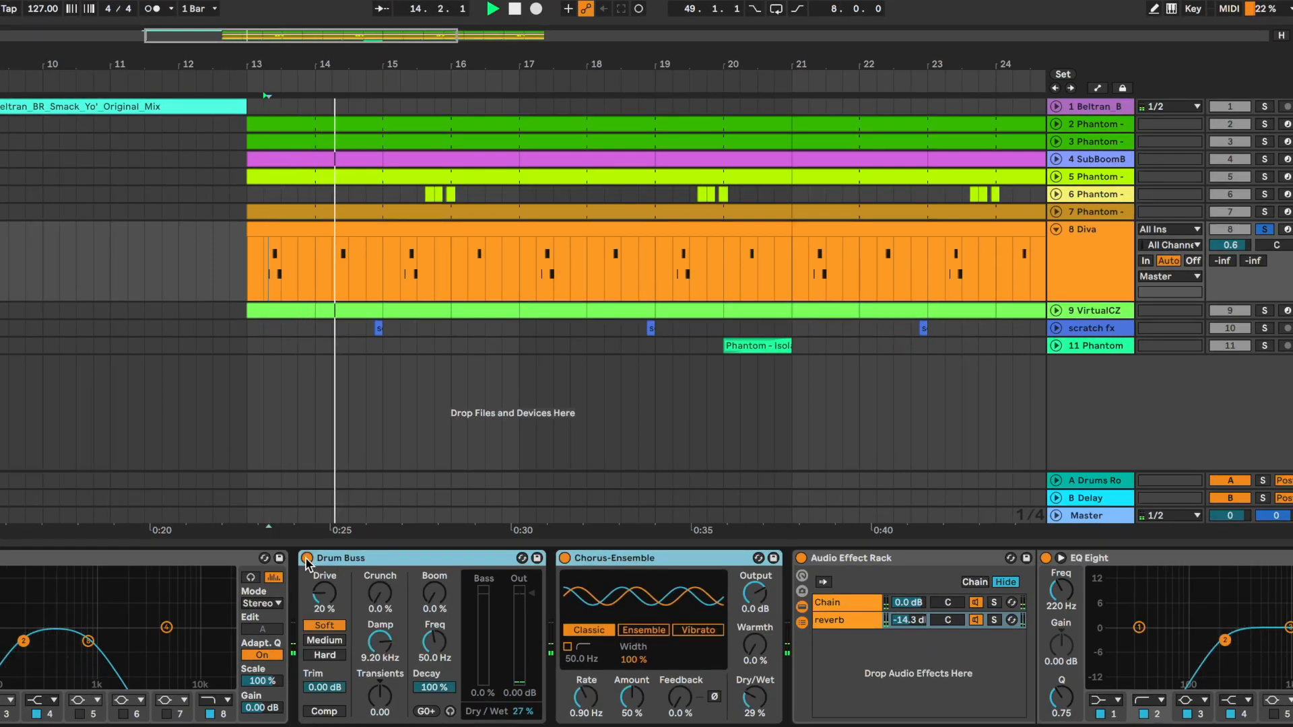
pyautogui.hscroll(5, 775, 625)
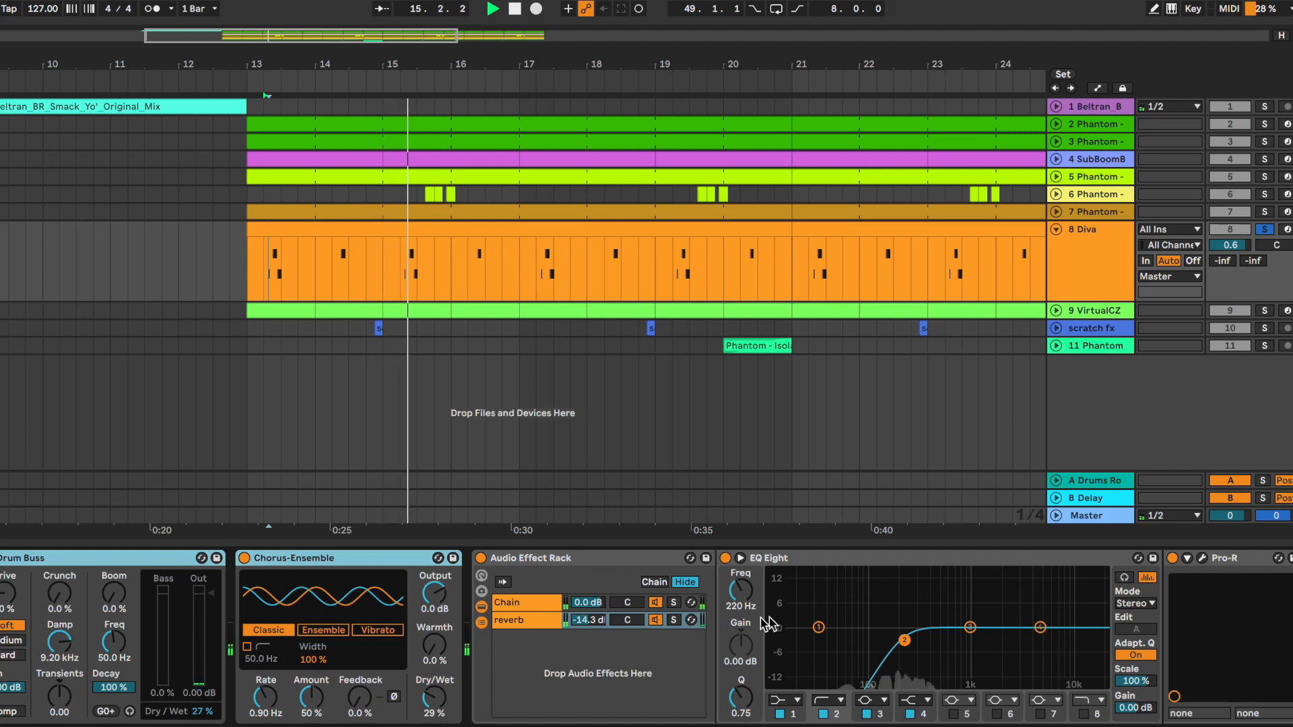
pyautogui.press('space')
# - Switch between Chain and reverb in the Diva track's Audio Effect Rack to examine the devices in each
pyautogui.click(538, 601)
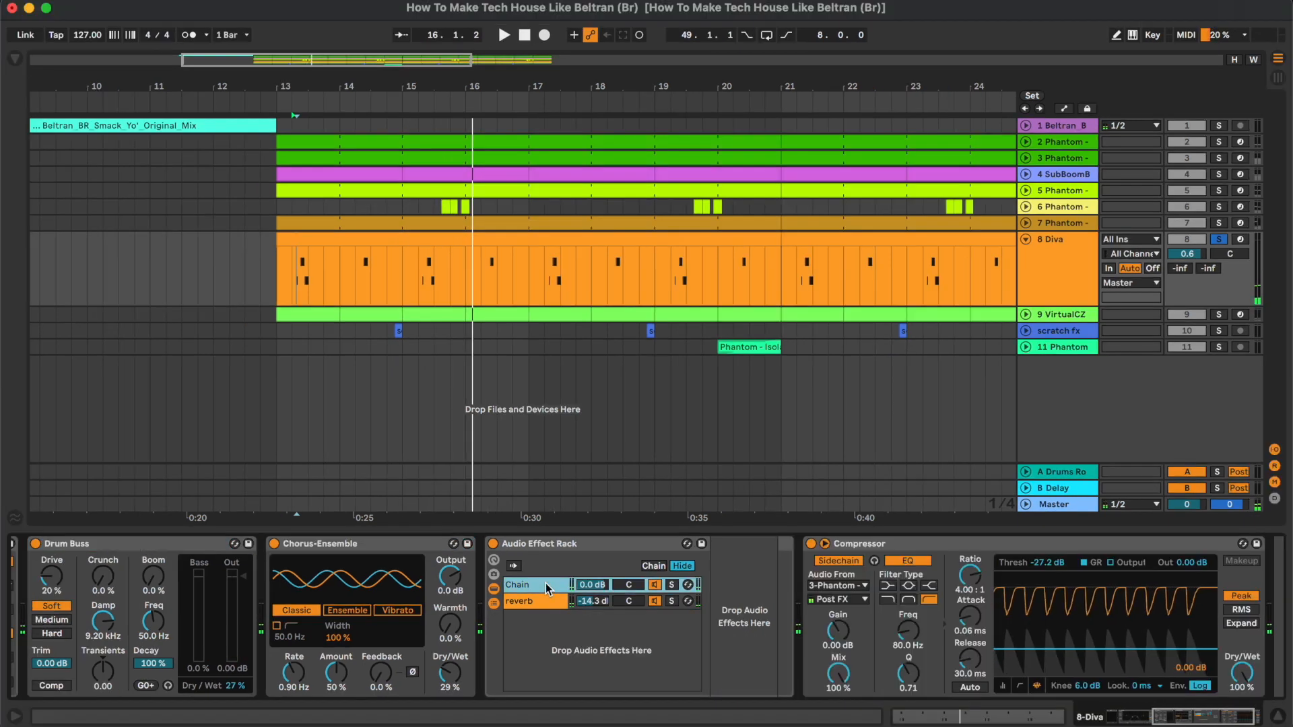
pyautogui.press('Down')
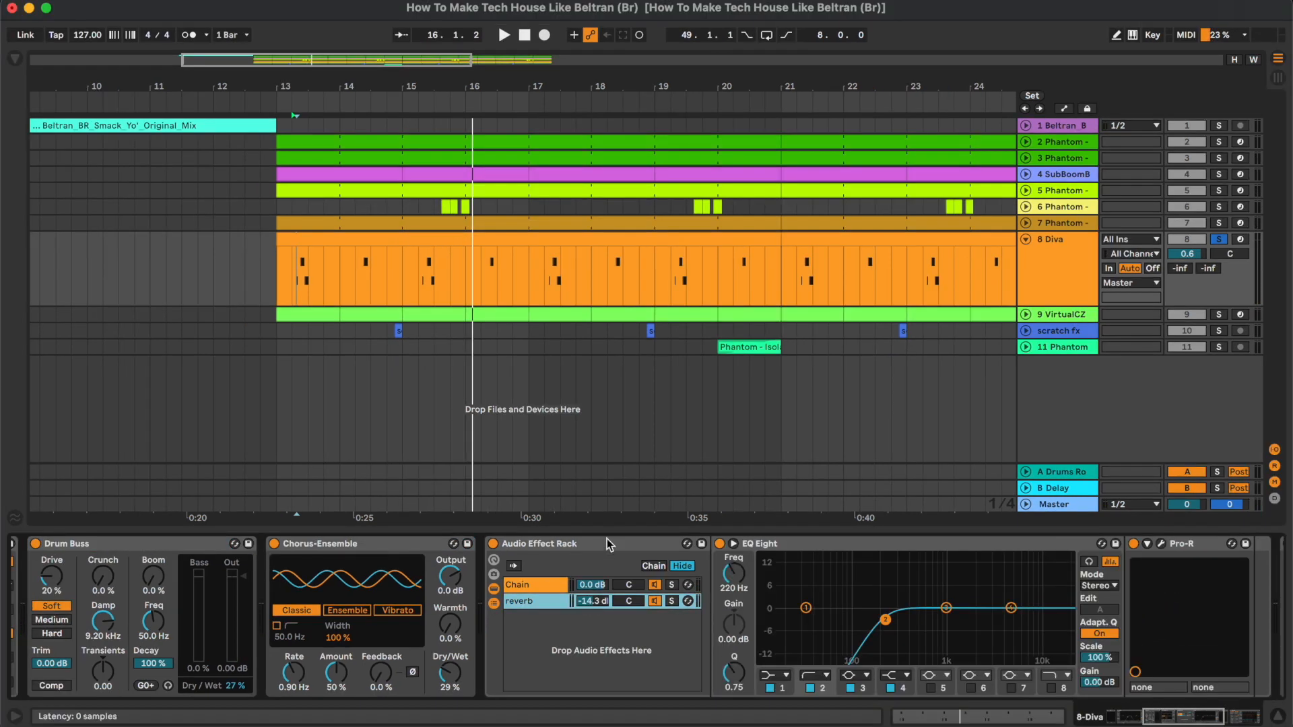
pyautogui.click(603, 543)
pyautogui.click(535, 584)
pyautogui.click(532, 601)
pyautogui.press('Up')
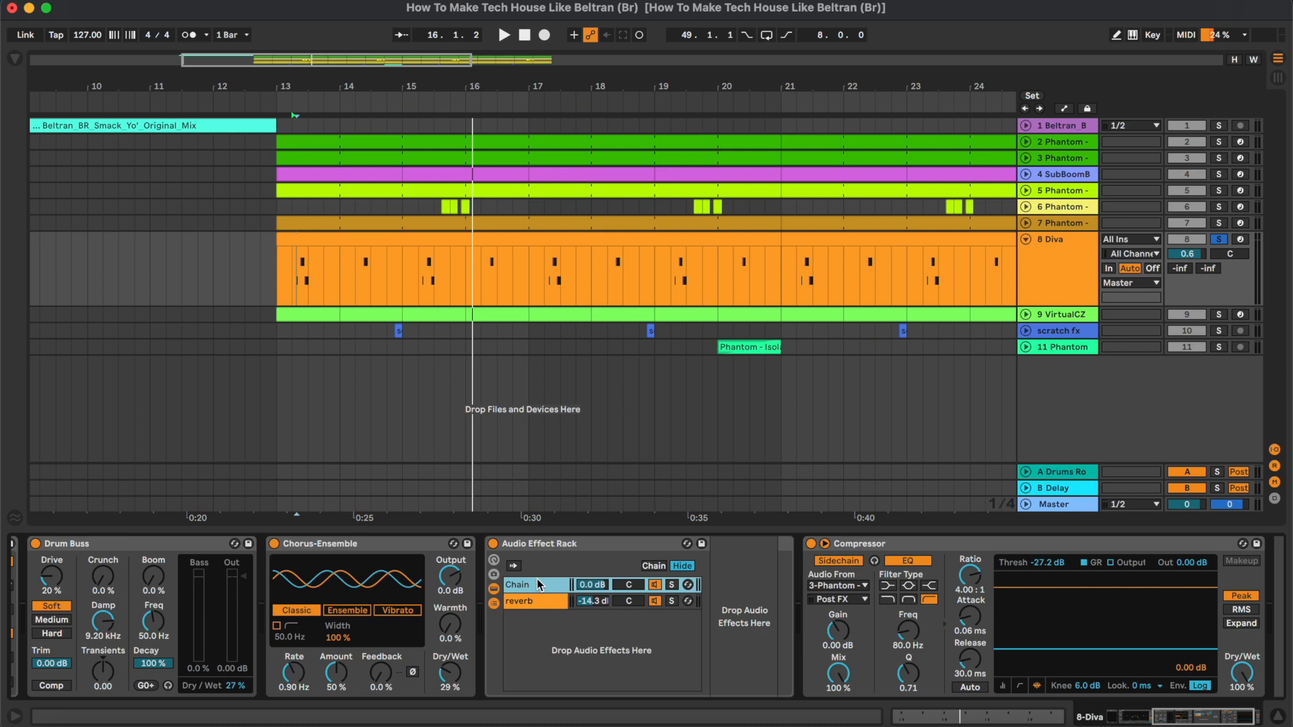
pyautogui.press('Down')
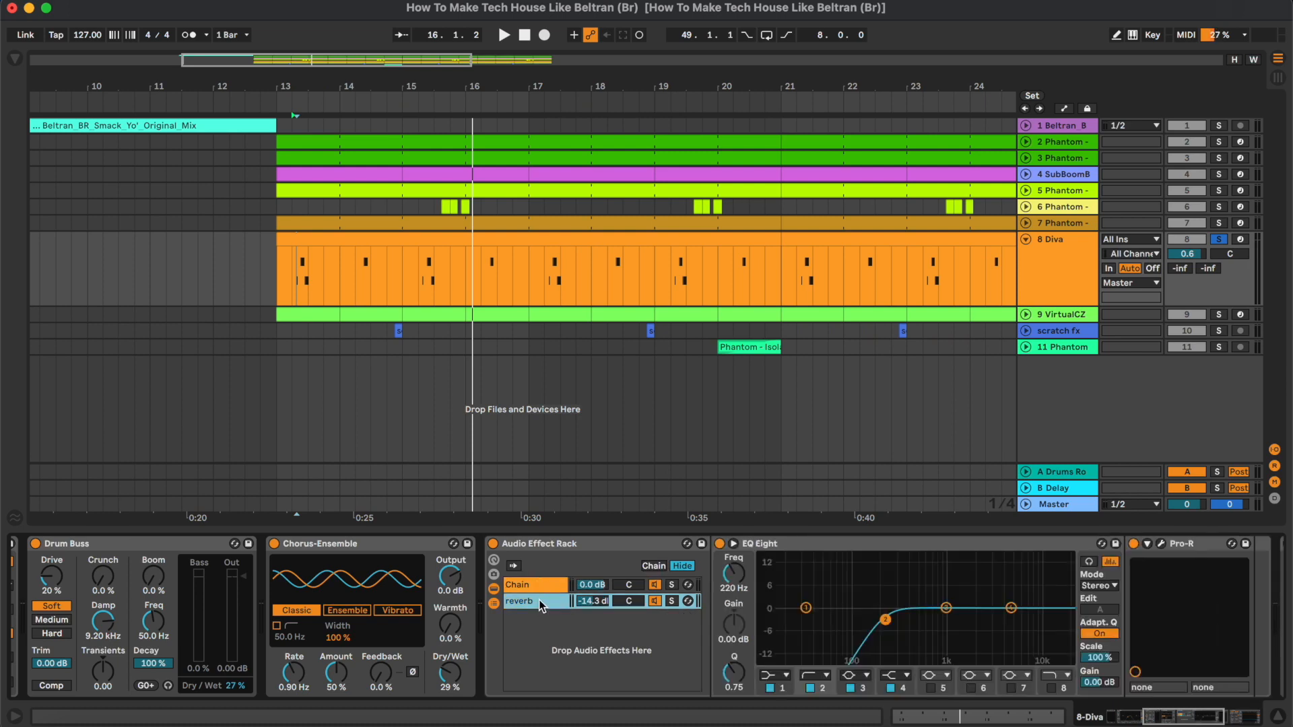
# - Inspect the reverb chain's EQ Eight and its Pro-R preset Mellow Narrow Hall for Snare, and close the plug-in window
pyautogui.click(950, 543)
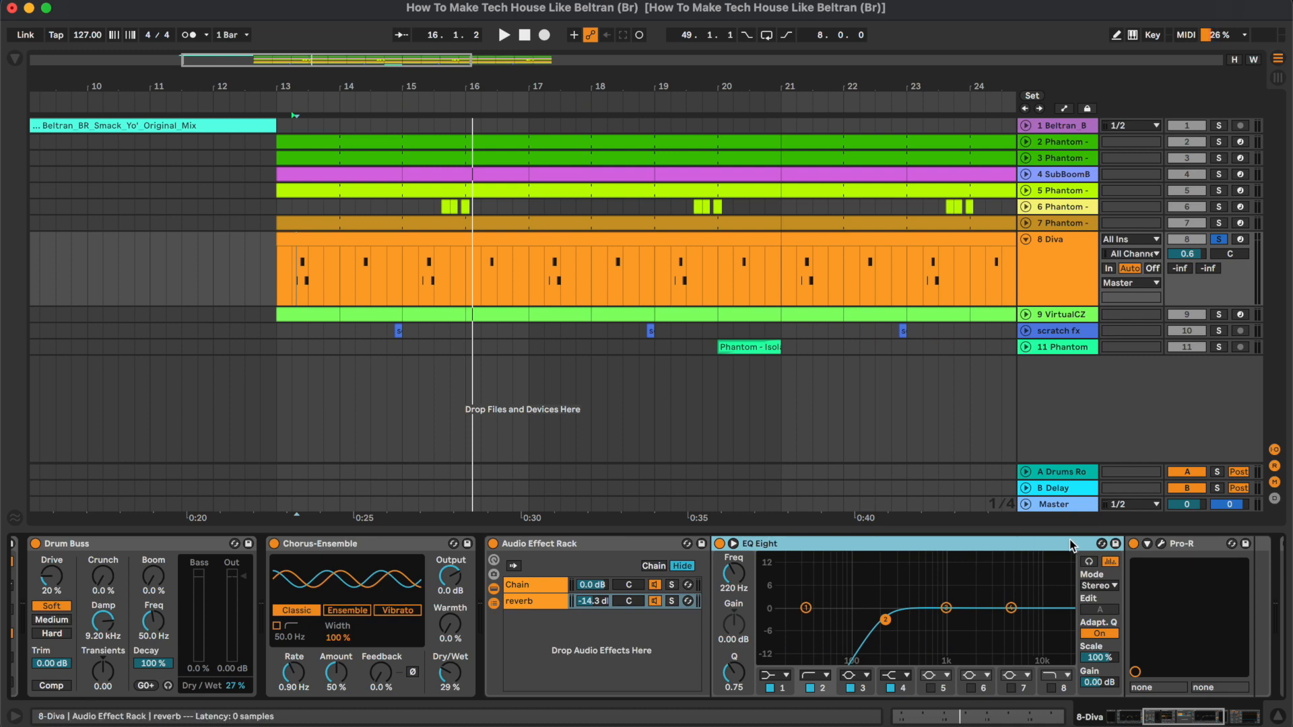
pyautogui.click(1161, 544)
pyautogui.moveTo(987, 34); pyautogui.dragTo(814, 43)
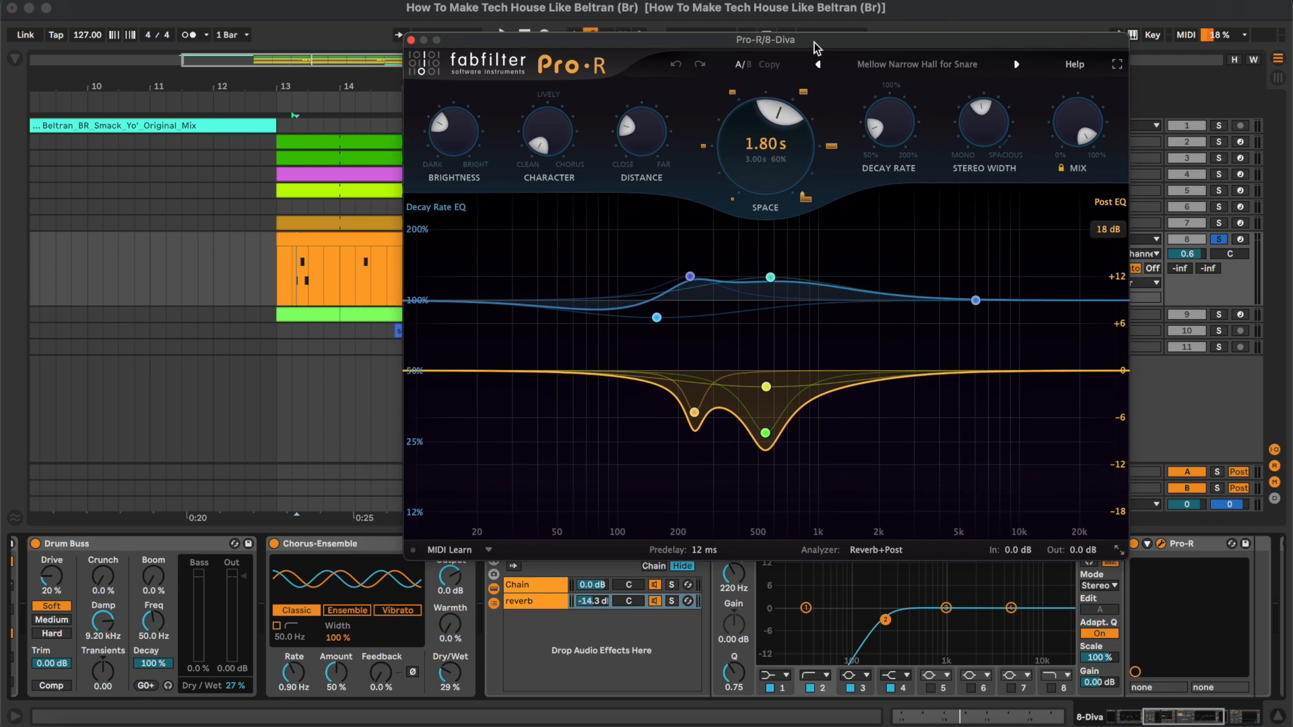
pyautogui.click(411, 41)
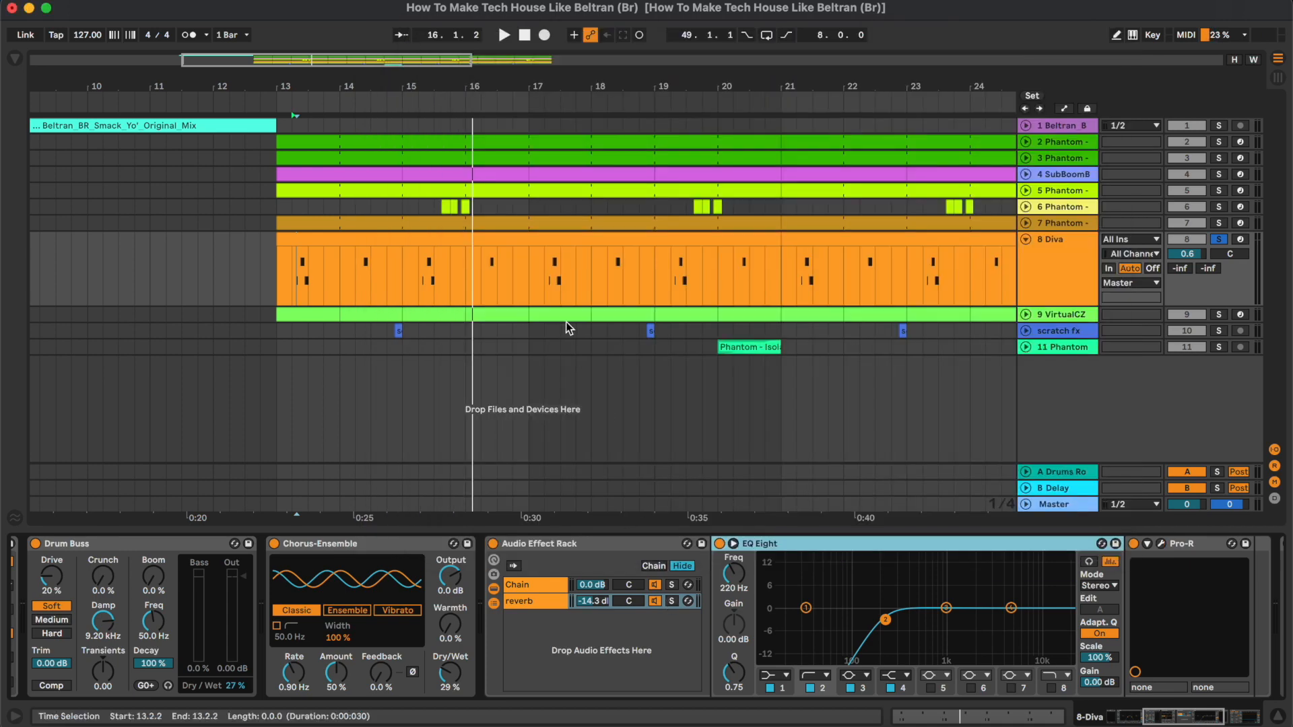
# - Play the Diva part from bar 15.2 with the rack's reverb chain soloed, and unsolo it to compare
pyautogui.click(419, 290)
pyautogui.click(671, 601)
pyautogui.press('space')
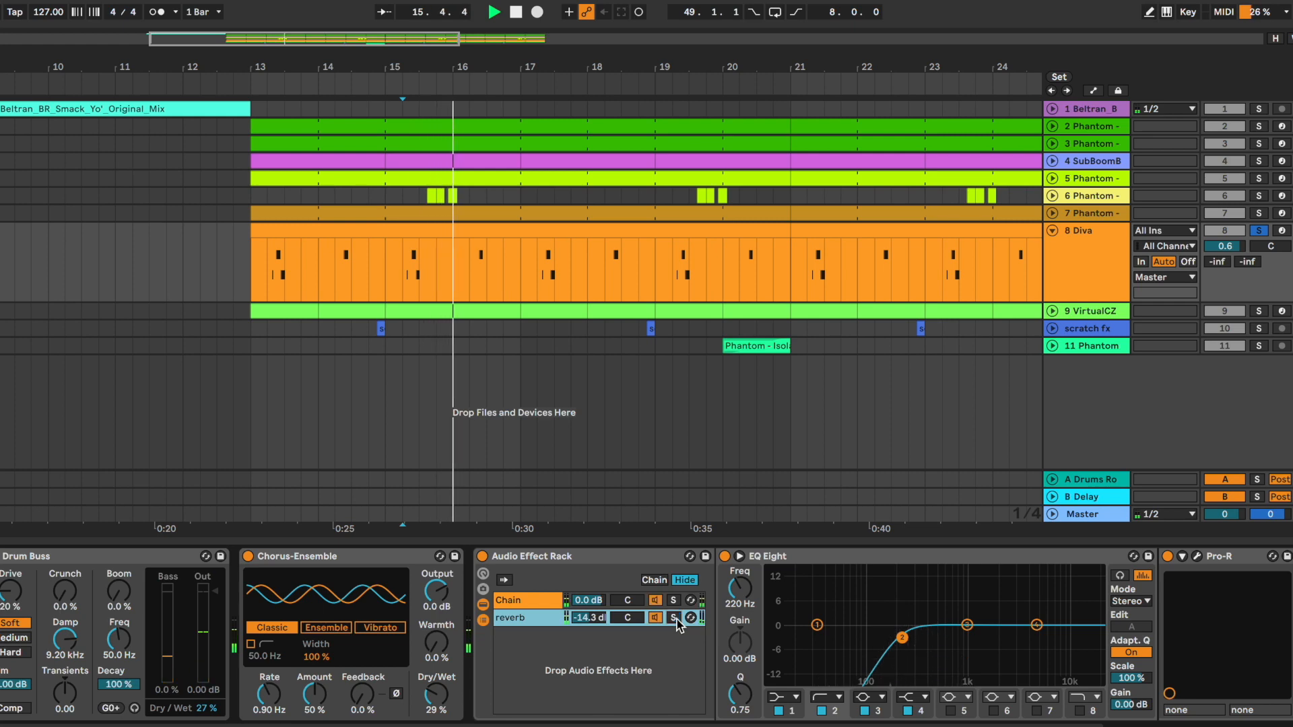
pyautogui.click(674, 619)
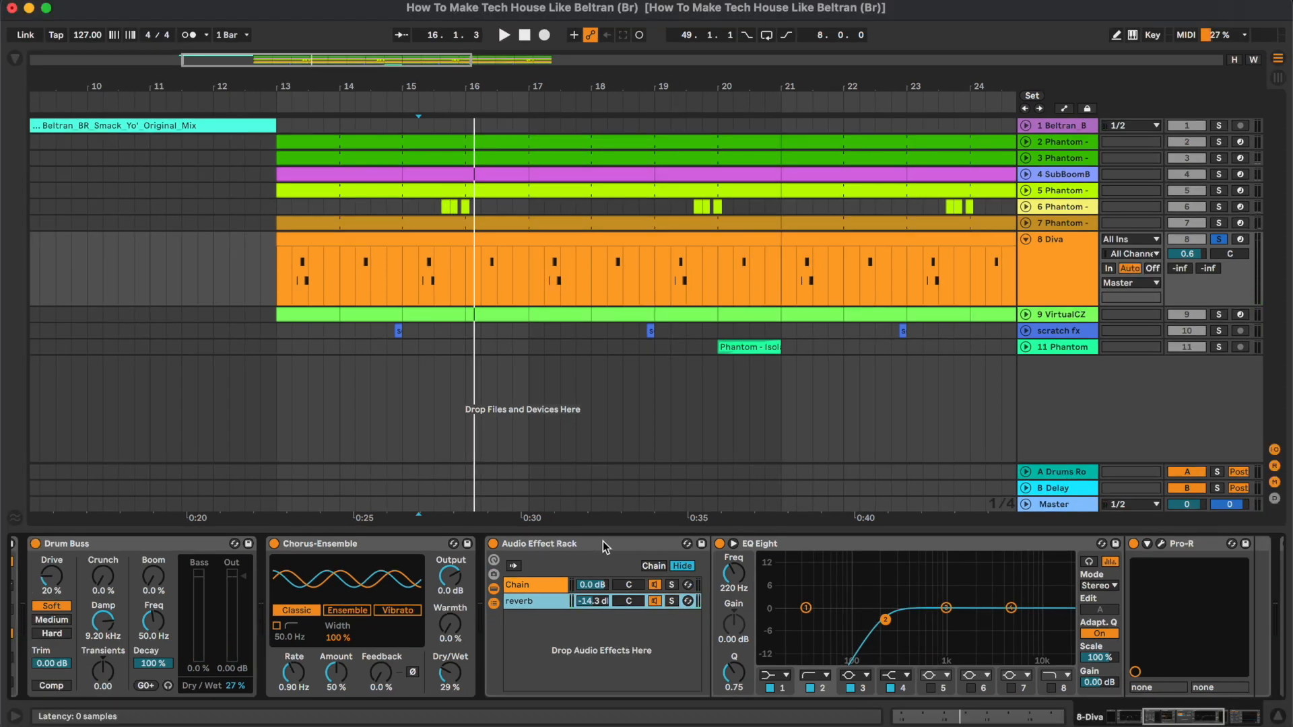
# - Bring the whole Audio Effect Rack into view and check the volume levels of Chain and reverb
pyautogui.hscroll(-3, 604, 540)
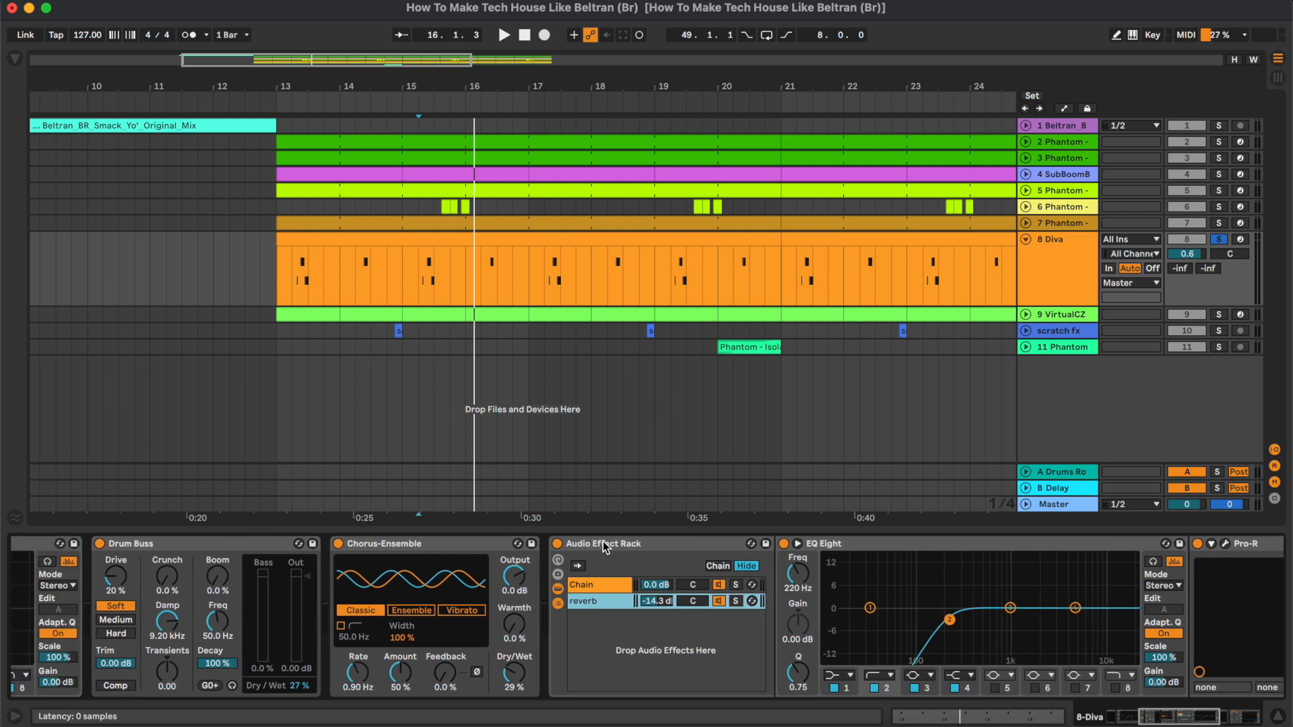
pyautogui.hscroll(-2, 604, 543)
pyautogui.click(644, 583)
pyautogui.press('Down')
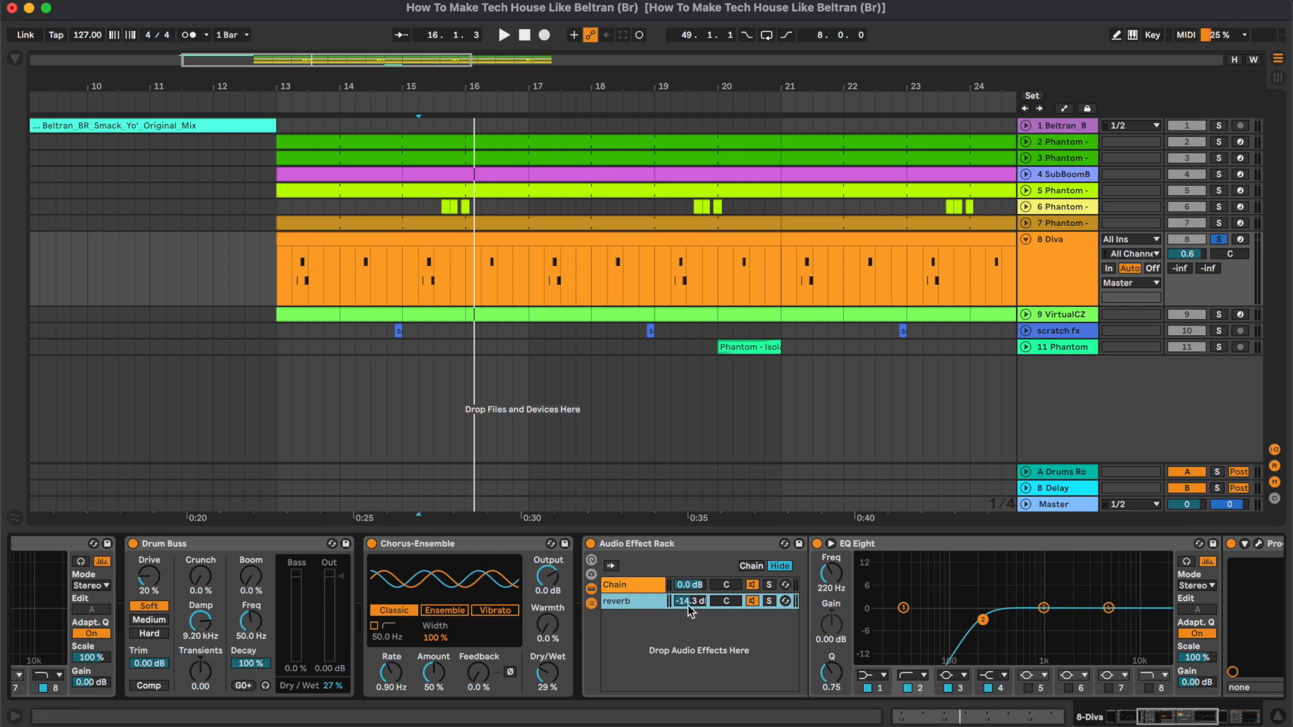
# - Collapse the Diva track and play the soloed VirtualCZ track from bar 13
pyautogui.click(1055, 269)
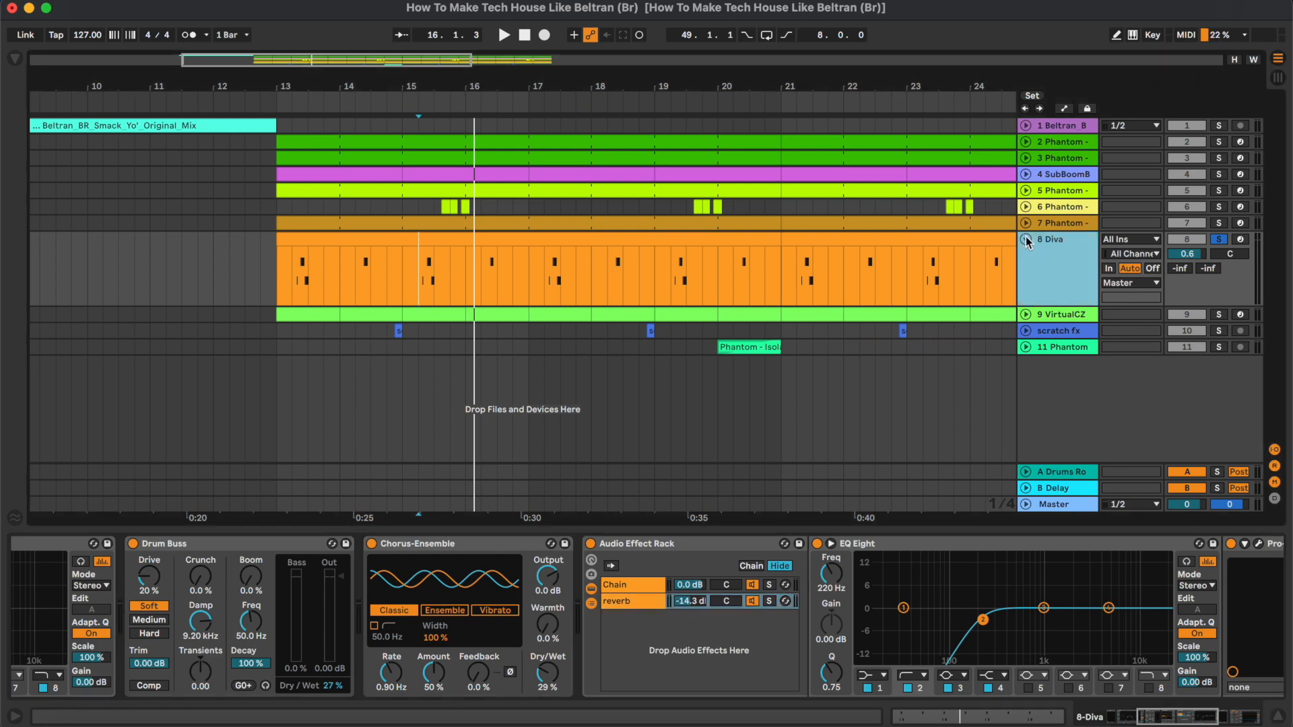
pyautogui.press('Down')
pyautogui.click(313, 250)
pyautogui.press('space')
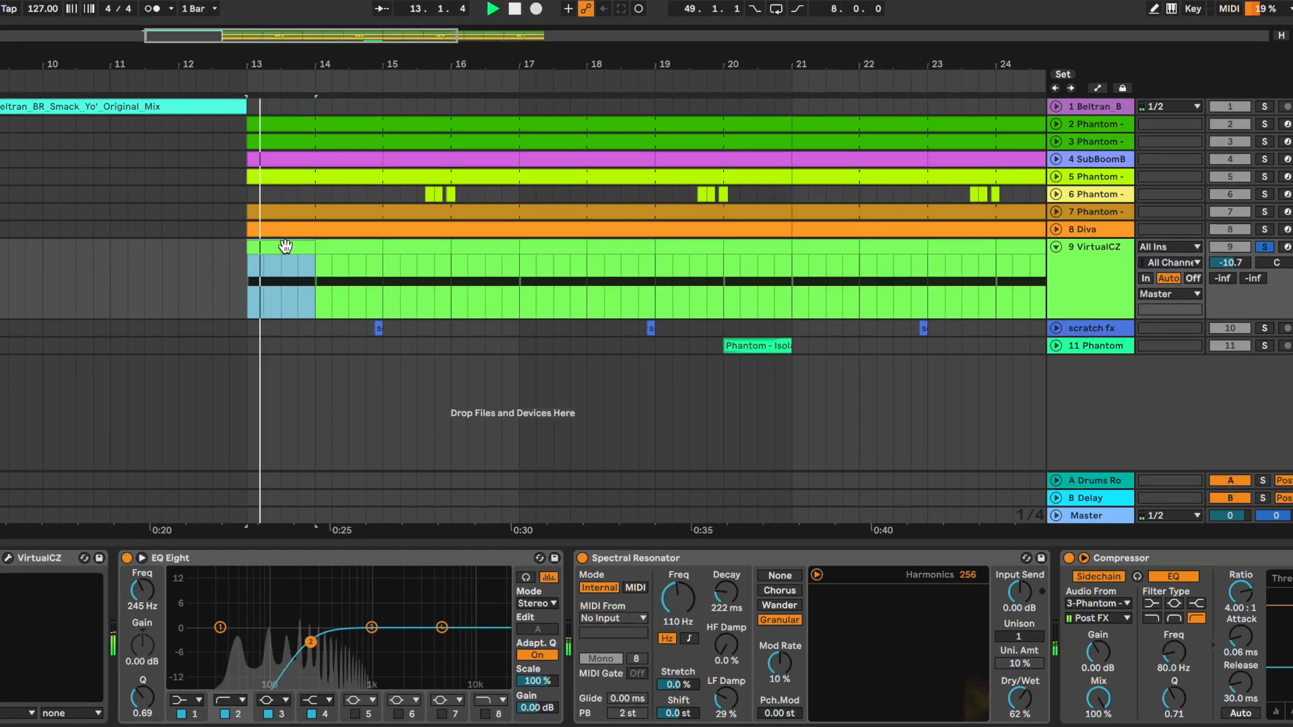
# - Open the first VirtualCZ MIDI clip to examine its notes, and return to the track's device chain
pyautogui.doubleClick(312, 255)
pyautogui.scroll(-2, 621, 617)
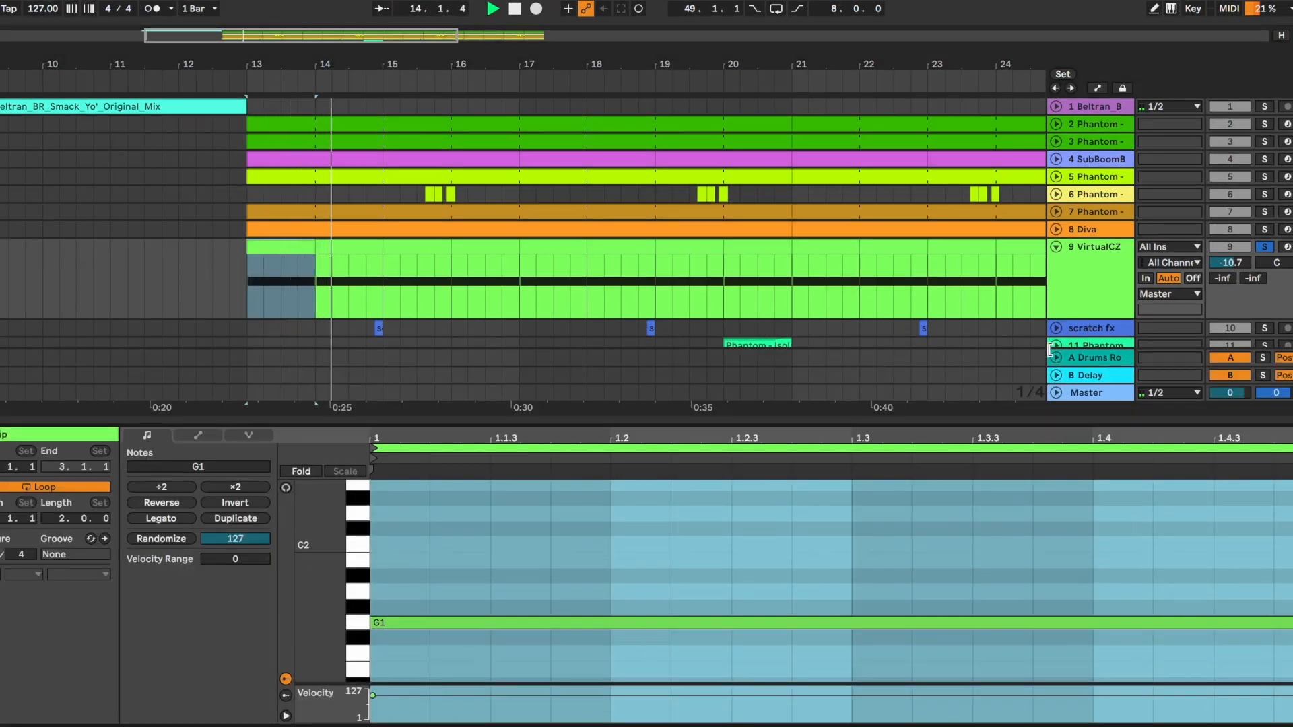
pyautogui.click(1087, 315)
# - Stop playback and inspect the Reesey? preset in the VirtualCZ synth window
pyautogui.press('space')
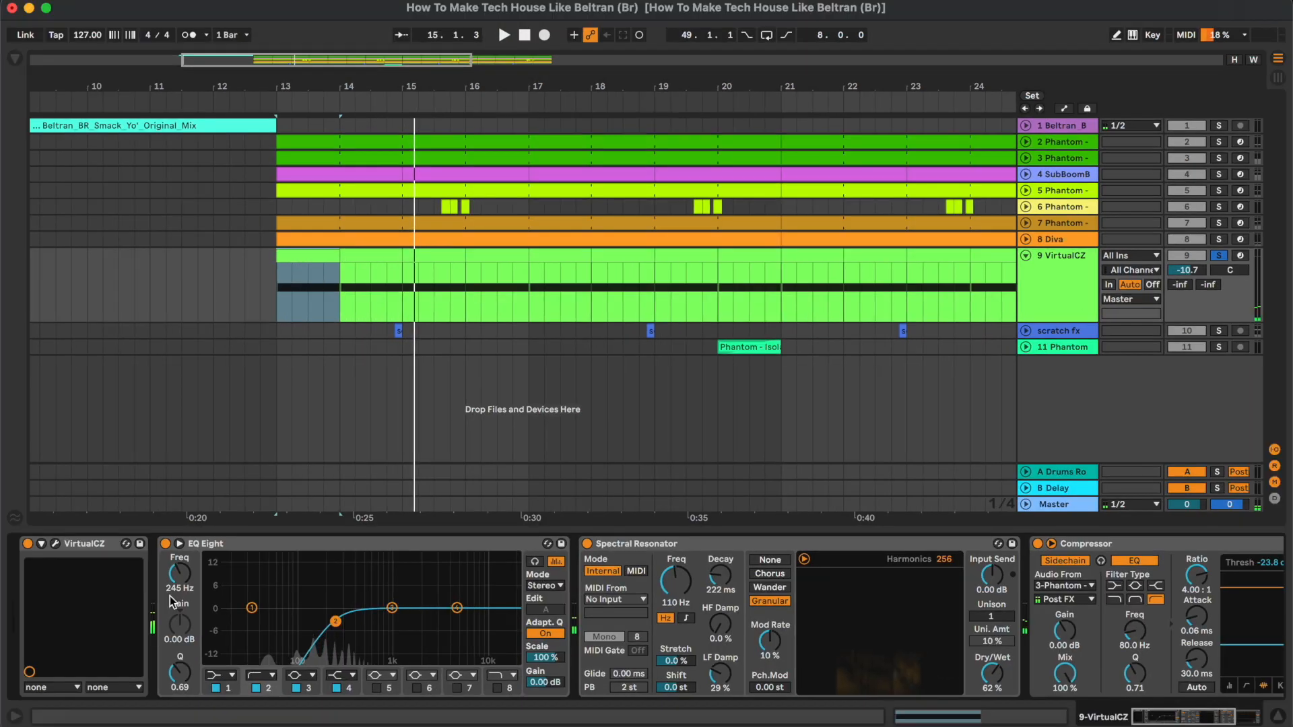
pyautogui.click(8, 557)
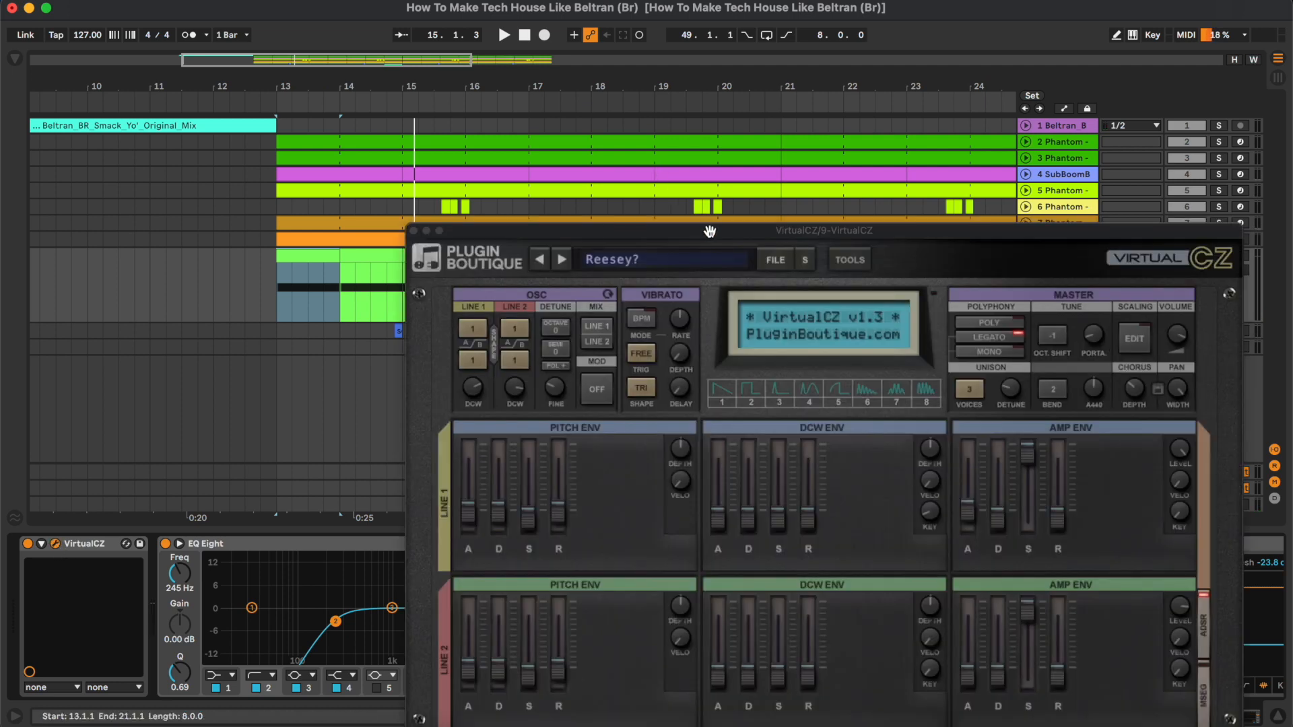
pyautogui.moveTo(710, 231); pyautogui.dragTo(678, 82)
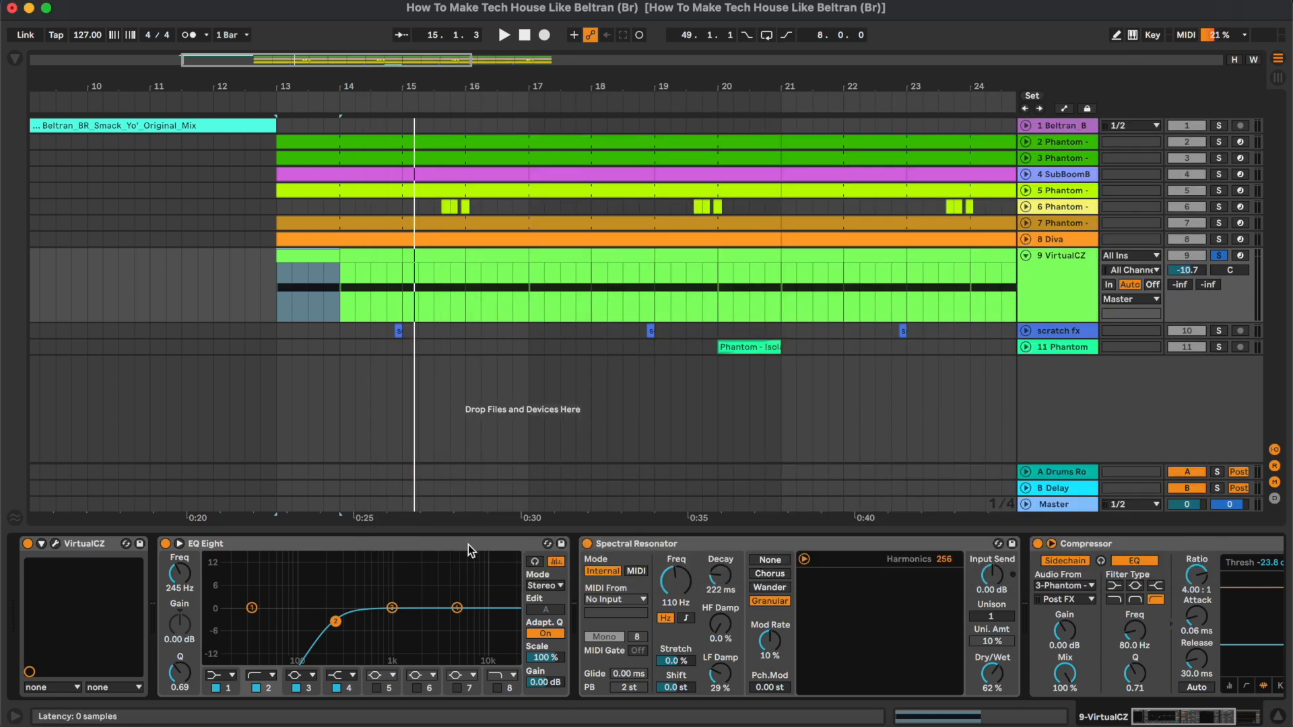
# - Play the VirtualCZ part from bar 13 with its EQ Eight bypassed and re-enabled to compare, and stop playback
pyautogui.click(470, 542)
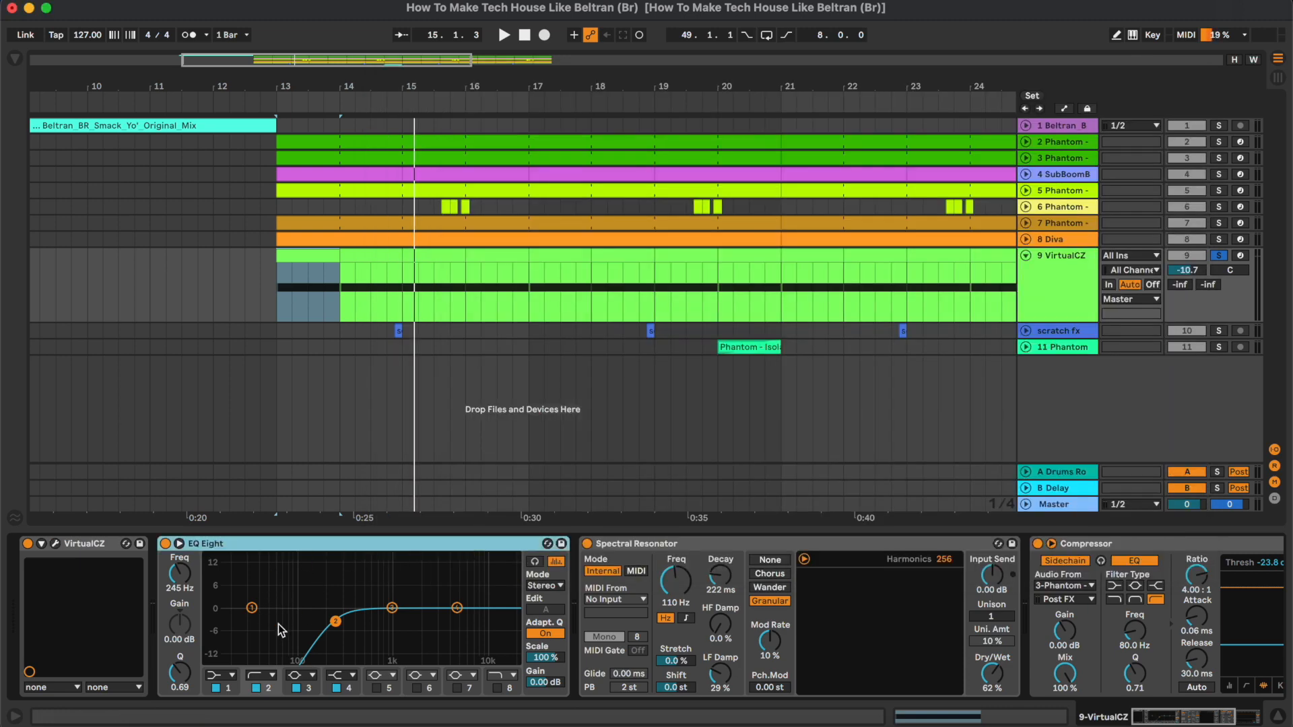
pyautogui.press('space')
pyautogui.click(164, 544)
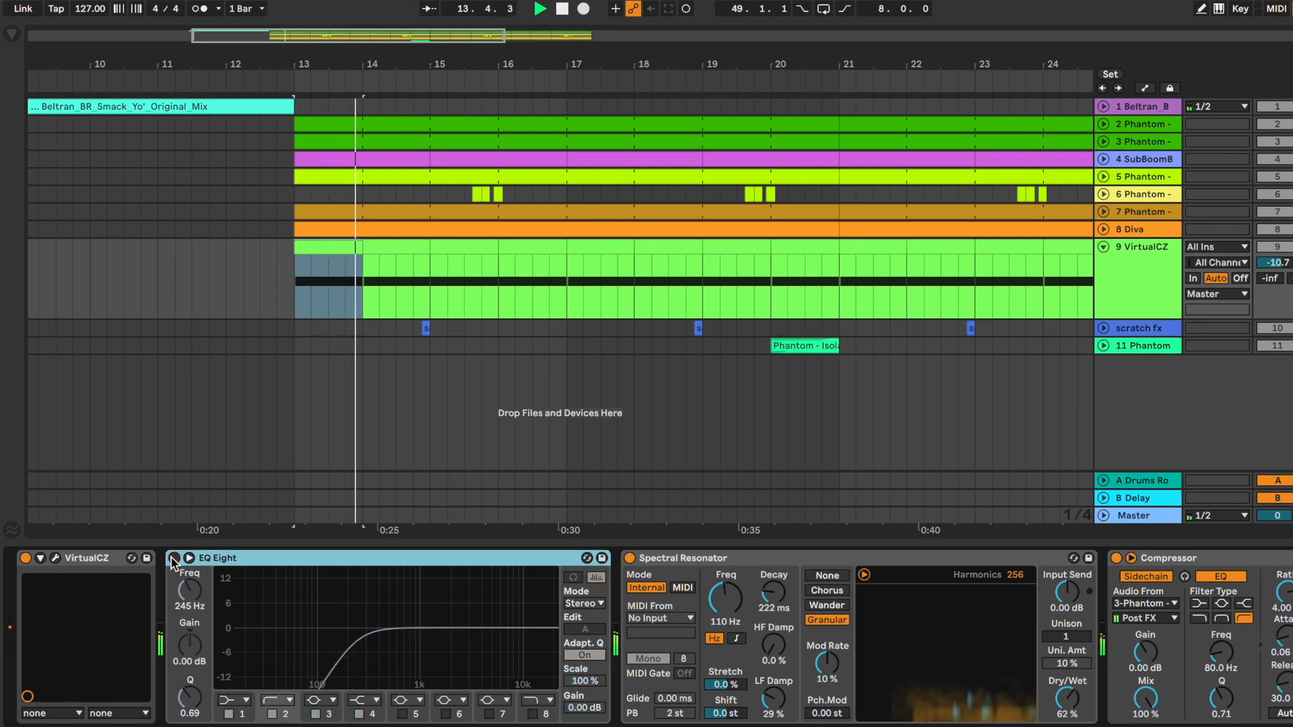
pyautogui.click(174, 558)
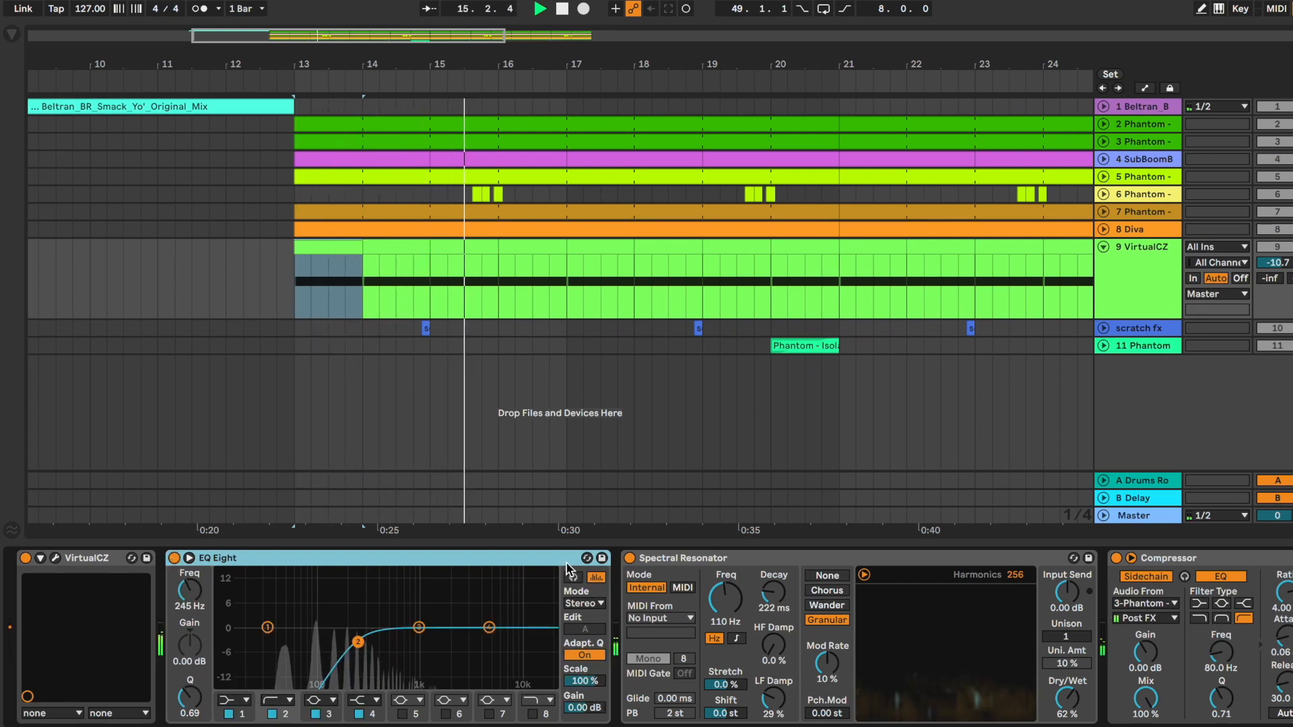
pyautogui.press('space')
# - Play the VirtualCZ part to hear its Spectral Resonator, and examine the sidechained Compressor at the end of the chain
pyautogui.hscroll(3, 566, 563)
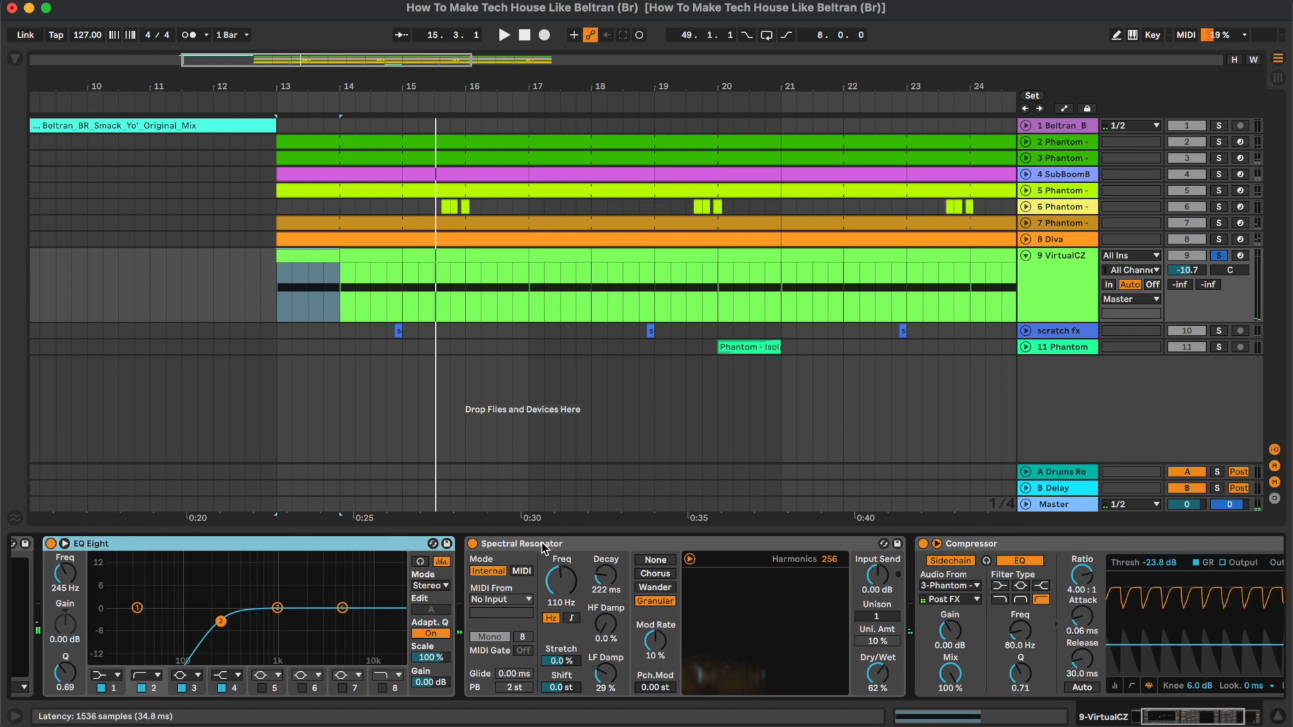
pyautogui.click(542, 546)
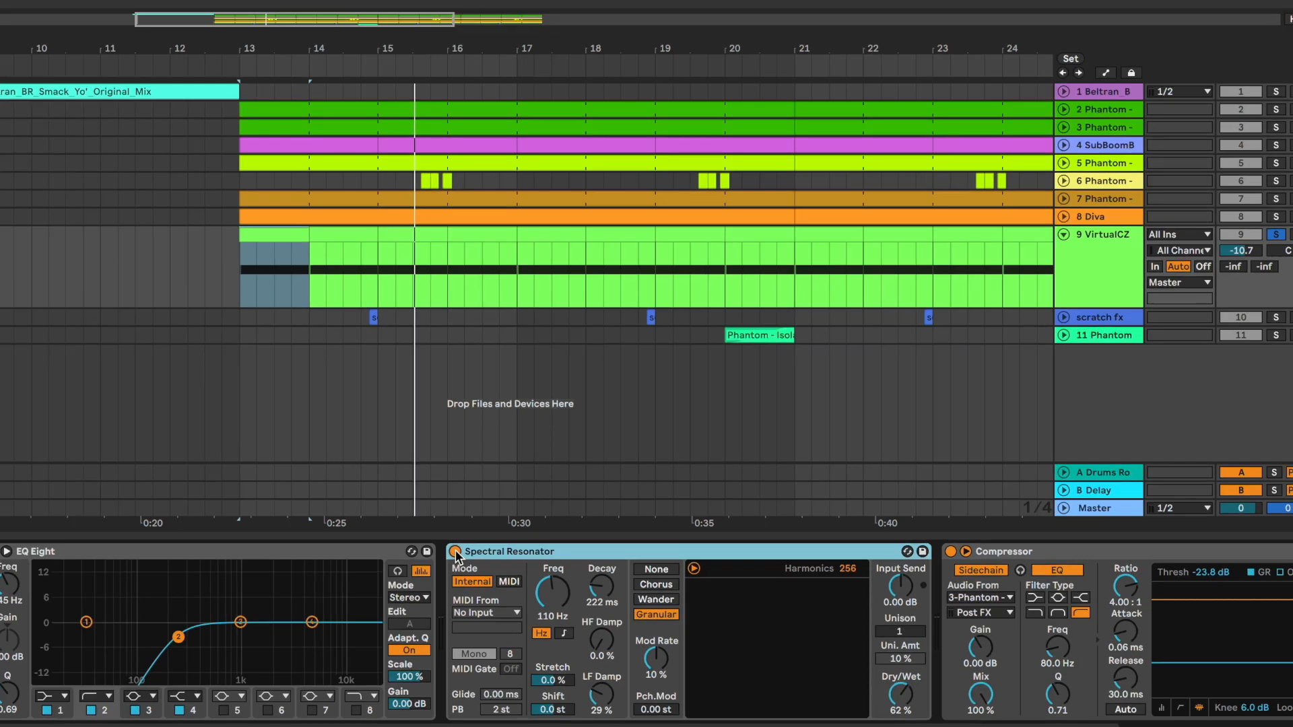
pyautogui.press('space')
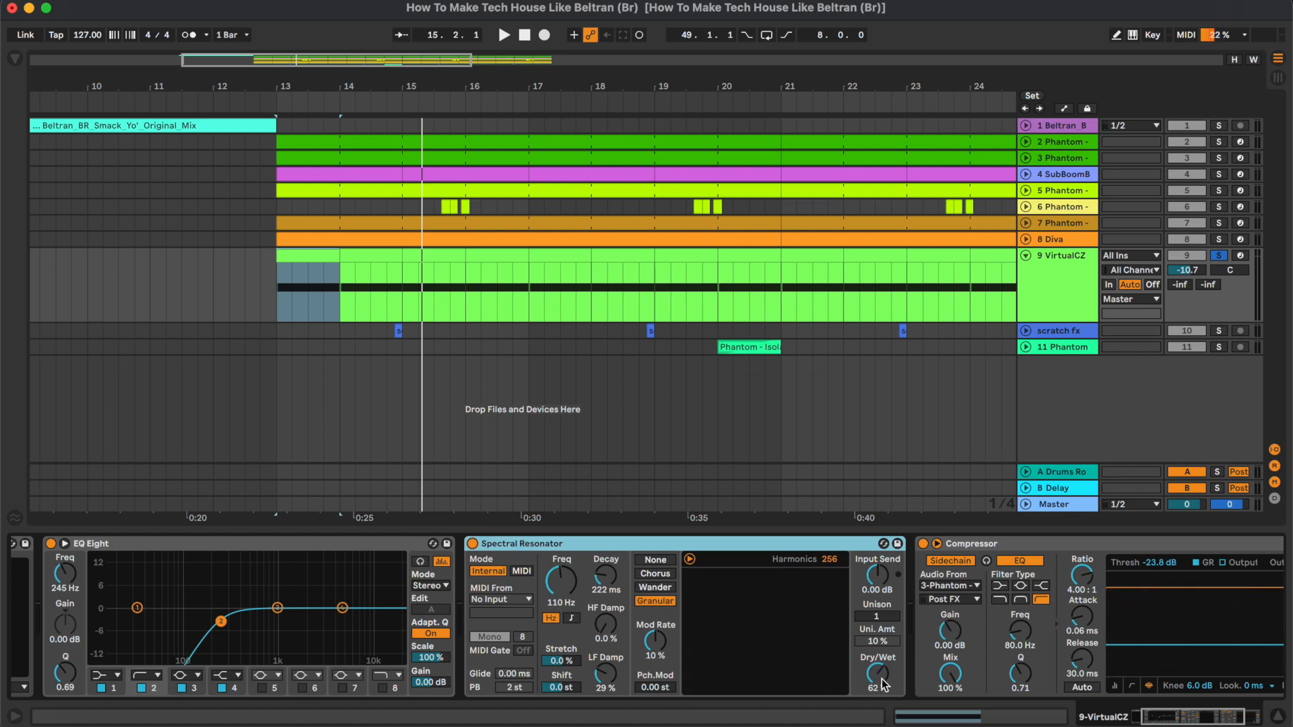
pyautogui.hscroll(3, 922, 620)
pyautogui.click(964, 545)
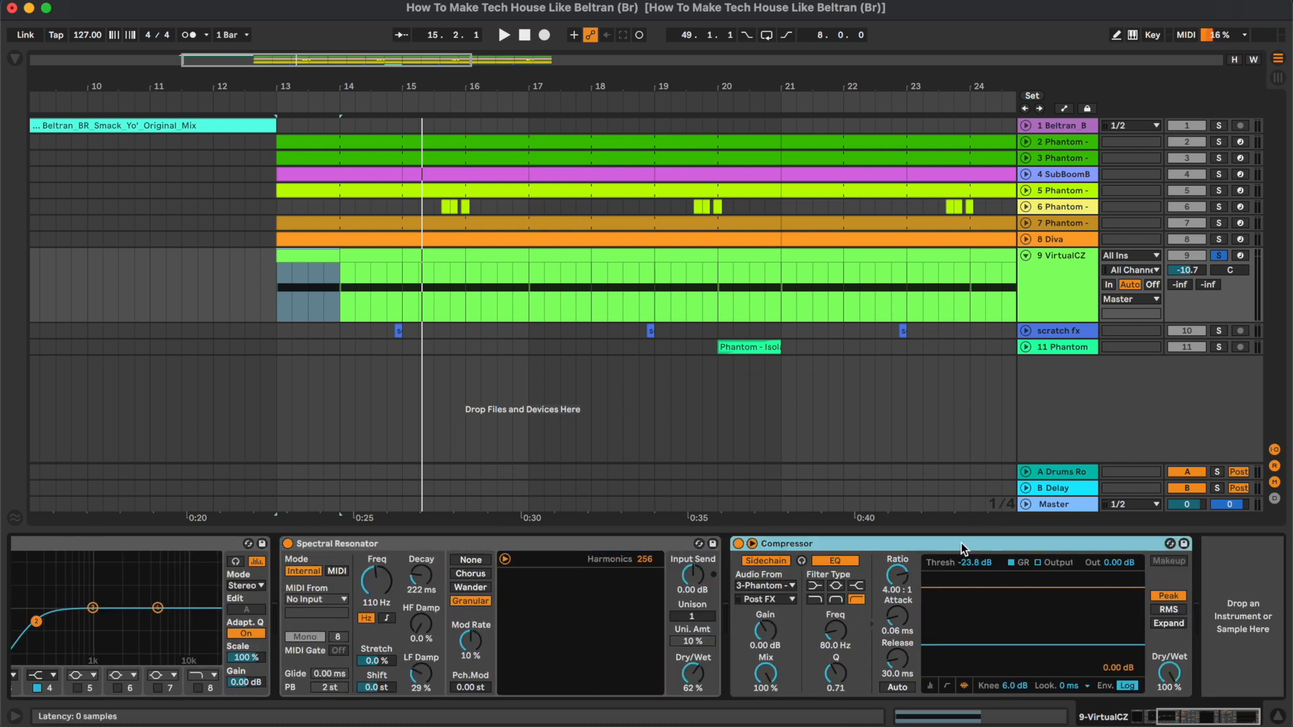
# - Collapse VirtualCZ, expand and solo the scratch fx track, and play its first clip just before bar 15
pyautogui.click(1027, 256)
pyautogui.click(1026, 272)
pyautogui.click(967, 317)
pyautogui.click(389, 314)
pyautogui.scroll(5, 387, 310)
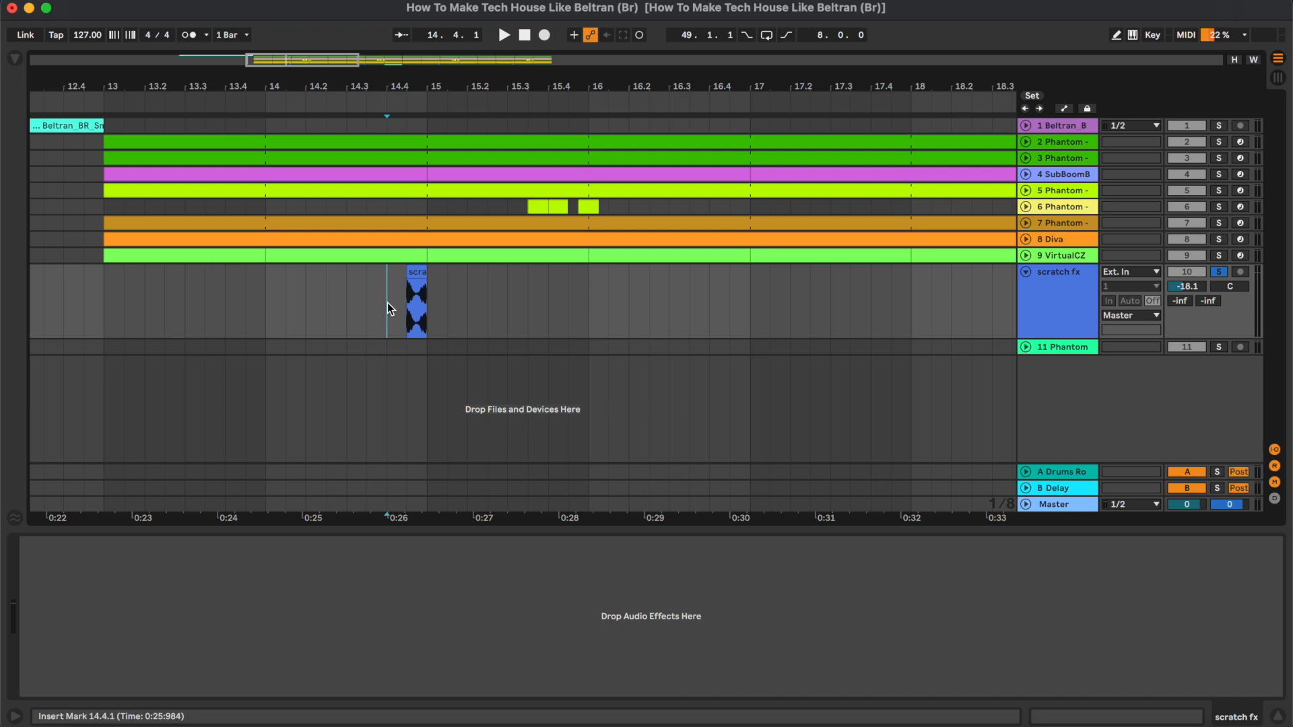
pyautogui.click(418, 273)
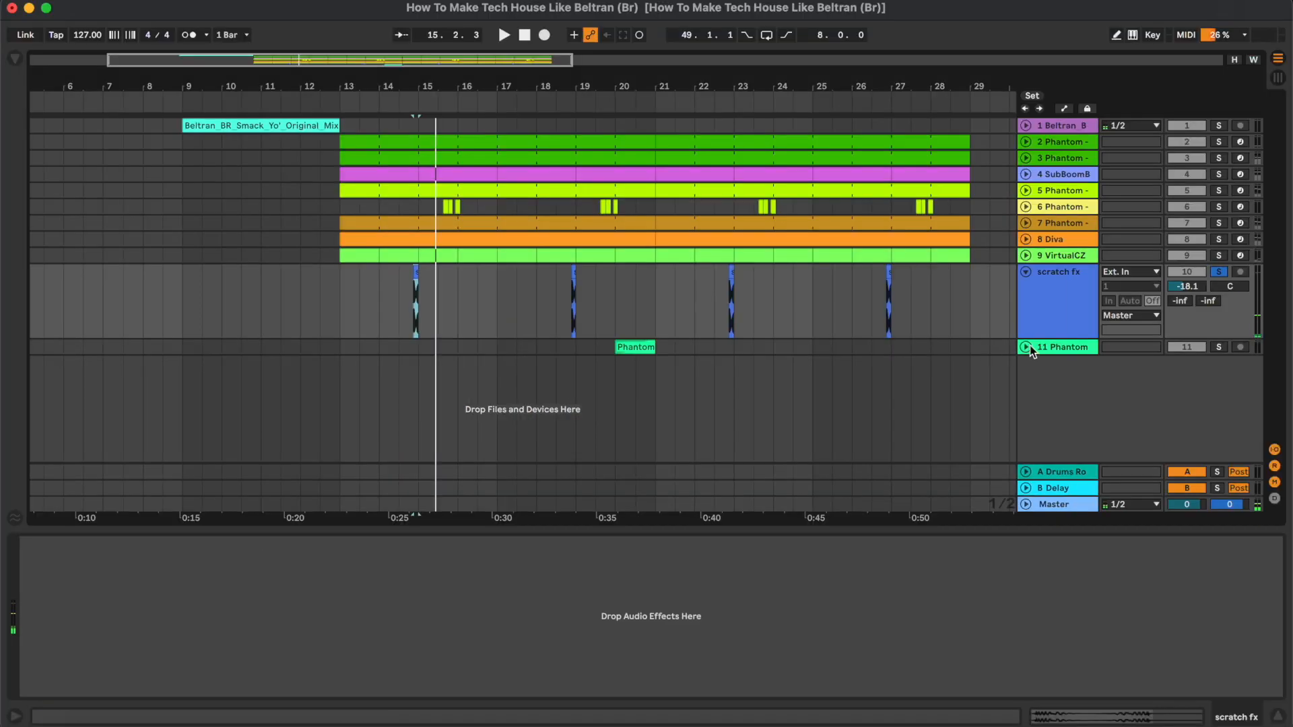
# - Collapse scratch fx, expand track 11 Phantom to play its FX clip at bar 20, and collapse it again
pyautogui.click(1026, 347)
pyautogui.click(1026, 272)
pyautogui.click(1041, 312)
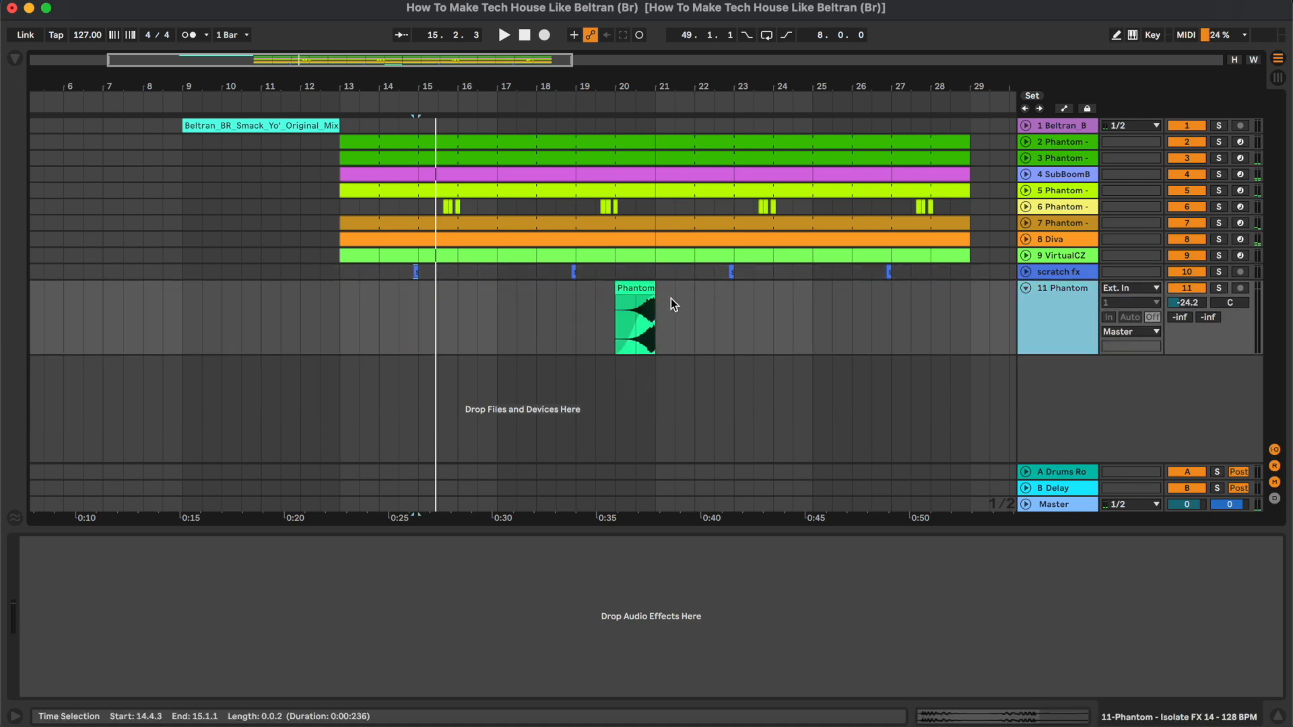
pyautogui.click(627, 290)
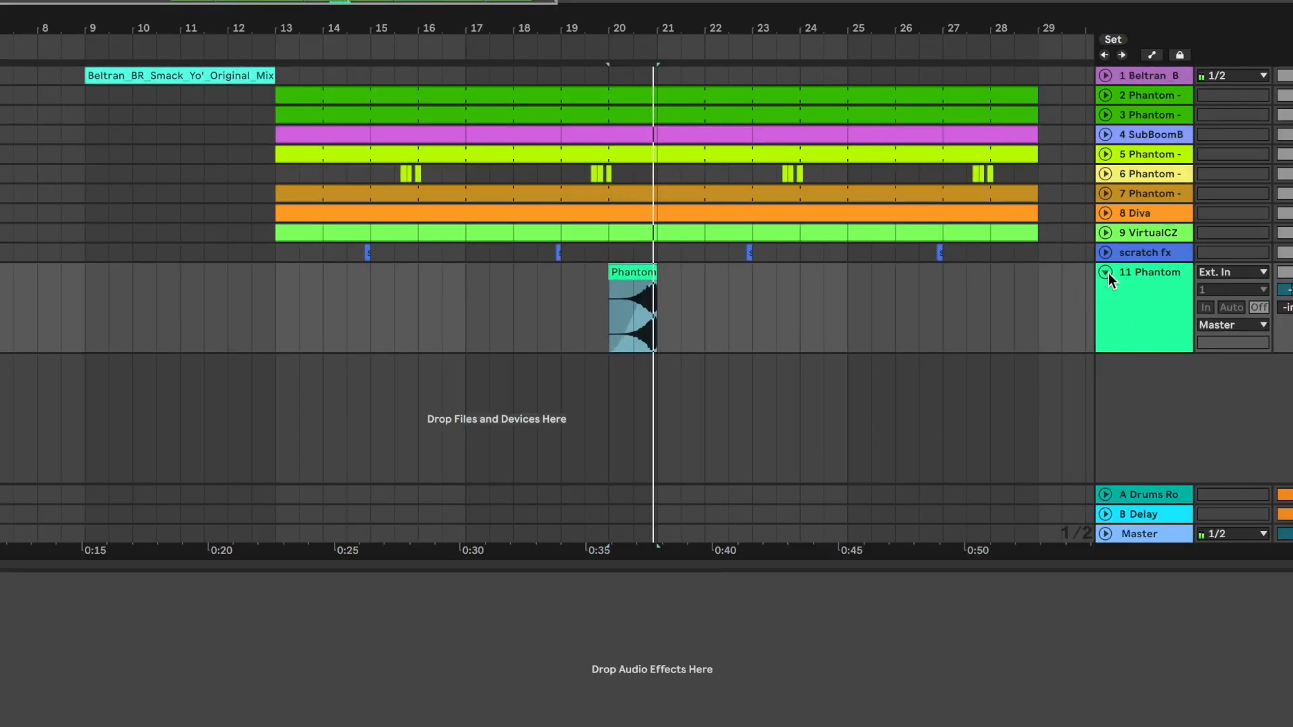
pyautogui.click(1026, 288)
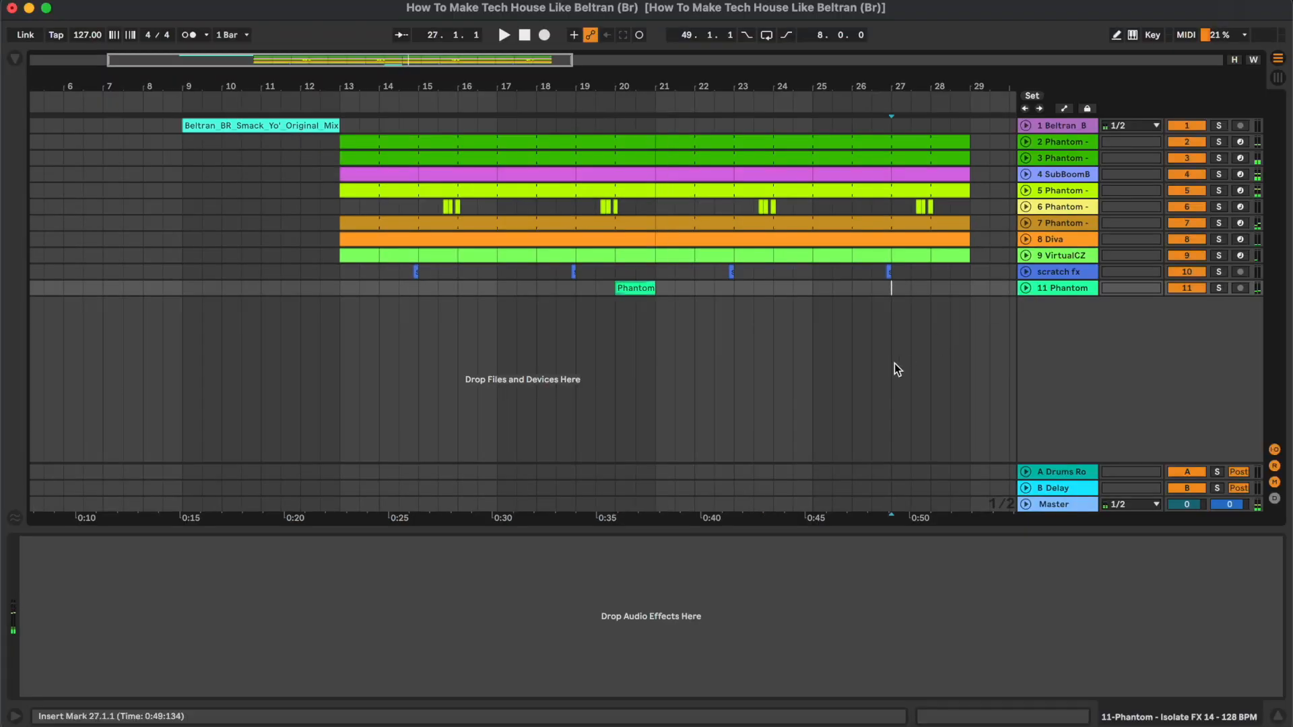
# - Hide the device view, expand the Beltran reference track, and play the arrangement from bar 9
pyautogui.hscroll(-2, 894, 362)
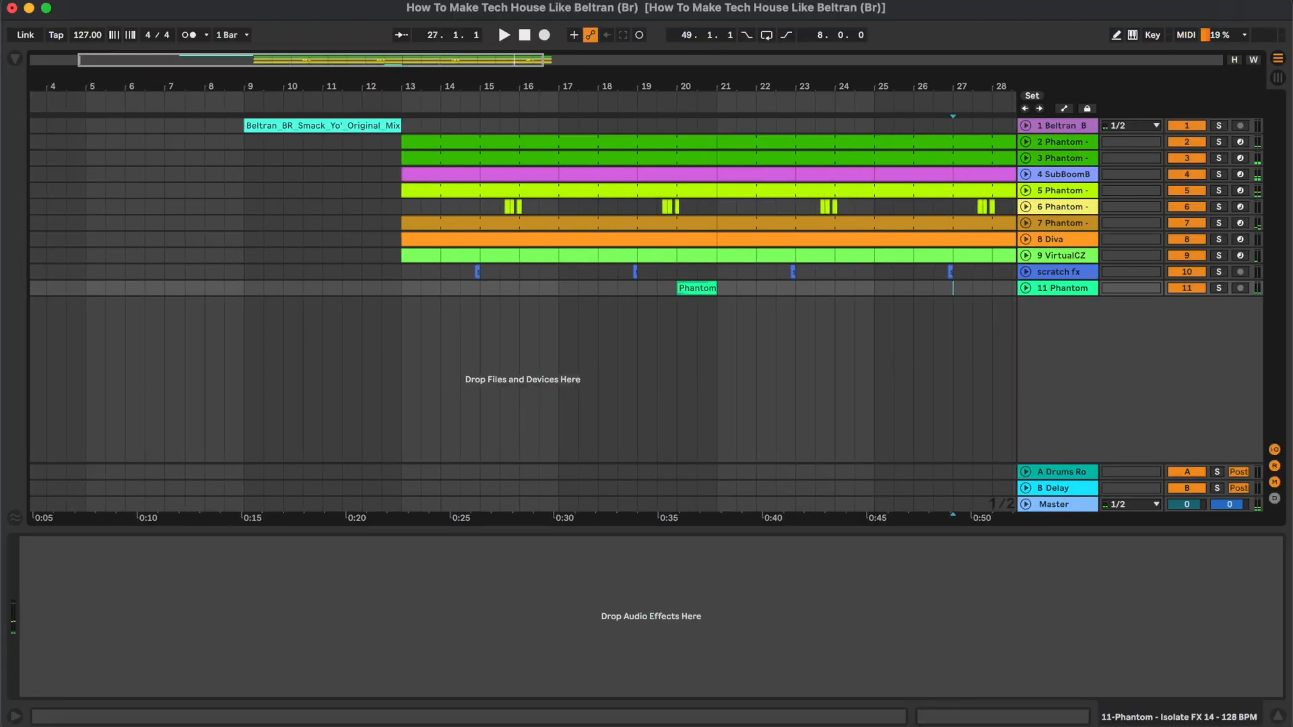
pyautogui.click(1280, 716)
pyautogui.click(785, 447)
pyautogui.press('-')
pyautogui.click(225, 140)
pyautogui.press('space')
pyautogui.moveTo(244, 61); pyautogui.dragTo(204, 60)
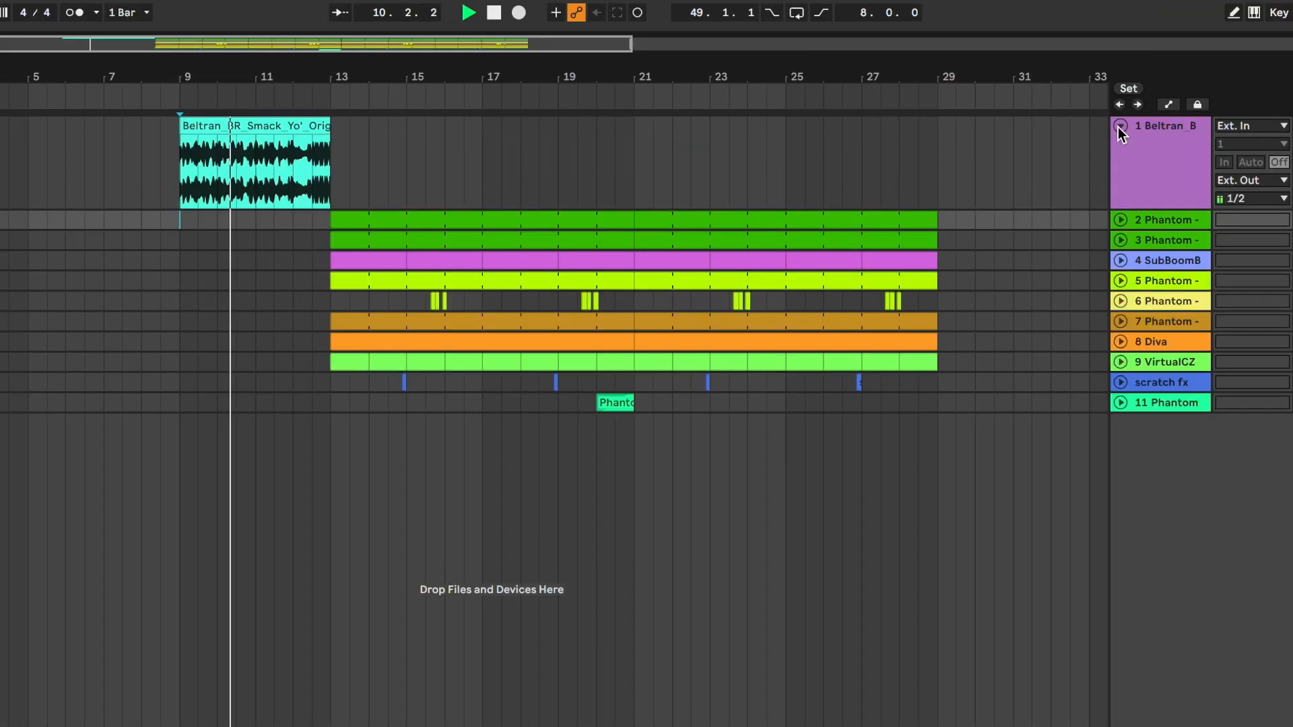
# - Play the reference clip from about bar 11.3 towards the remade section starting at bar 13
pyautogui.click(272, 177)
pyautogui.press('+')
pyautogui.press('-')
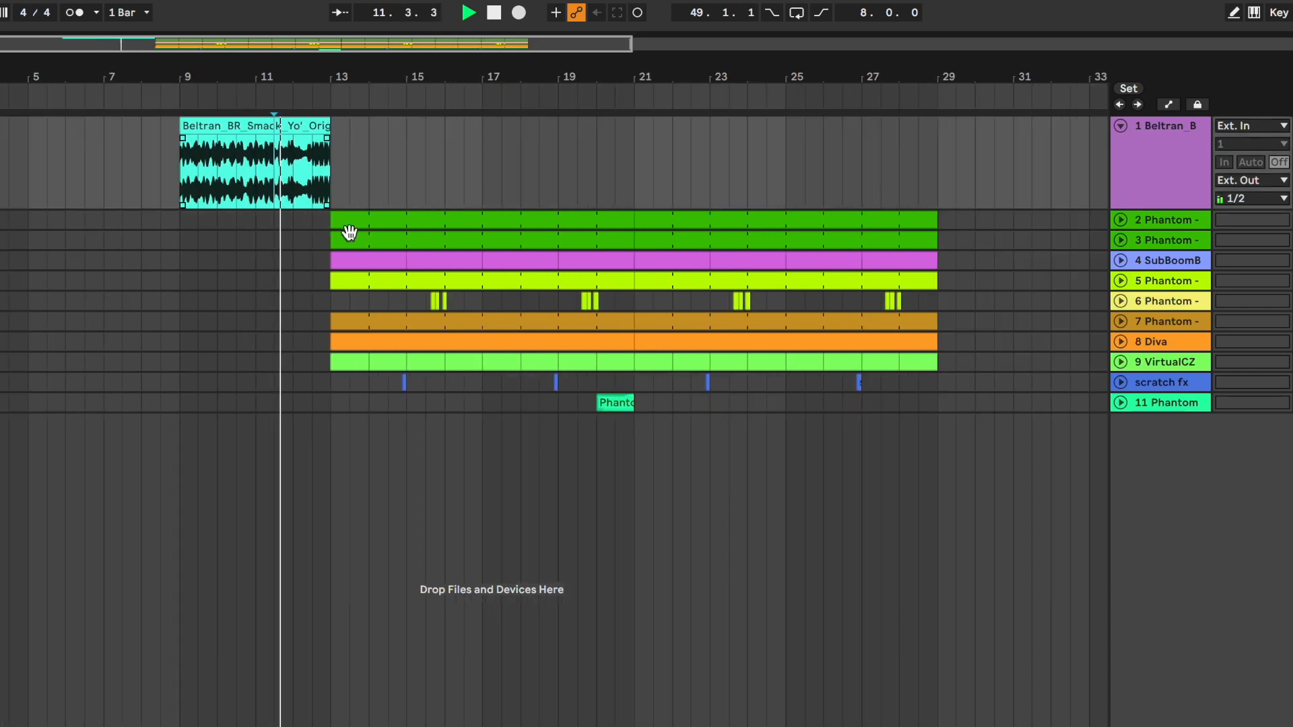
pyautogui.press('+')
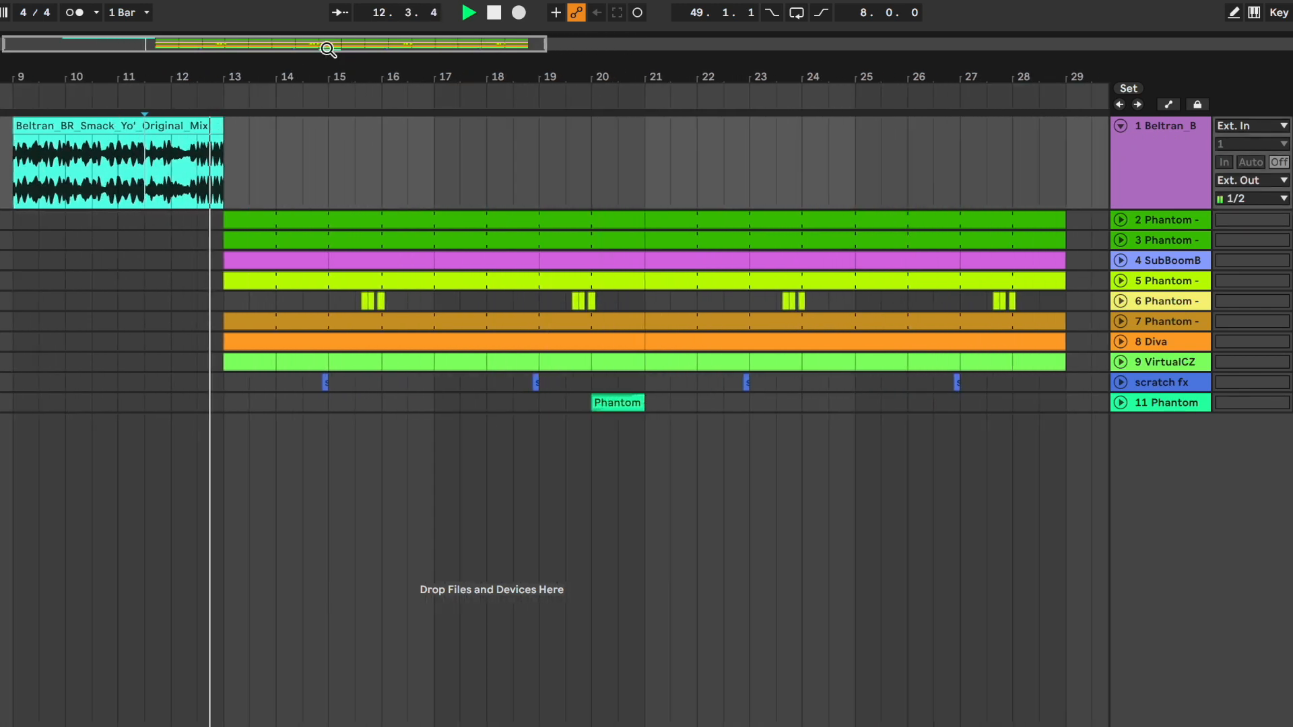